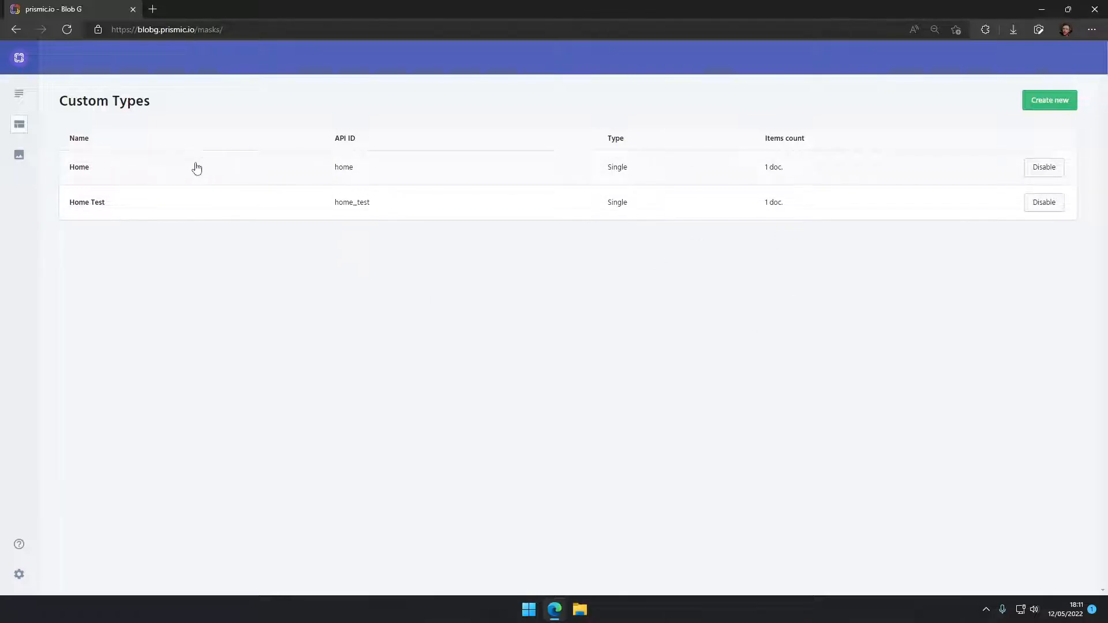
Disable the Home custom type and restore it from the disabled types.
{"action": "left_click", "coordinate": [1043, 173]}
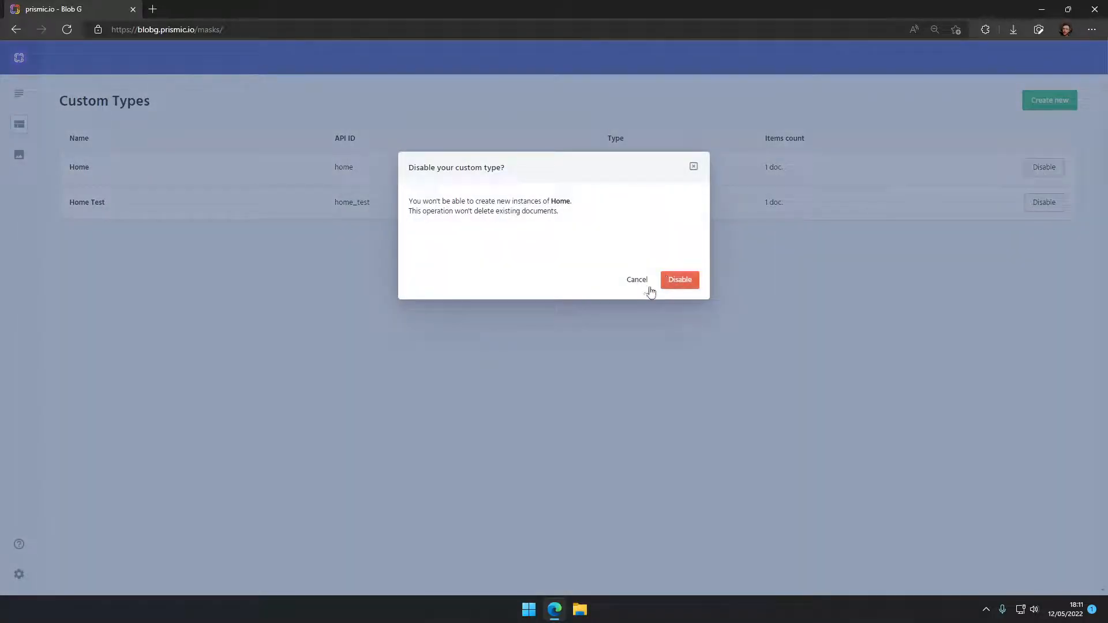
{"action": "left_click", "coordinate": [688, 283]}
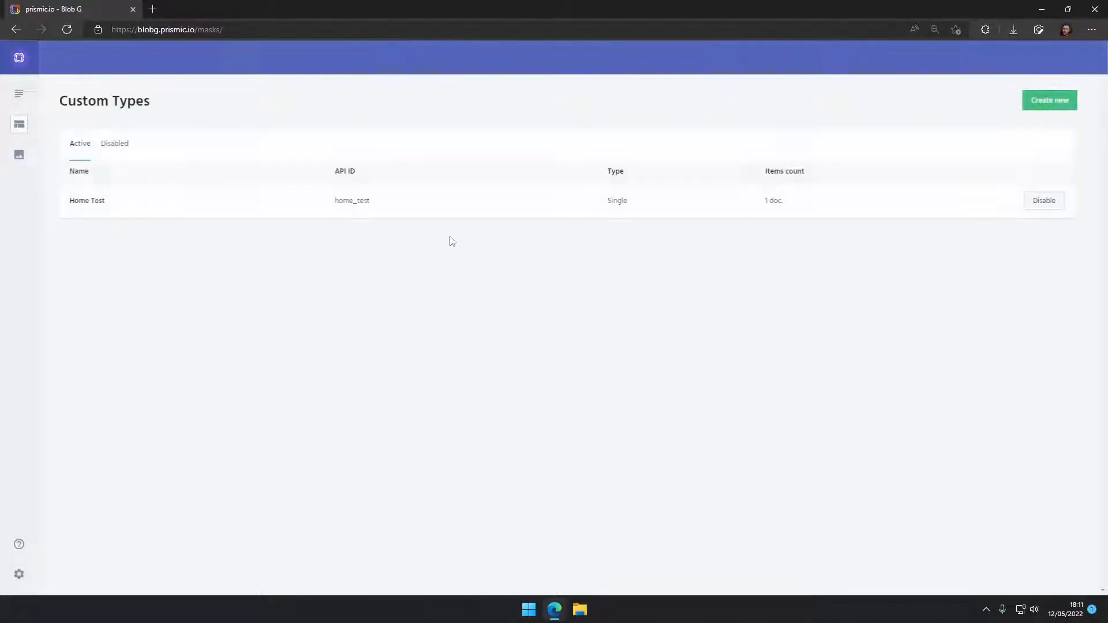
{"action": "left_click", "coordinate": [115, 145]}
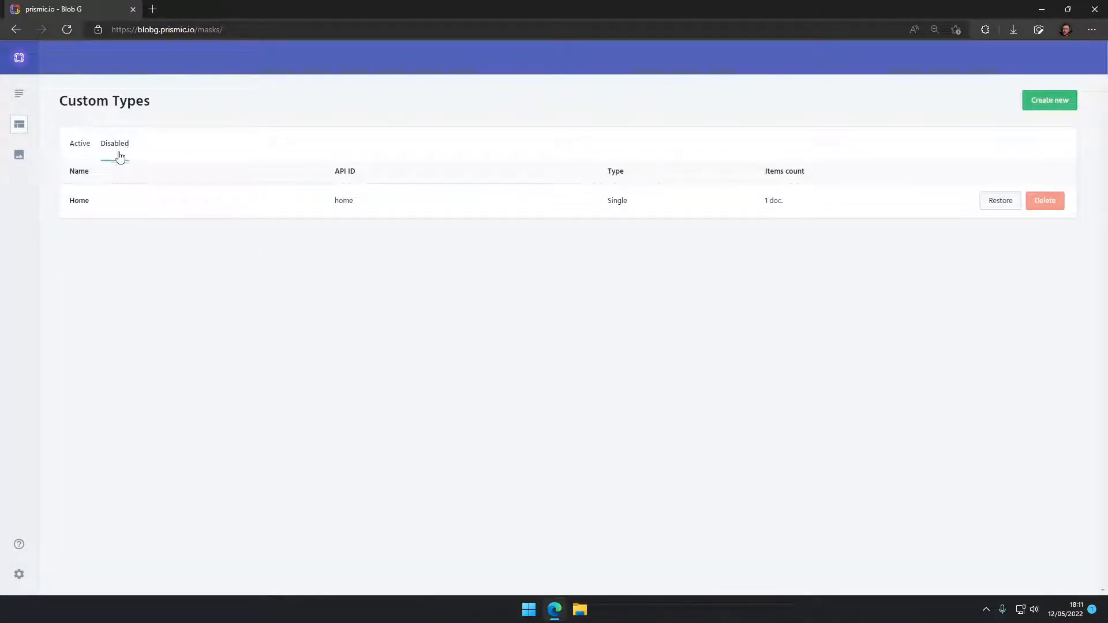
{"action": "left_click", "coordinate": [994, 209]}
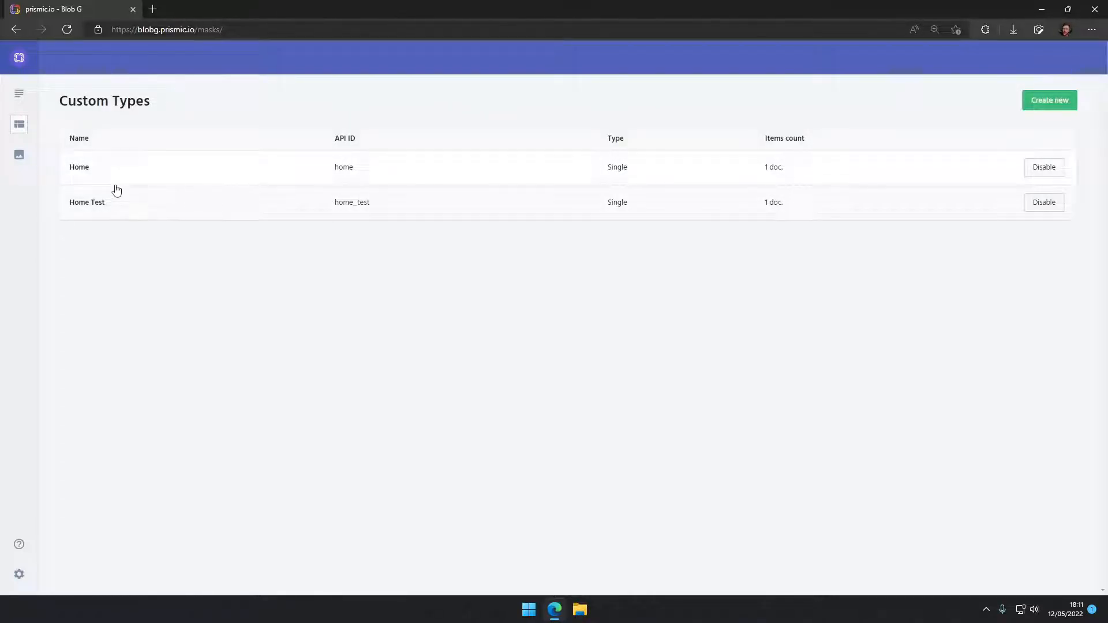
Open the Home custom type and delete its home, display_title and display_description fields.
{"action": "left_click", "coordinate": [114, 186]}
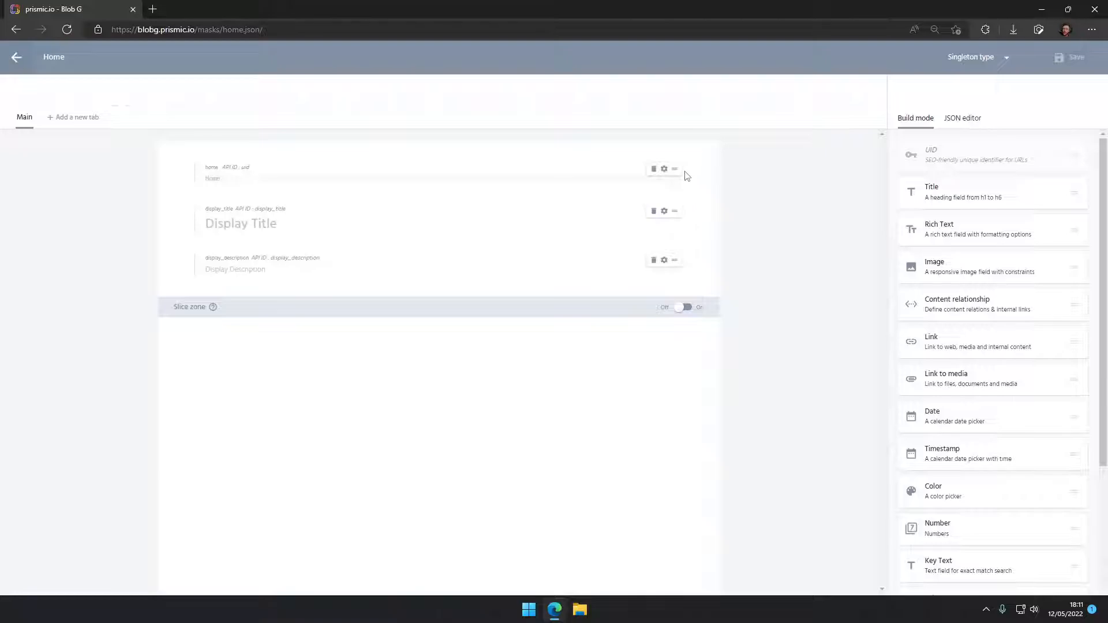
{"action": "left_click", "coordinate": [656, 171]}
{"action": "left_click", "coordinate": [656, 173]}
{"action": "left_click", "coordinate": [656, 172]}
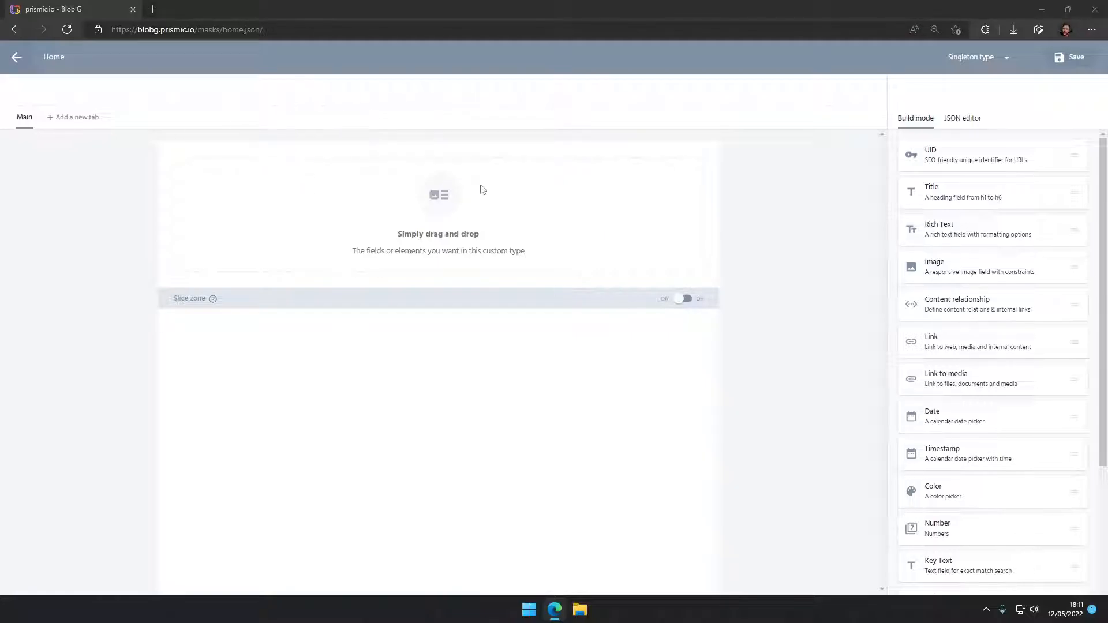
Add a Title field to the Home type and name it "Título principal".
{"action": "left_click_drag", "start_coordinate": [967, 188], "coordinate": [500, 196]}
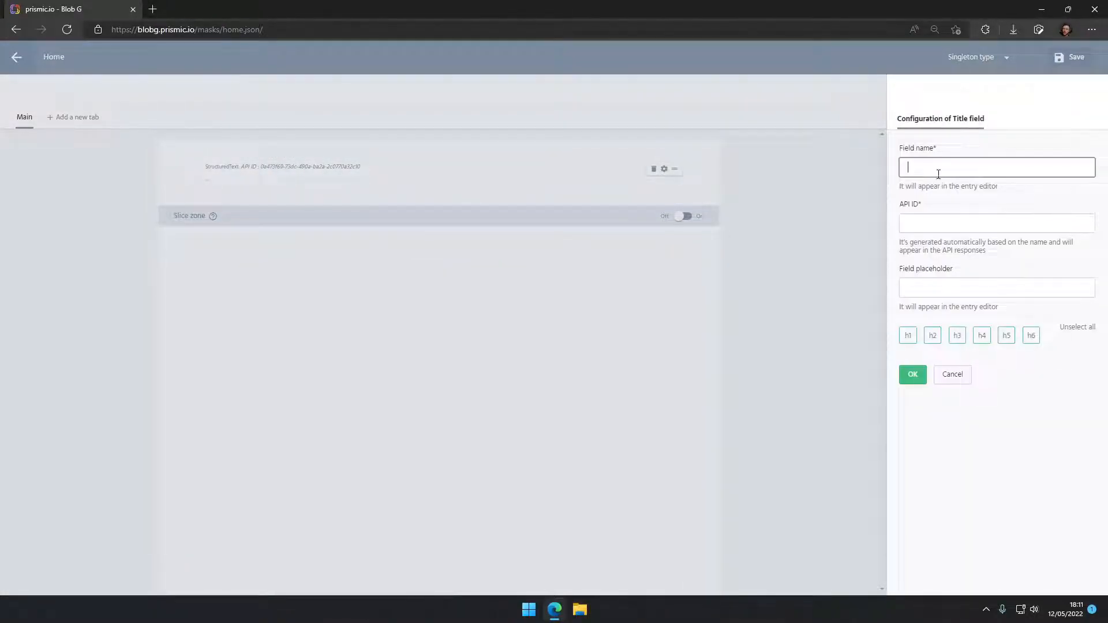
{"action": "type", "text": "Titulo princi"}
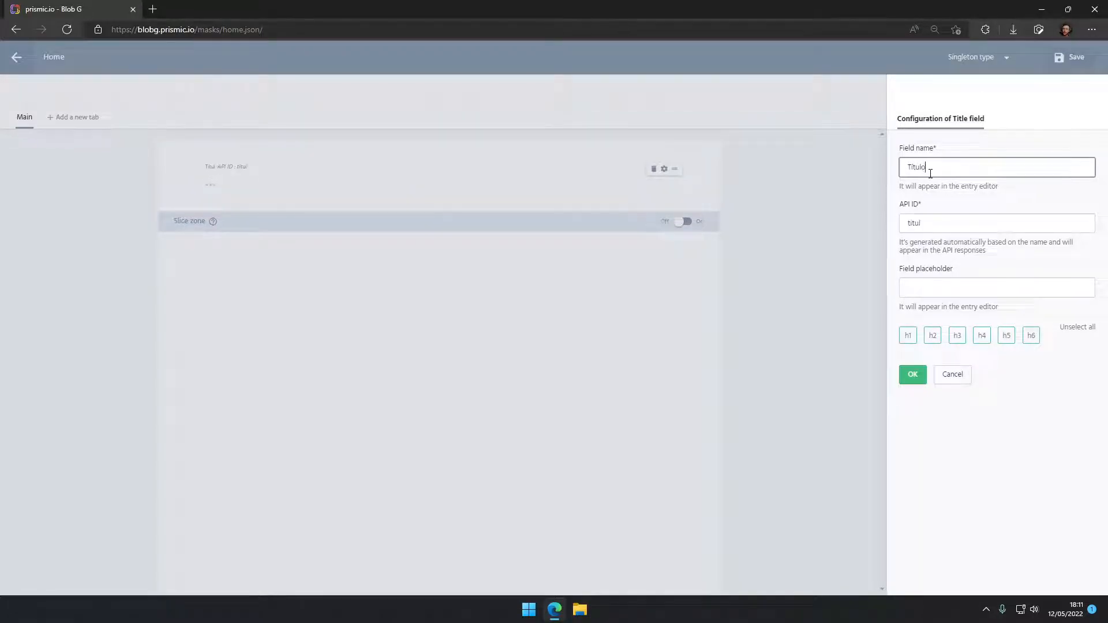
{"action": "key", "text": "BackSpace"}
{"action": "key", "text": "BackSpace"}
{"action": "key", "text": "BackSpace"}
{"action": "key", "text": "BackSpace"}
{"action": "key", "text": "BackSpace"}
{"action": "key", "text": "BackSpace"}
{"action": "type", "text": "principal"}
Set the title field's API ID to "title" and its placeholder to "O título principal da página".
{"action": "key", "text": "ctrl+a"}
{"action": "key", "text": "Tab"}
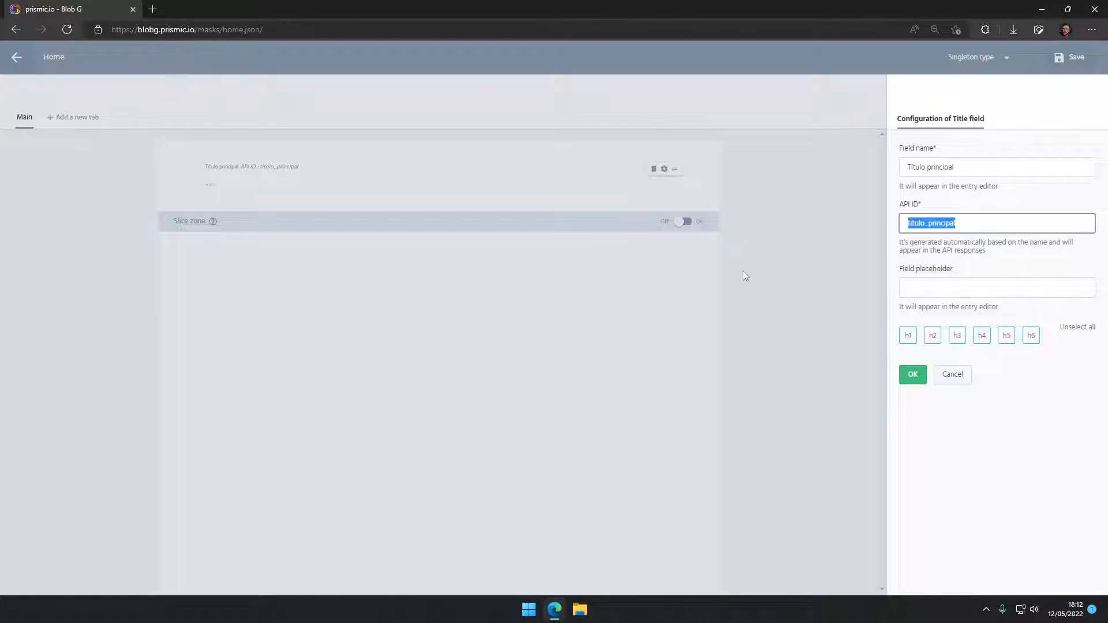
{"action": "type", "text": "title"}
{"action": "left_click", "coordinate": [926, 294]}
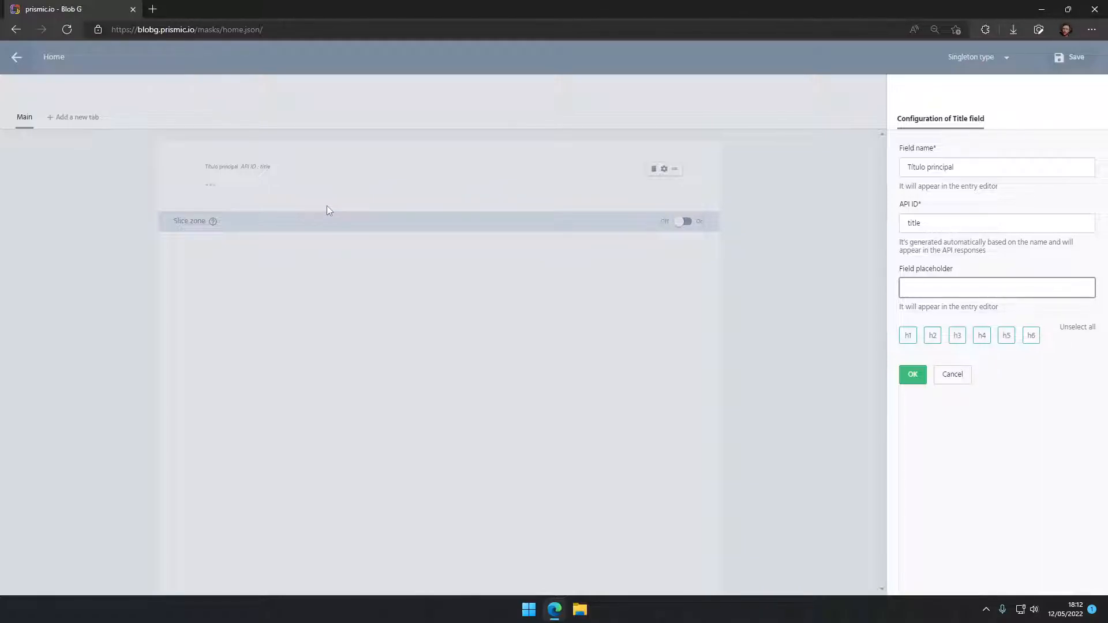
{"action": "type", "text": "O título principal da páing"}
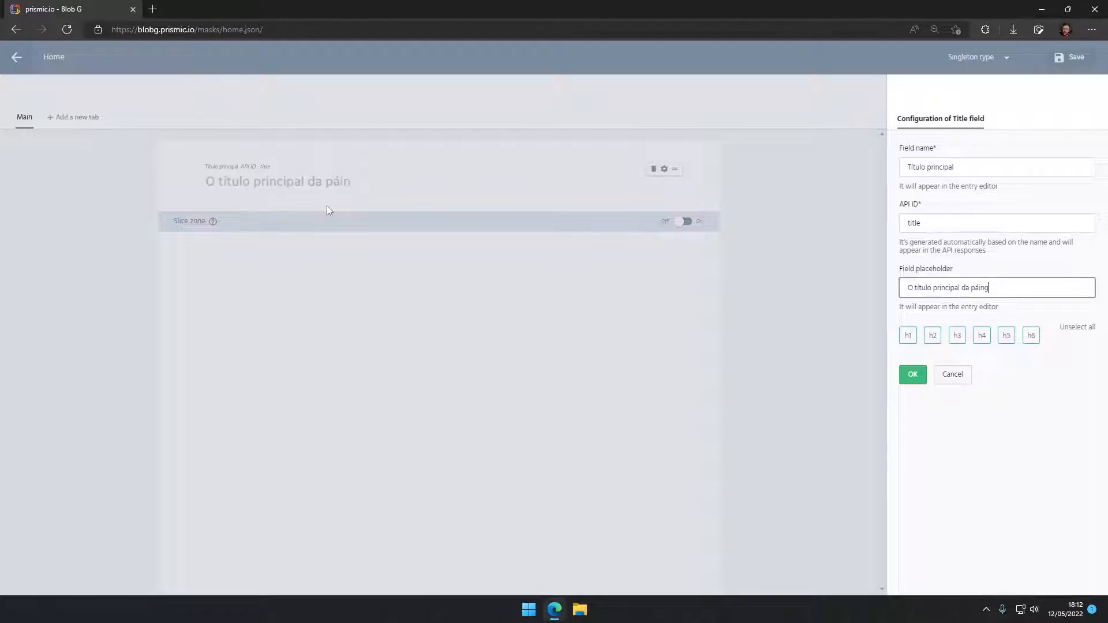
{"action": "key", "text": "BackSpace"}
{"action": "key", "text": "BackSpace"}
{"action": "key", "text": "BackSpace"}
{"action": "type", "text": "gina"}
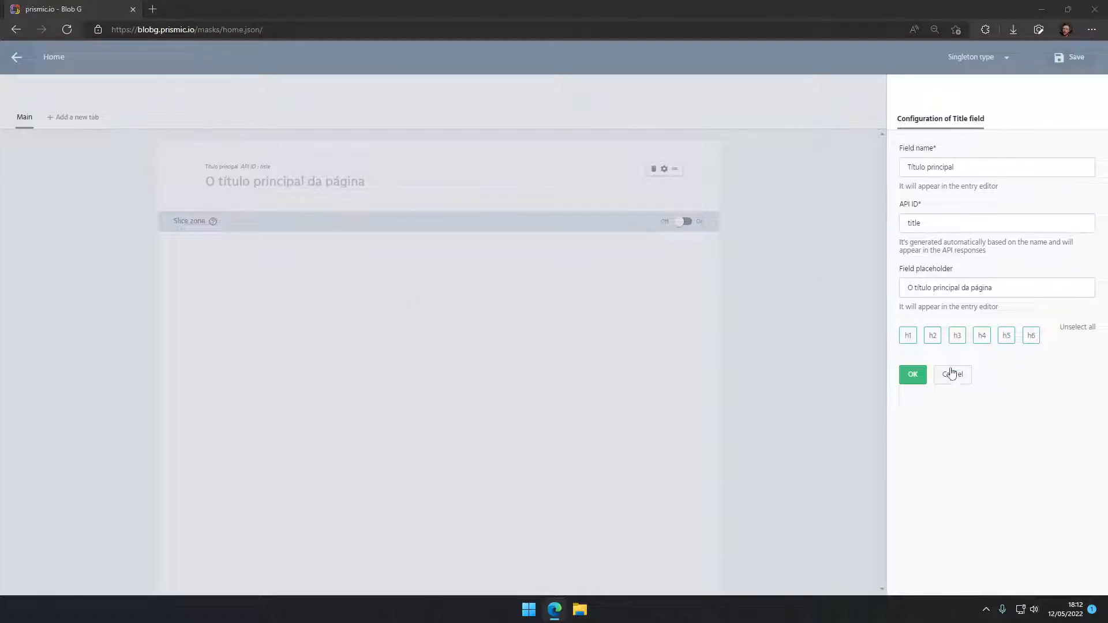
Restrict the title field to the h1 heading level only and confirm its configuration.
{"action": "left_click", "coordinate": [934, 340]}
{"action": "left_click", "coordinate": [960, 339]}
{"action": "left_click", "coordinate": [983, 340]}
{"action": "left_click", "coordinate": [1008, 339]}
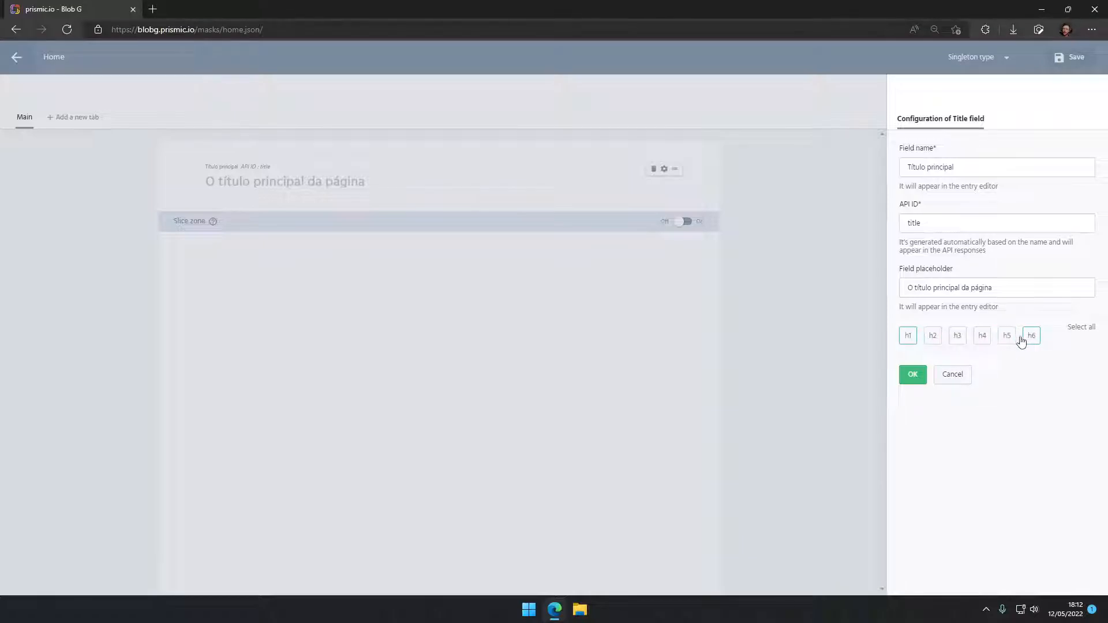
{"action": "left_click", "coordinate": [1031, 339]}
{"action": "left_click", "coordinate": [912, 374]}
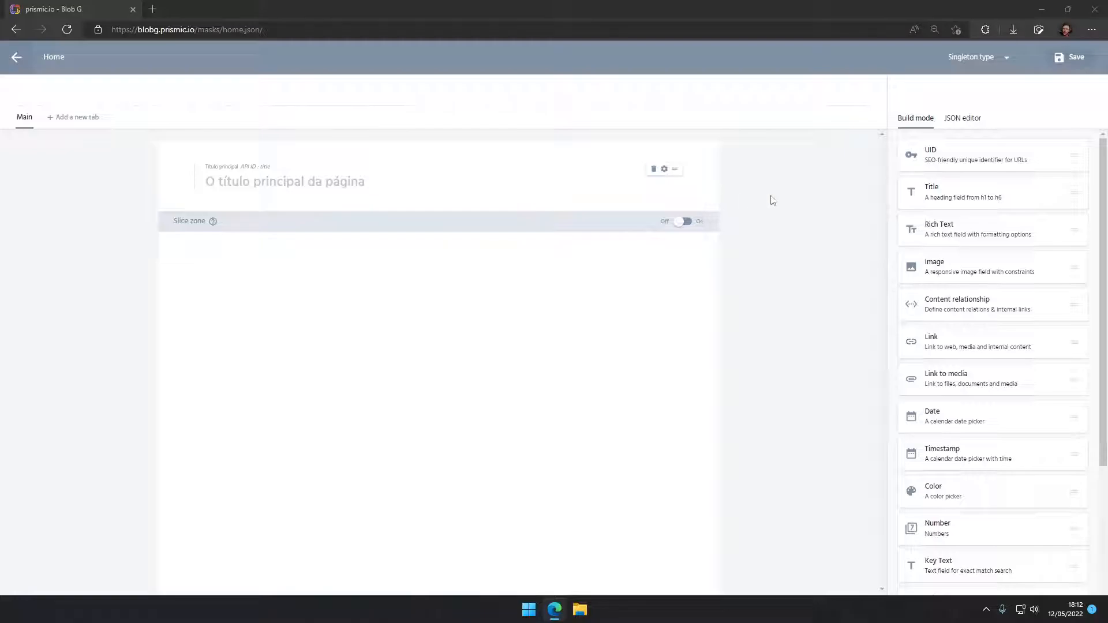
Add a Rich Text field below the title field and name it "Descrição principal".
{"action": "left_click_drag", "start_coordinate": [997, 235], "coordinate": [548, 199]}
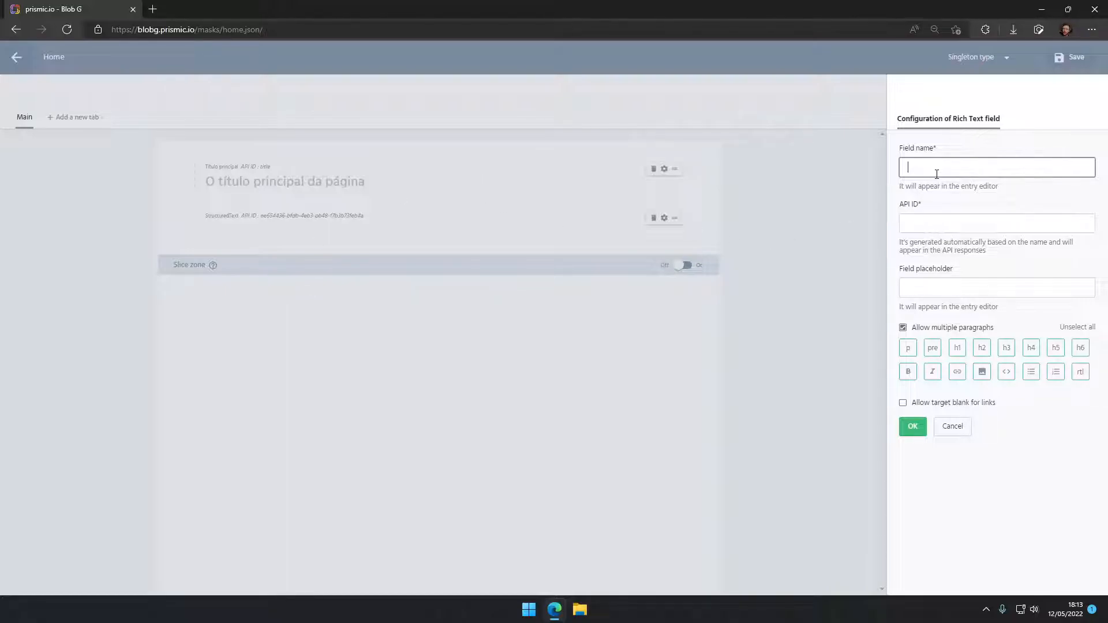
{"action": "type", "text": "Descrição pr"}
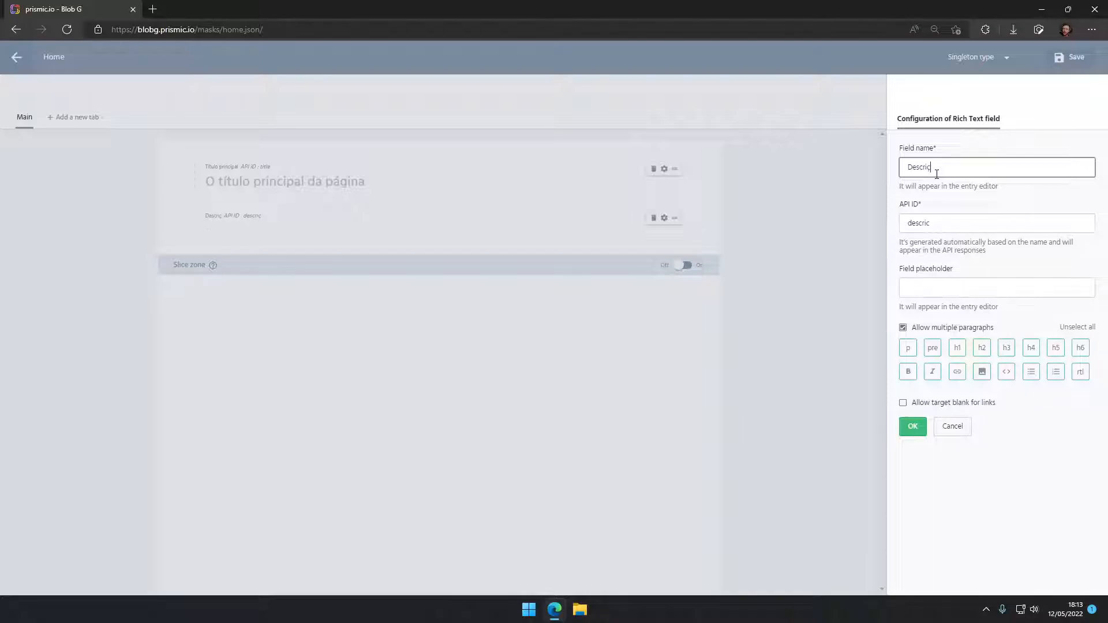
{"action": "type", "text": "incipal"}
Set the rich text field's API ID to "description" and its placeholder to "Descrição principal da página".
{"action": "left_click", "coordinate": [943, 224]}
{"action": "double_click", "coordinate": [943, 225]}
{"action": "type", "text": "description"}
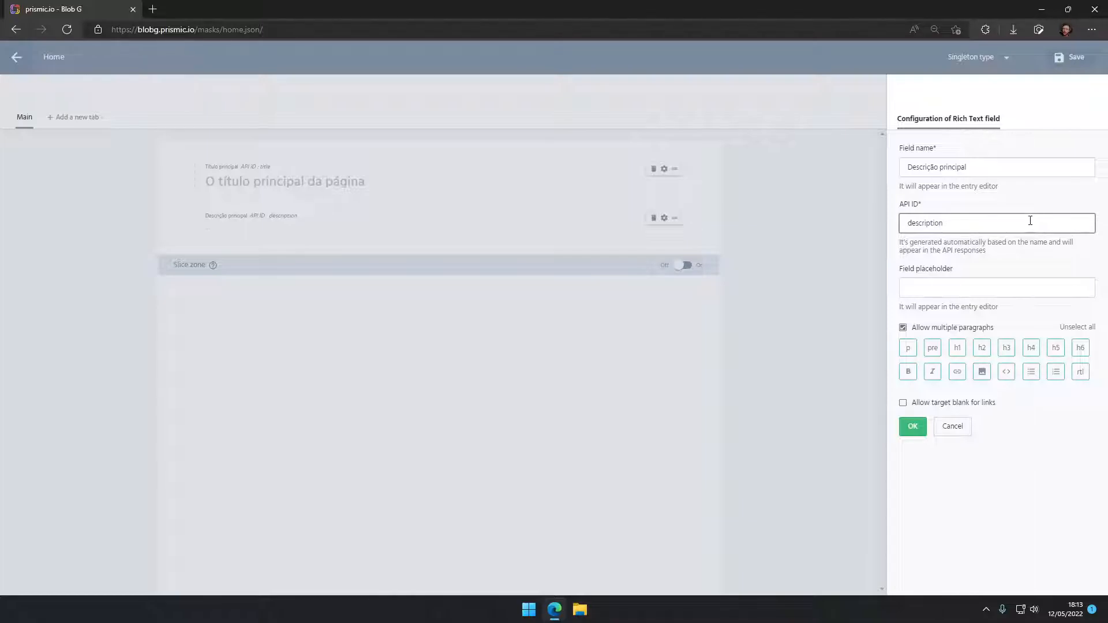
{"action": "left_click_drag", "start_coordinate": [1031, 221], "coordinate": [861, 220]}
{"action": "left_click", "coordinate": [952, 289]}
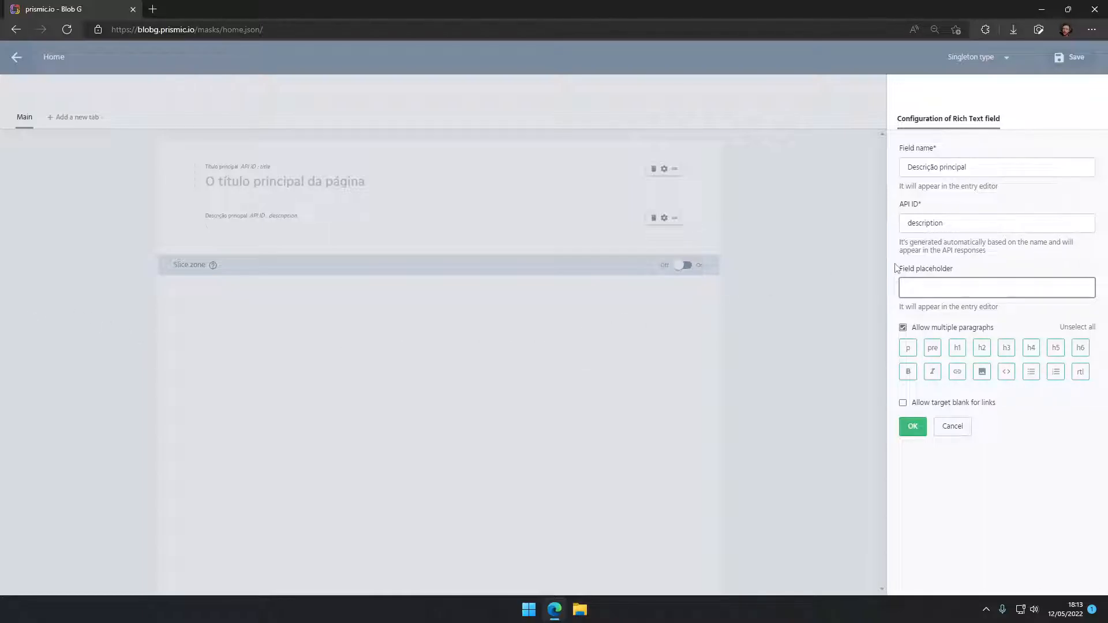
{"action": "type", "text": "Descrição principal da página"}
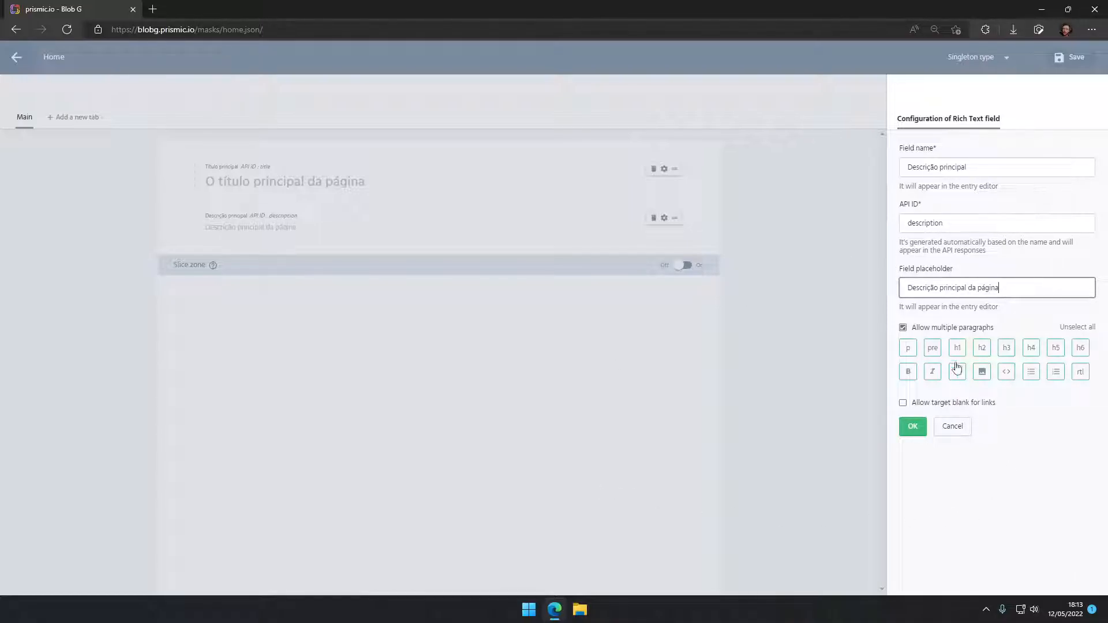
Disallow preformatted text and all headings from h1 to h6 in the description field.
{"action": "left_click", "coordinate": [962, 347]}
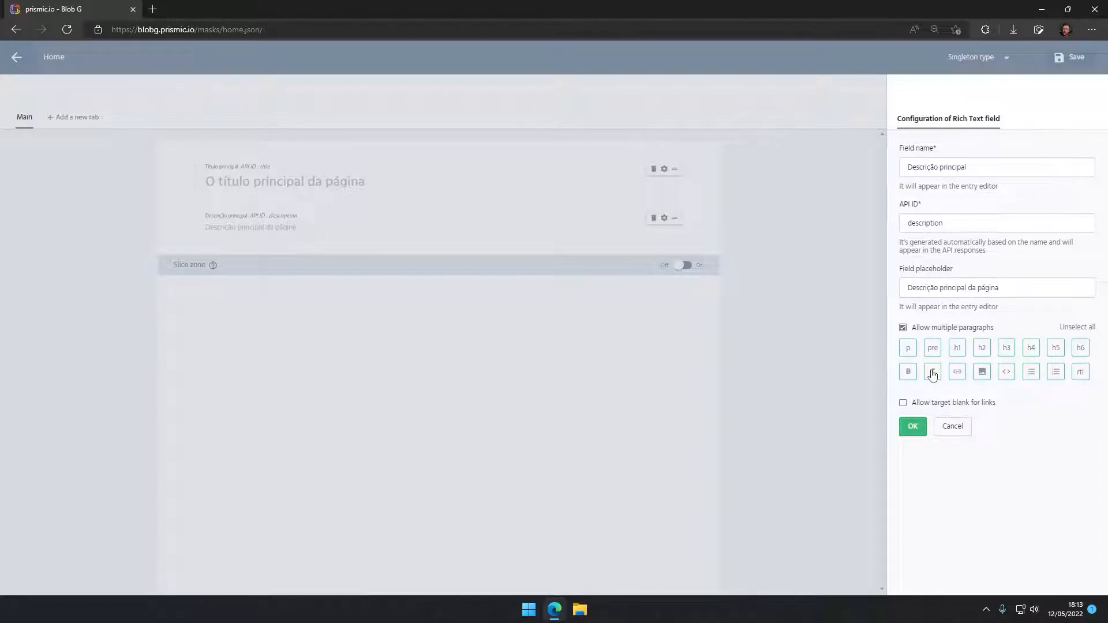
{"action": "left_click", "coordinate": [932, 347]}
{"action": "left_click", "coordinate": [958, 349]}
{"action": "left_click", "coordinate": [981, 348]}
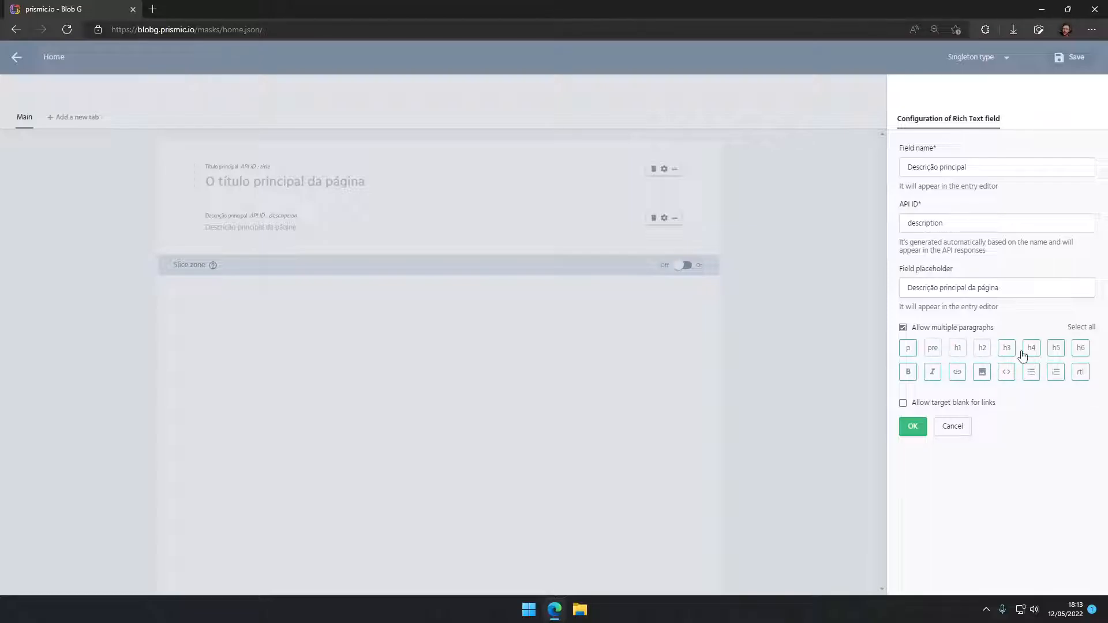
{"action": "left_click", "coordinate": [1007, 349]}
{"action": "left_click", "coordinate": [1032, 349]}
{"action": "left_click", "coordinate": [1057, 349]}
{"action": "left_click", "coordinate": [1077, 349]}
Disallow images and embeds in the description field, allow target blank for links, and confirm its configuration.
{"action": "left_click", "coordinate": [982, 372]}
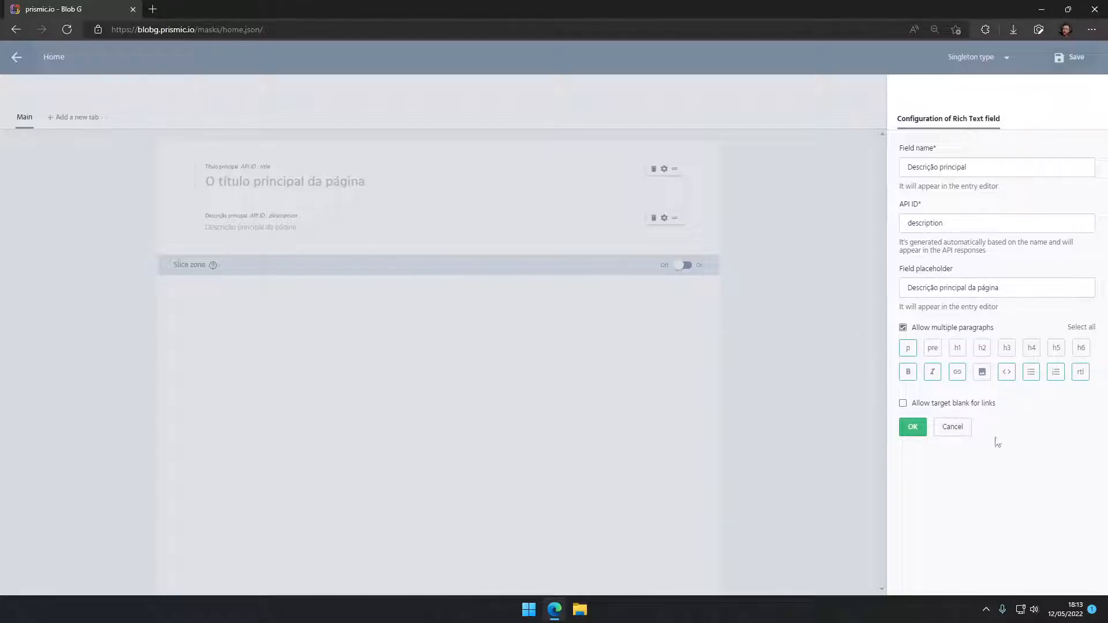
{"action": "left_click", "coordinate": [1004, 378]}
{"action": "left_click", "coordinate": [1077, 377]}
{"action": "left_click", "coordinate": [1079, 376]}
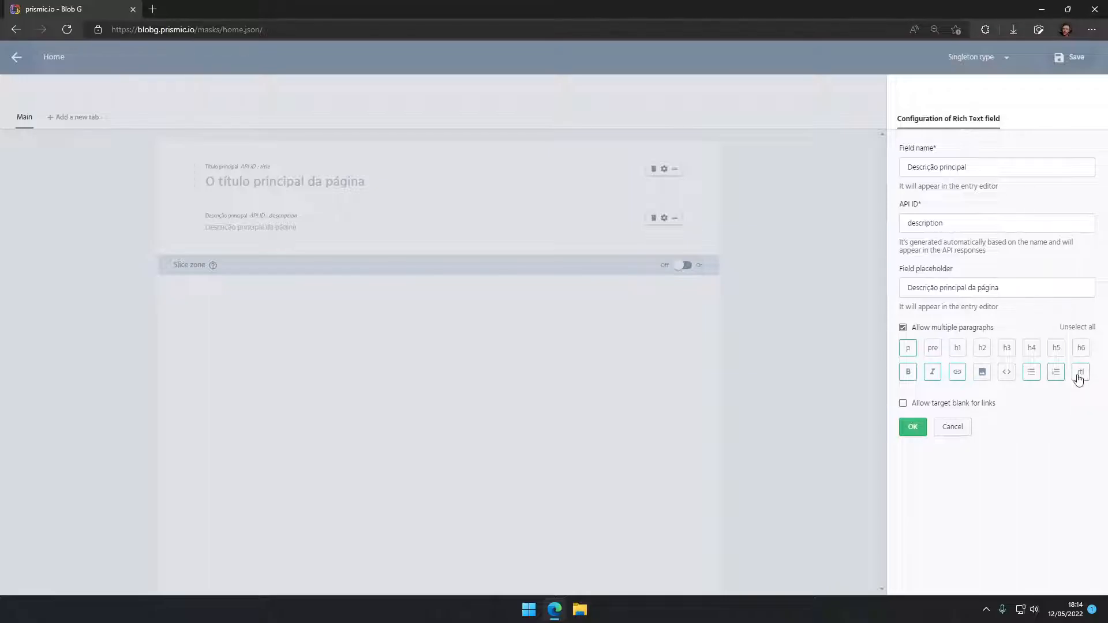
{"action": "left_click", "coordinate": [958, 410]}
{"action": "left_click", "coordinate": [913, 428]}
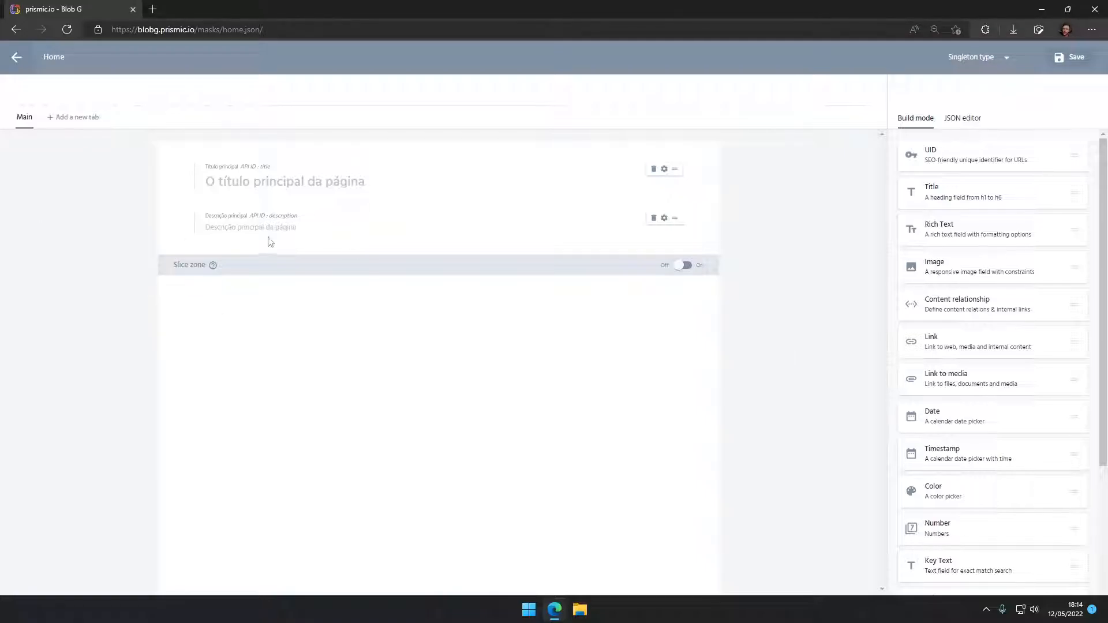
Open the Slice zone help article, follow its link to the "What Is a Slice?" documentation, and return to the Home type.
{"action": "left_click", "coordinate": [213, 266]}
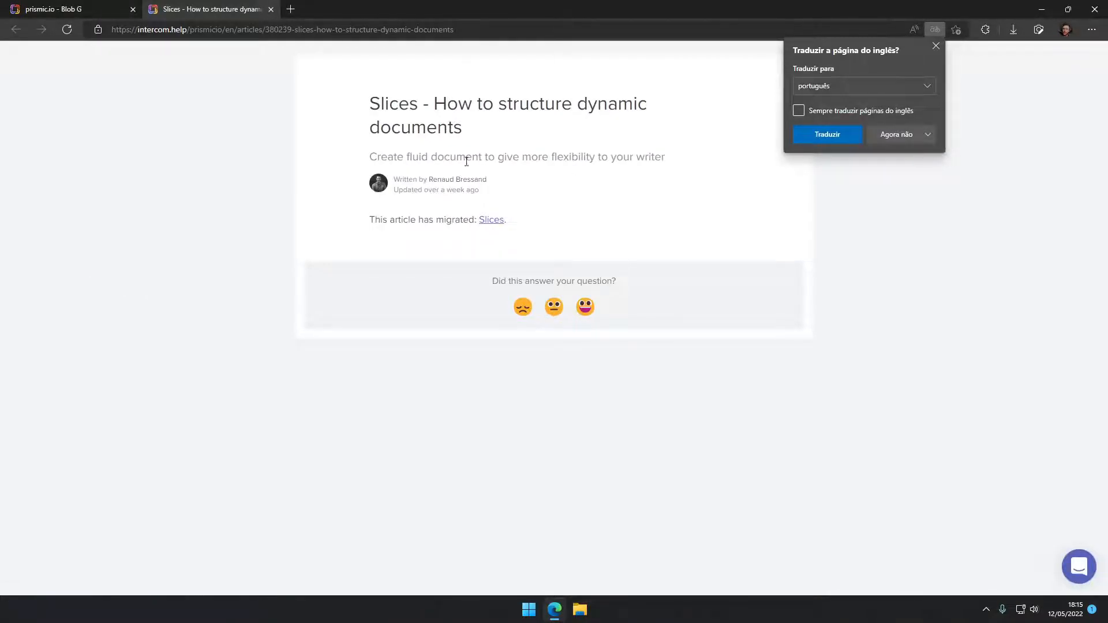
{"action": "left_click", "coordinate": [485, 220]}
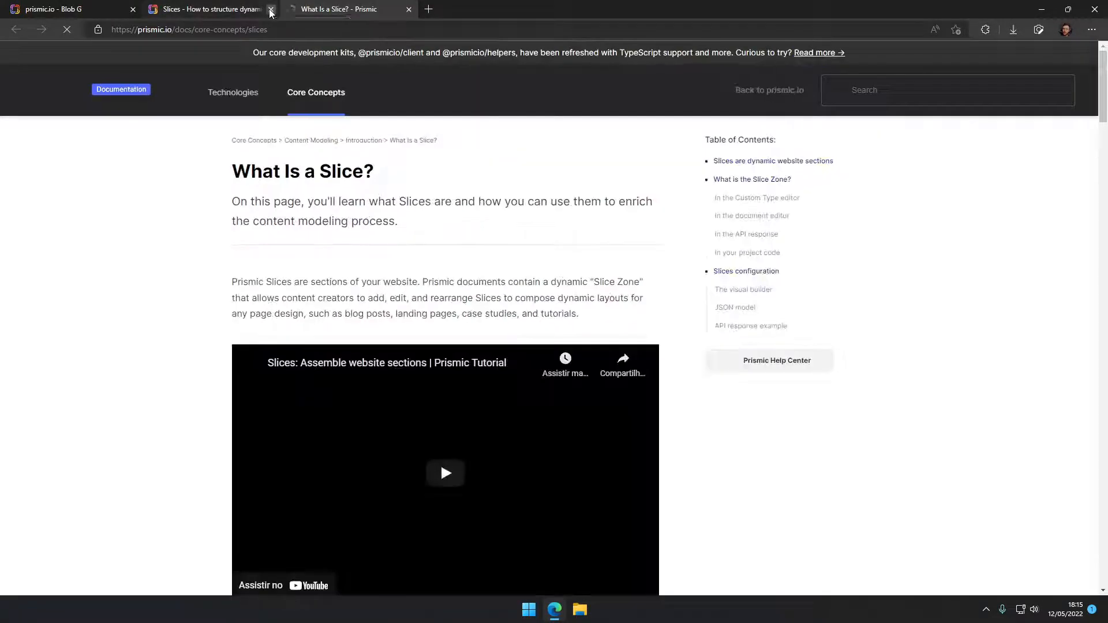
{"action": "left_click", "coordinate": [271, 10]}
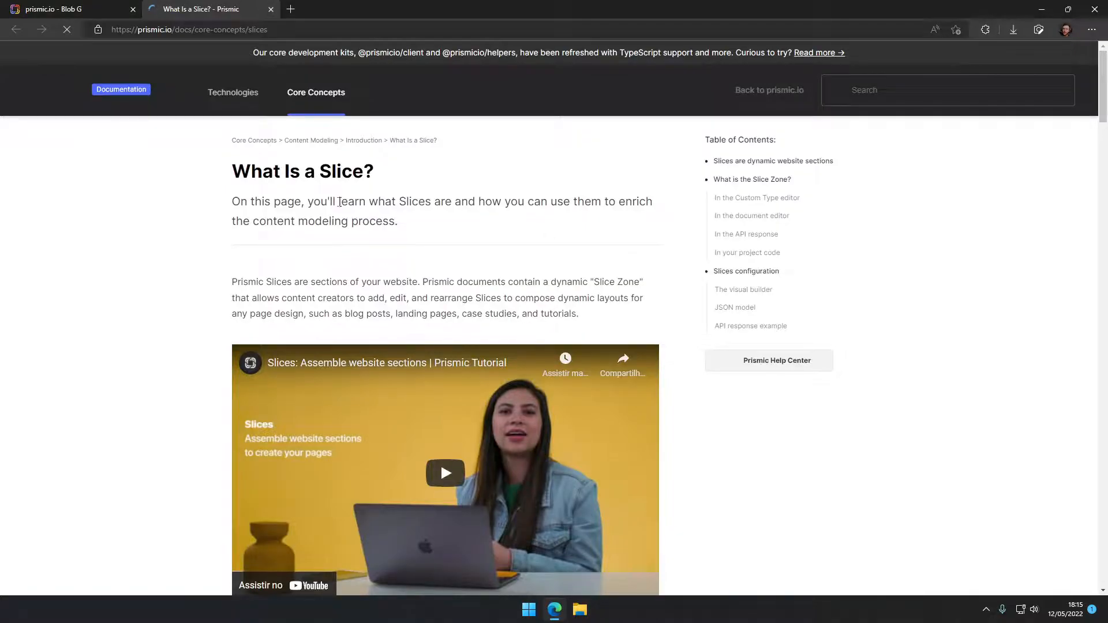
{"action": "left_click_drag", "start_coordinate": [251, 172], "coordinate": [426, 178]}
{"action": "left_click", "coordinate": [75, 9]}
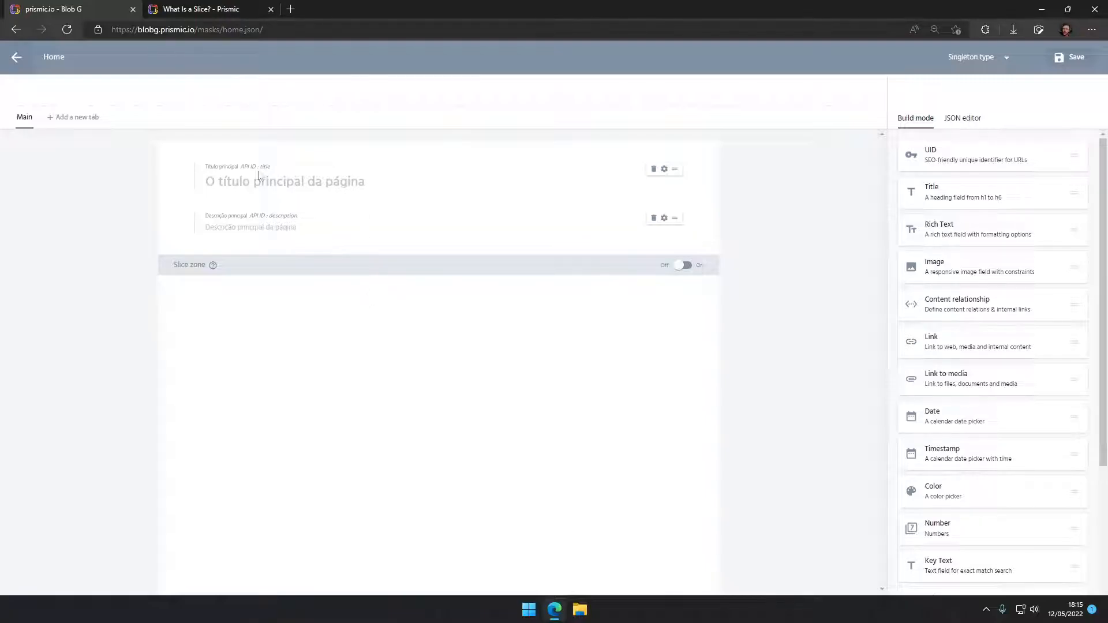
{"action": "left_click_drag", "start_coordinate": [204, 166], "coordinate": [364, 184]}
{"action": "left_click_drag", "start_coordinate": [200, 220], "coordinate": [348, 235]}
{"action": "left_click", "coordinate": [200, 181]}
{"action": "left_click_drag", "start_coordinate": [199, 184], "coordinate": [351, 240]}
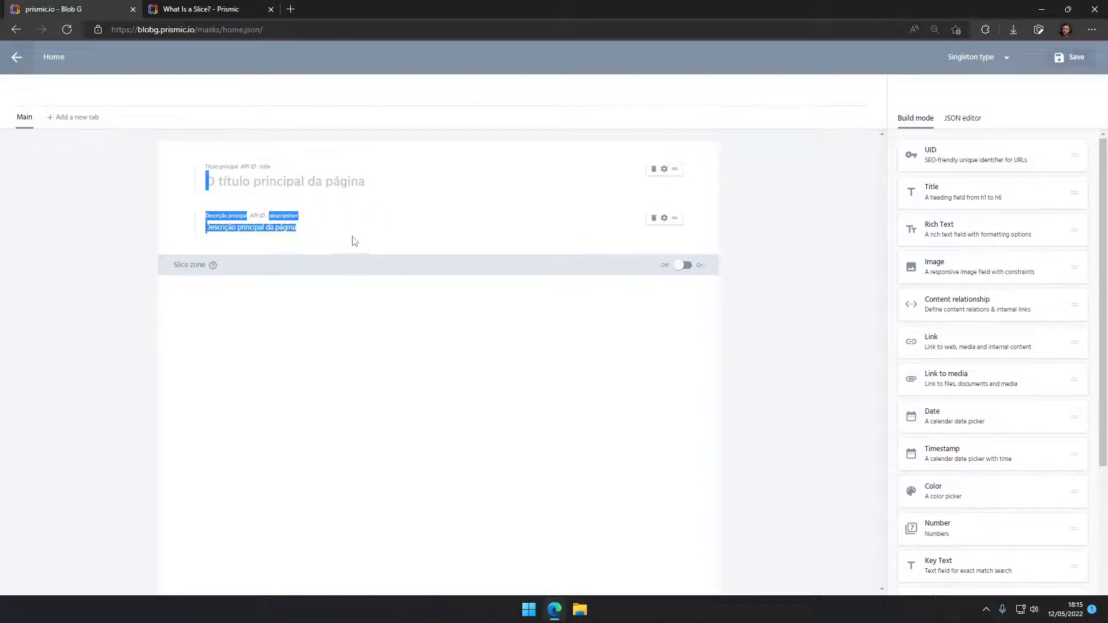
{"action": "left_click", "coordinate": [277, 200]}
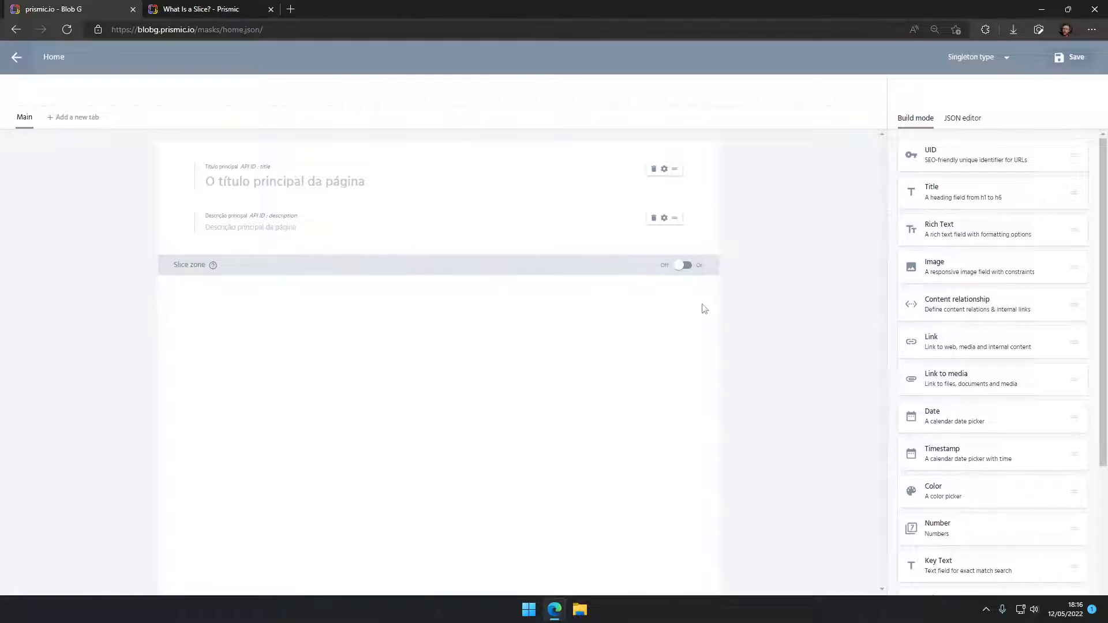
Turn on the Slice zone for the Home type and start adding a slice.
{"action": "left_click", "coordinate": [685, 265]}
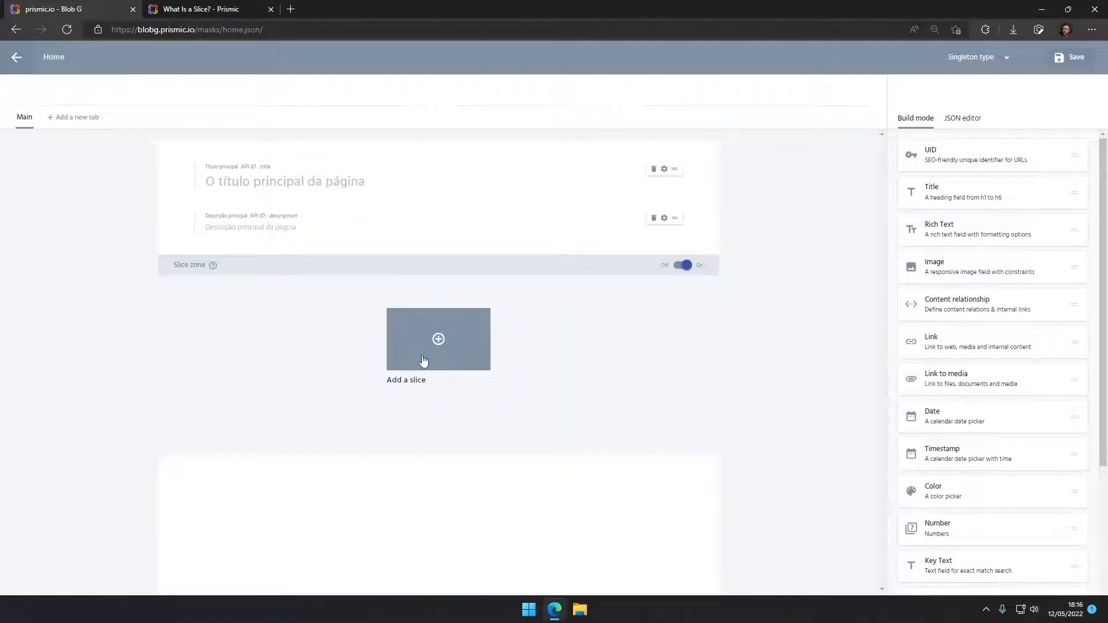
{"action": "left_click", "coordinate": [438, 340]}
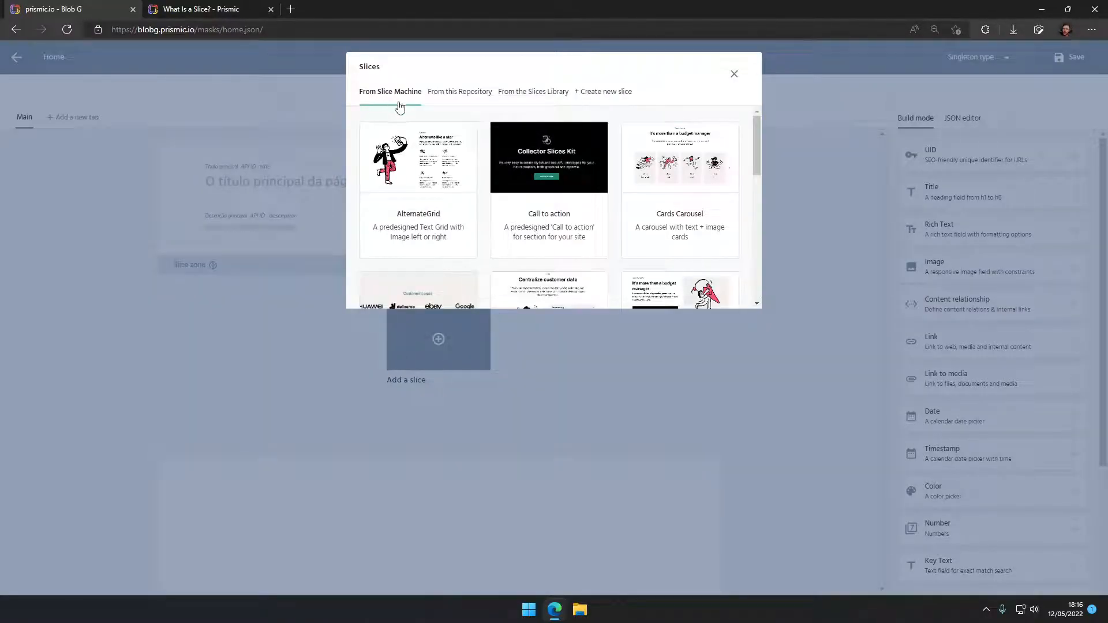
Compare the slices offered by Slice Machine, this repository and the Slices Library.
{"action": "left_click", "coordinate": [438, 91]}
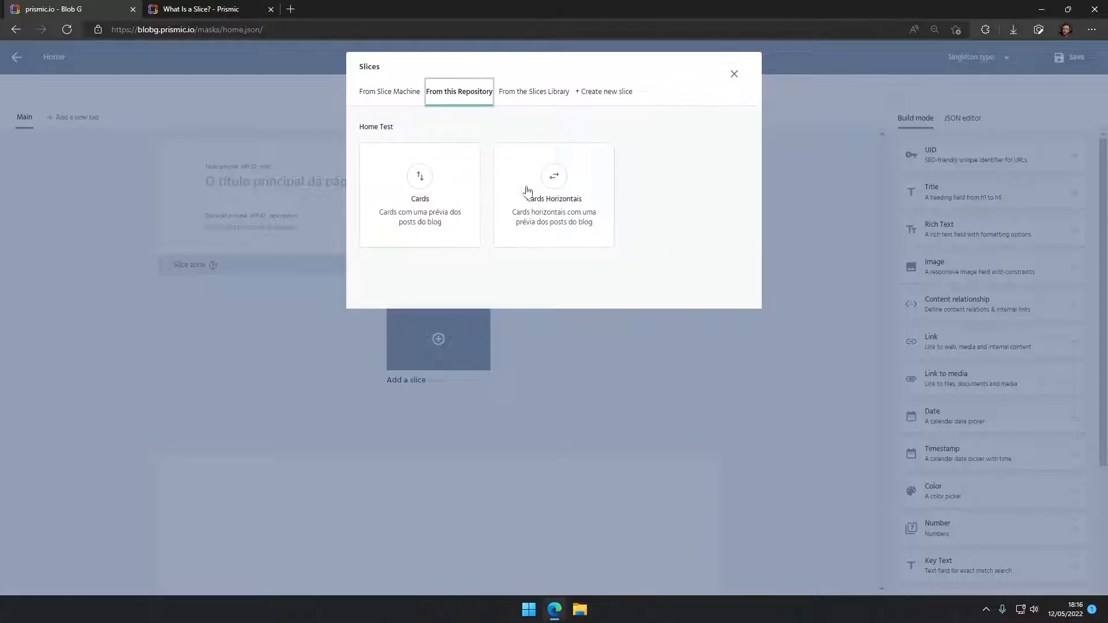
{"action": "left_click", "coordinate": [384, 97]}
{"action": "left_click", "coordinate": [460, 98]}
{"action": "left_click", "coordinate": [536, 94]}
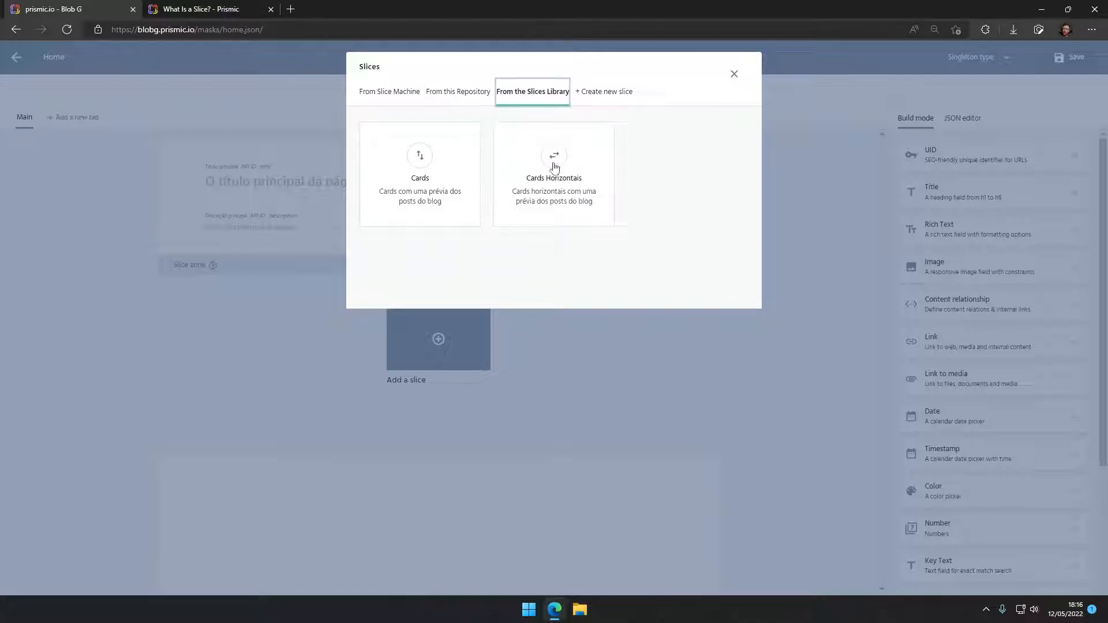
{"action": "left_click", "coordinate": [460, 98]}
{"action": "left_click", "coordinate": [536, 93]}
Add the Cards Carousel slice from Slice Machine to the Home custom type.
{"action": "left_click", "coordinate": [596, 101]}
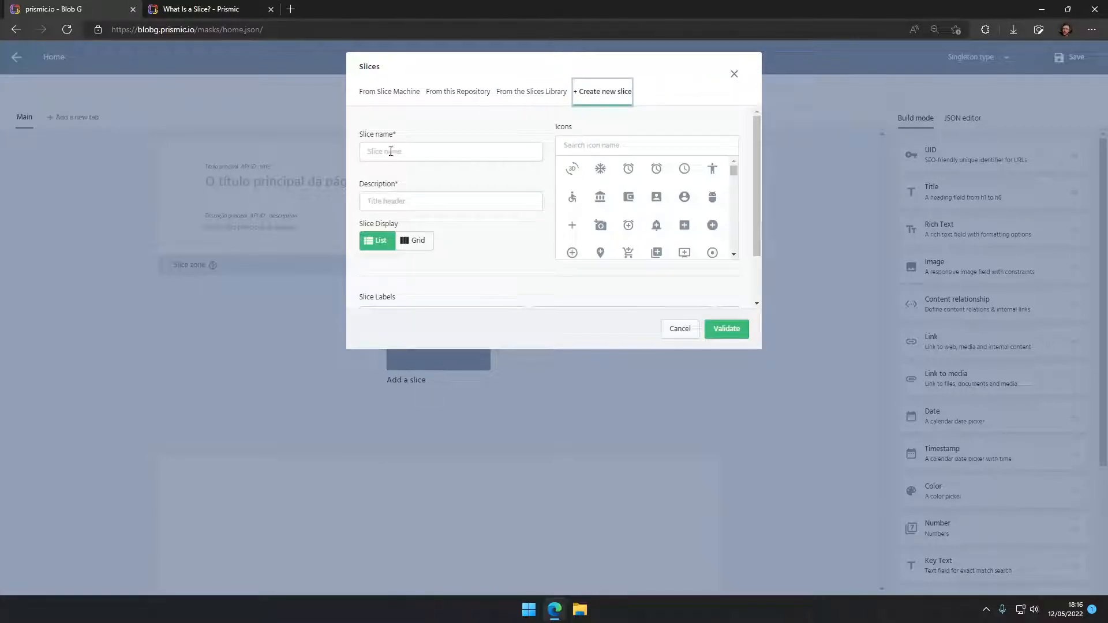
{"action": "left_click", "coordinate": [380, 102]}
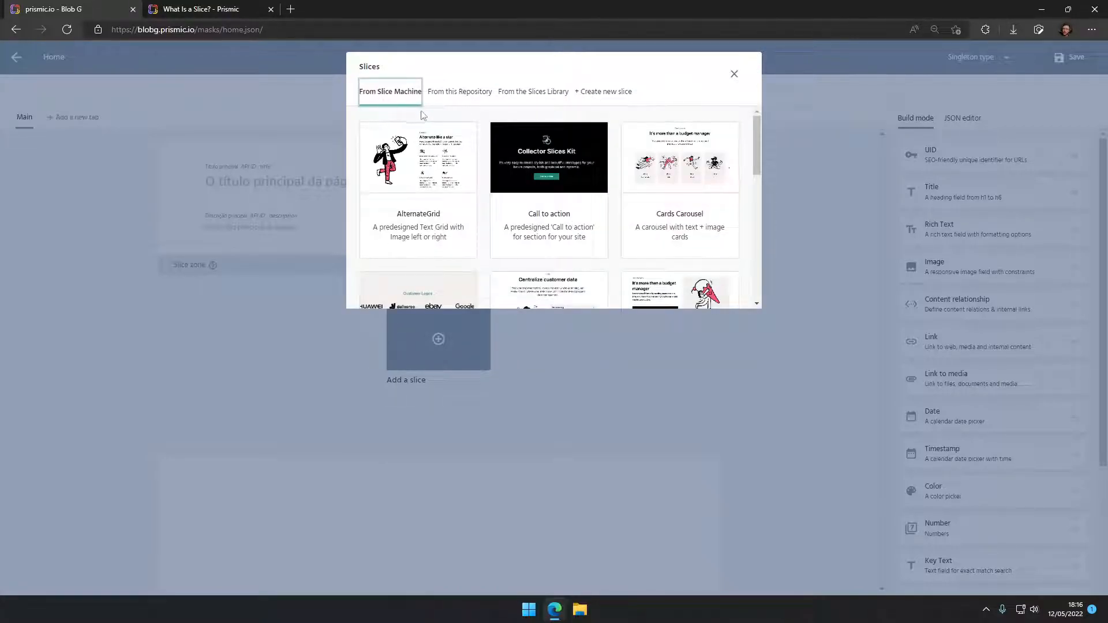
{"action": "left_click", "coordinate": [693, 174]}
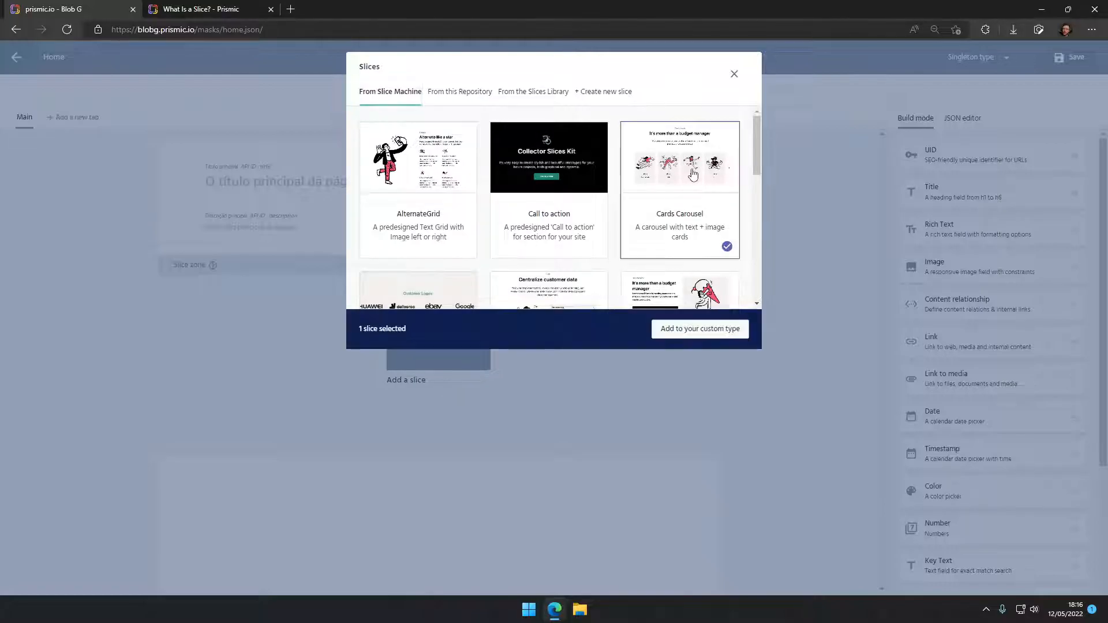
{"action": "left_click", "coordinate": [720, 337]}
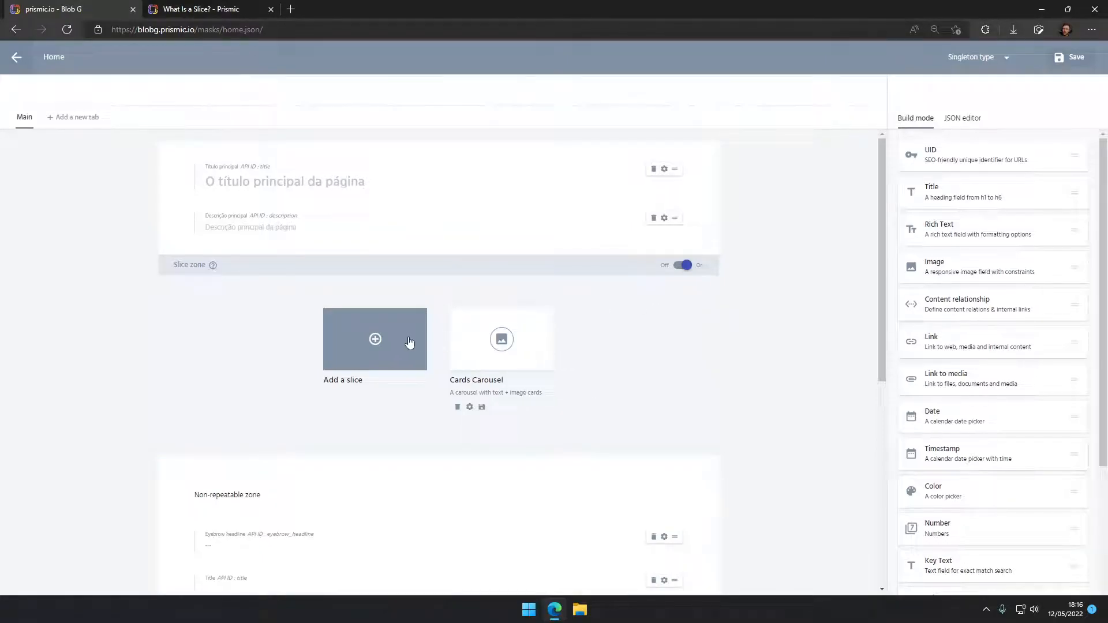
Examine the fields in the Cards Carousel slice's non-repeatable and repeatable zones.
{"action": "scroll", "coordinate": [477, 403], "scroll_direction": "down", "scroll_amount": 7}
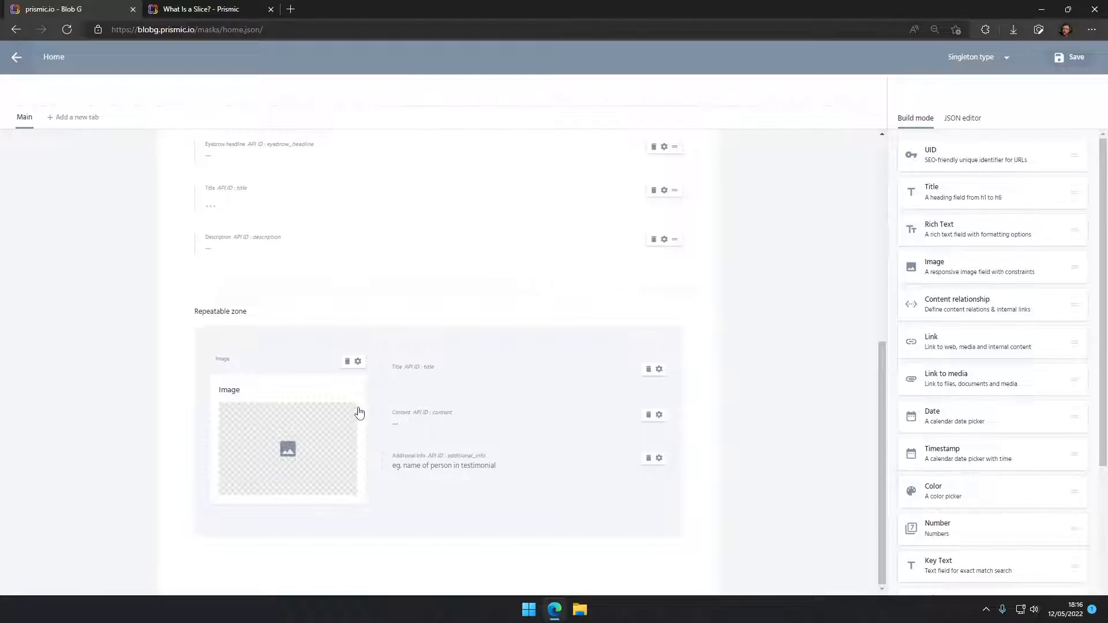
{"action": "scroll", "coordinate": [348, 388], "scroll_direction": "up", "scroll_amount": 2}
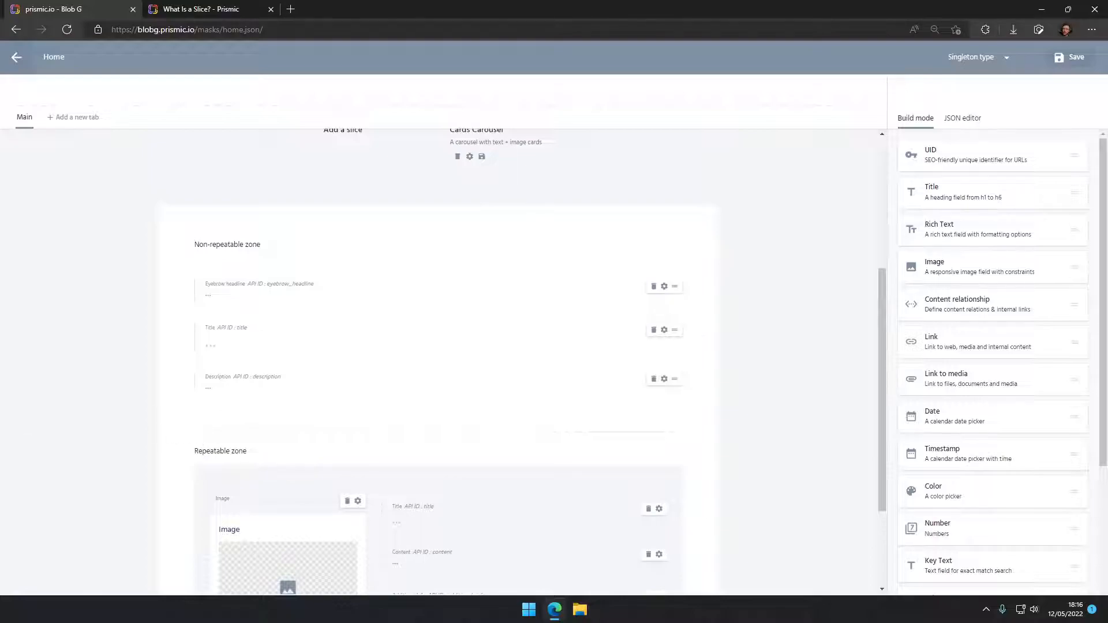
{"action": "scroll", "coordinate": [272, 298], "scroll_direction": "up", "scroll_amount": 4}
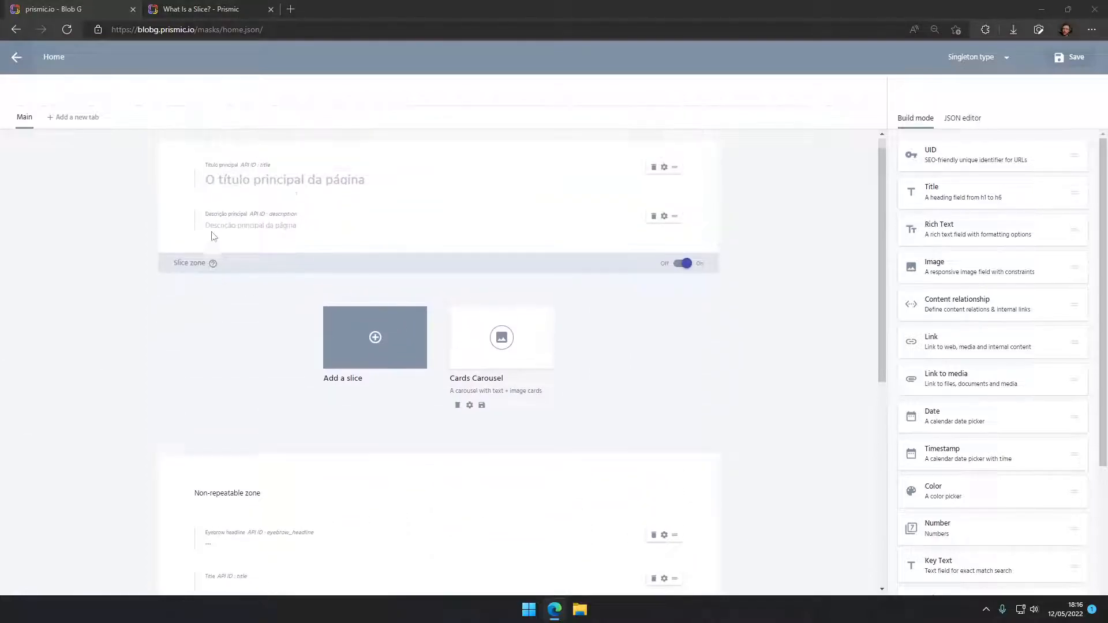
{"action": "scroll", "coordinate": [285, 494], "scroll_direction": "down", "scroll_amount": 3}
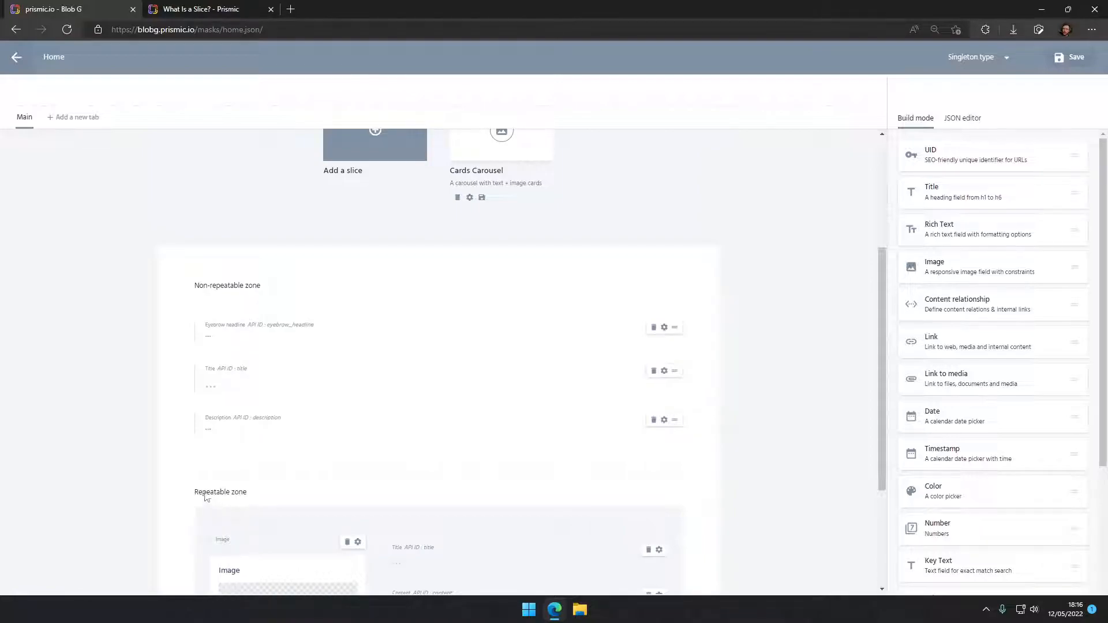
{"action": "scroll", "coordinate": [198, 493], "scroll_direction": "down", "scroll_amount": 3}
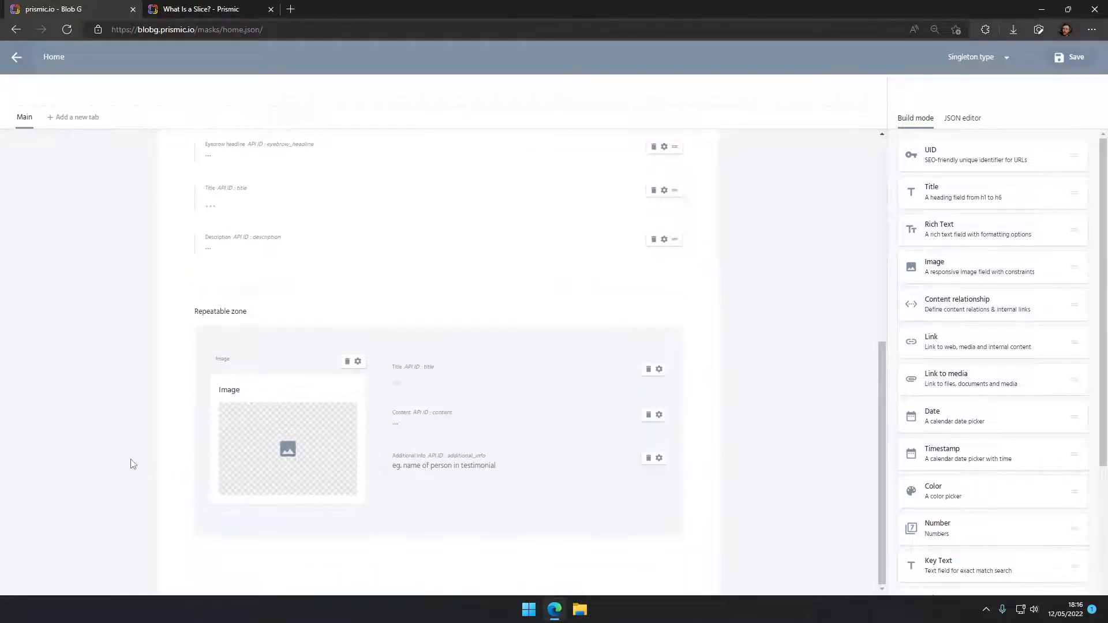
{"action": "scroll", "coordinate": [186, 448], "scroll_direction": "up", "scroll_amount": 3}
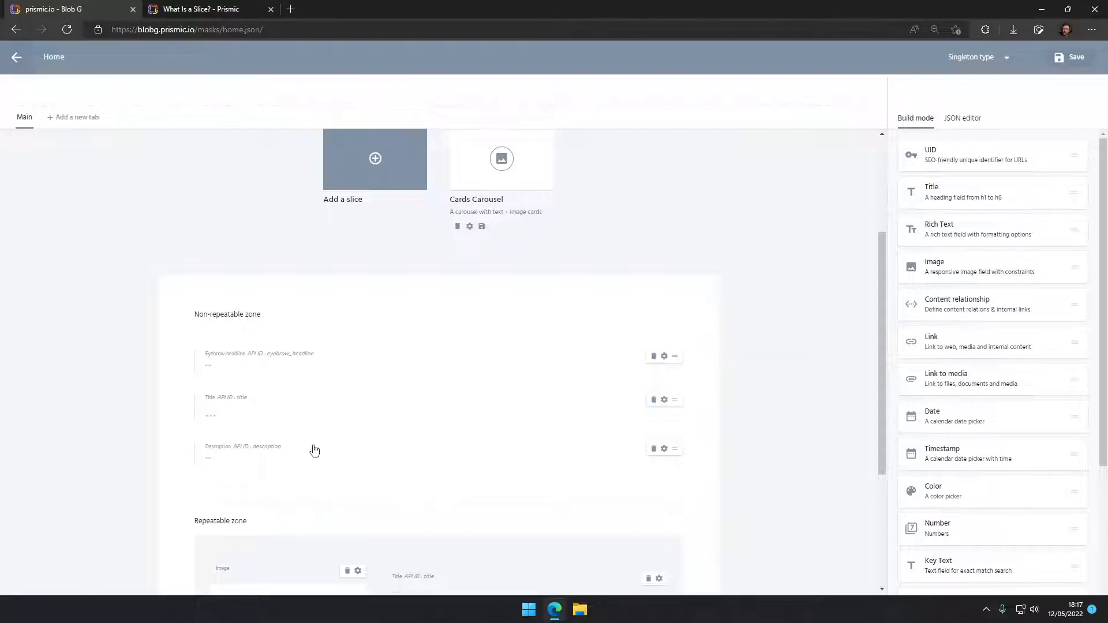
{"action": "scroll", "coordinate": [323, 449], "scroll_direction": "down", "scroll_amount": 3}
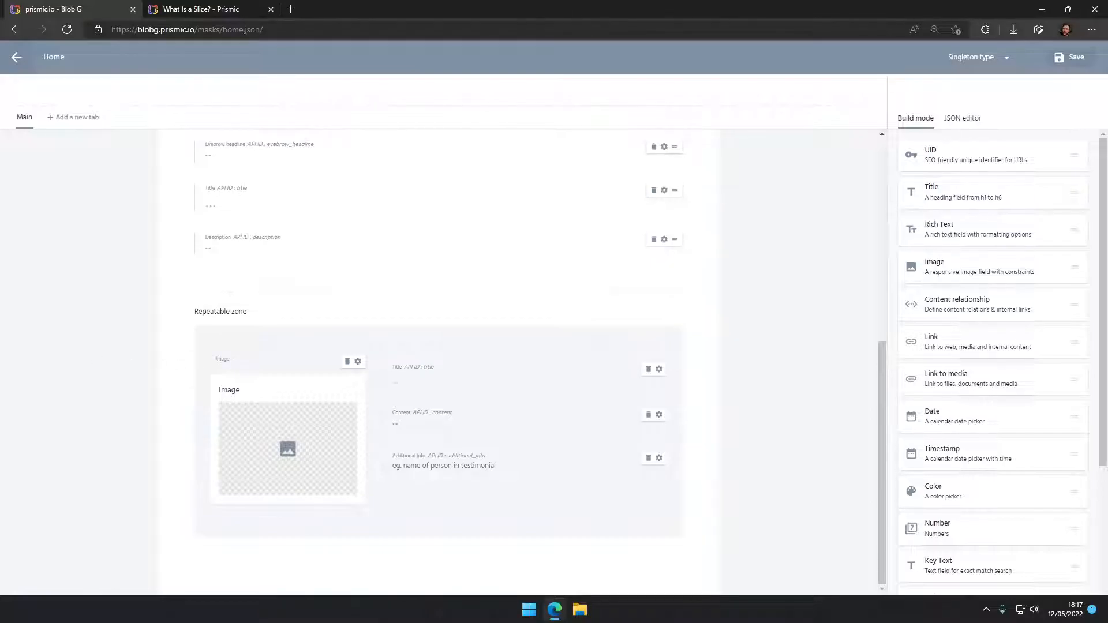
{"action": "scroll", "coordinate": [601, 341], "scroll_direction": "up", "scroll_amount": 4}
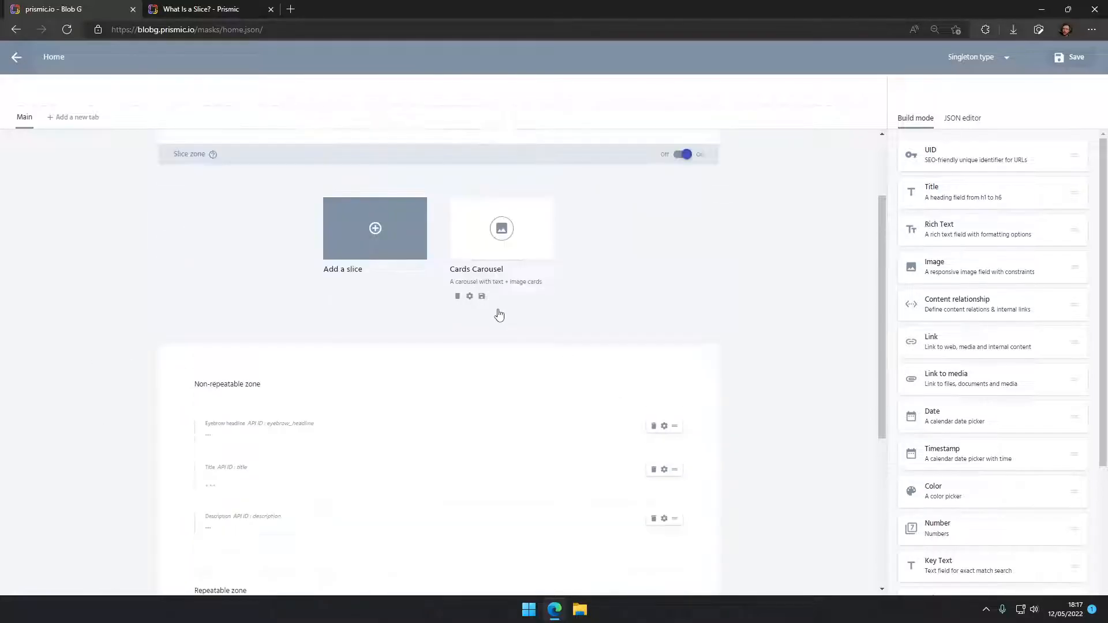
Rename the Cards Carousel slice to Cards and set its description to "Cards com um prévia dos posts do blog".
{"action": "left_click", "coordinate": [473, 297]}
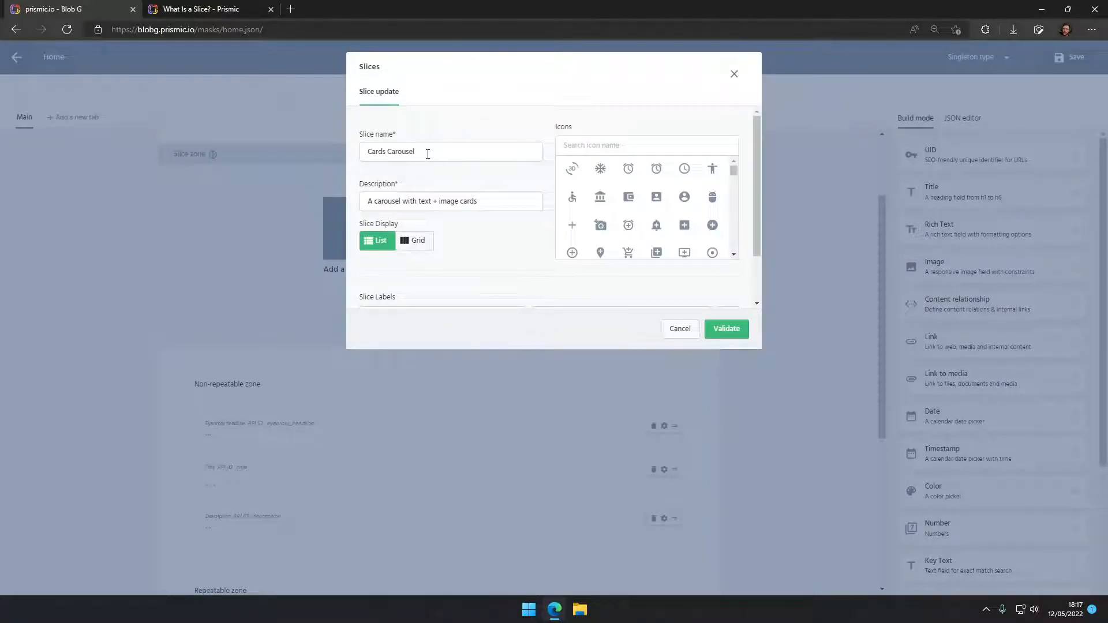
{"action": "double_click", "coordinate": [387, 151]}
{"action": "key", "text": "BackSpace"}
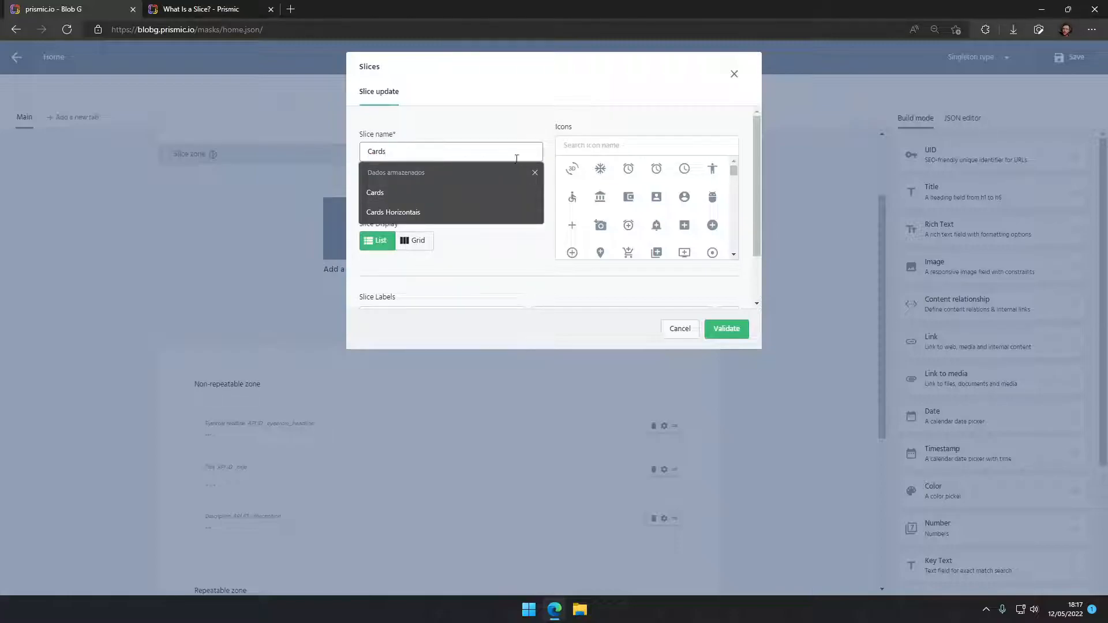
{"action": "left_click", "coordinate": [465, 132]}
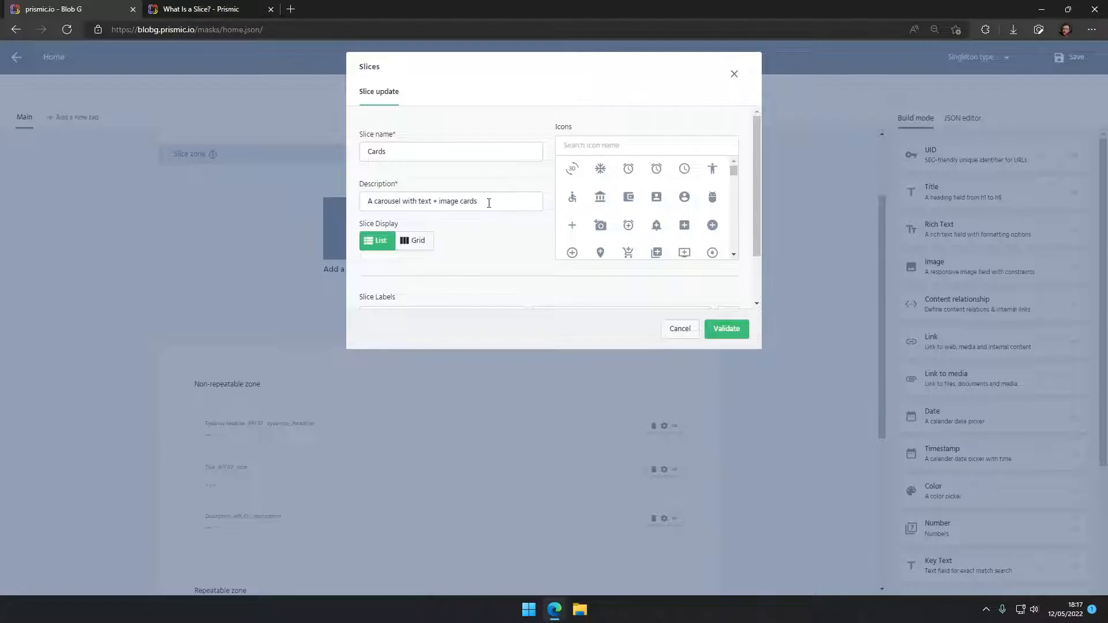
{"action": "left_click_drag", "start_coordinate": [488, 202], "coordinate": [388, 159]}
{"action": "key", "text": "BackSpace"}
{"action": "type", "text": "Cards com um pre"}
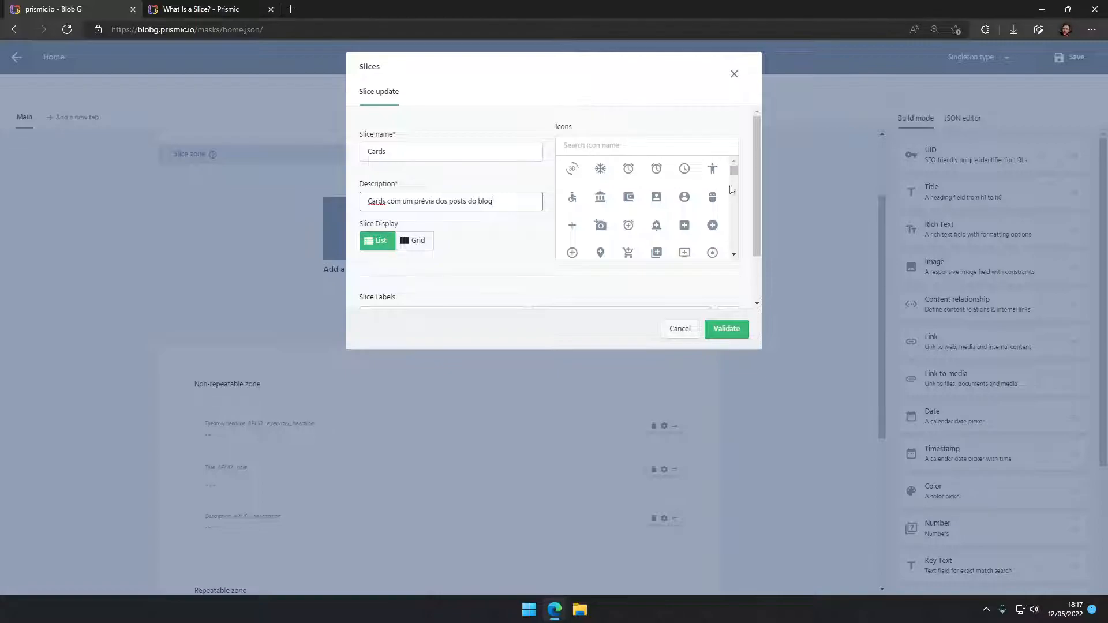
Choose the vertical up-and-down arrows icon for the Cards slice and validate the slice update.
{"action": "left_click_drag", "start_coordinate": [736, 173], "coordinate": [723, 254]}
{"action": "scroll", "coordinate": [654, 214], "scroll_direction": "up", "scroll_amount": 1}
{"action": "scroll", "coordinate": [654, 214], "scroll_direction": "up", "scroll_amount": 5}
{"action": "scroll", "coordinate": [636, 226], "scroll_direction": "down", "scroll_amount": 5}
{"action": "scroll", "coordinate": [650, 227], "scroll_direction": "up", "scroll_amount": 5}
{"action": "scroll", "coordinate": [635, 231], "scroll_direction": "down", "scroll_amount": 2}
{"action": "scroll", "coordinate": [645, 209], "scroll_direction": "up", "scroll_amount": 5}
{"action": "scroll", "coordinate": [635, 217], "scroll_direction": "down", "scroll_amount": 6}
{"action": "scroll", "coordinate": [607, 209], "scroll_direction": "down", "scroll_amount": 2}
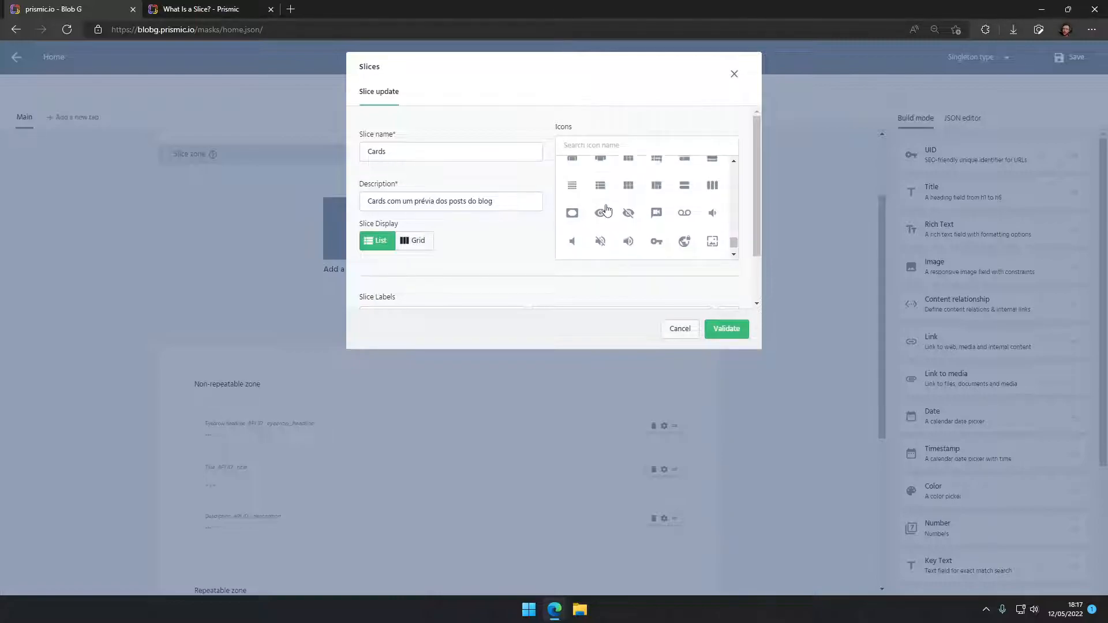
{"action": "scroll", "coordinate": [606, 210], "scroll_direction": "up", "scroll_amount": 6}
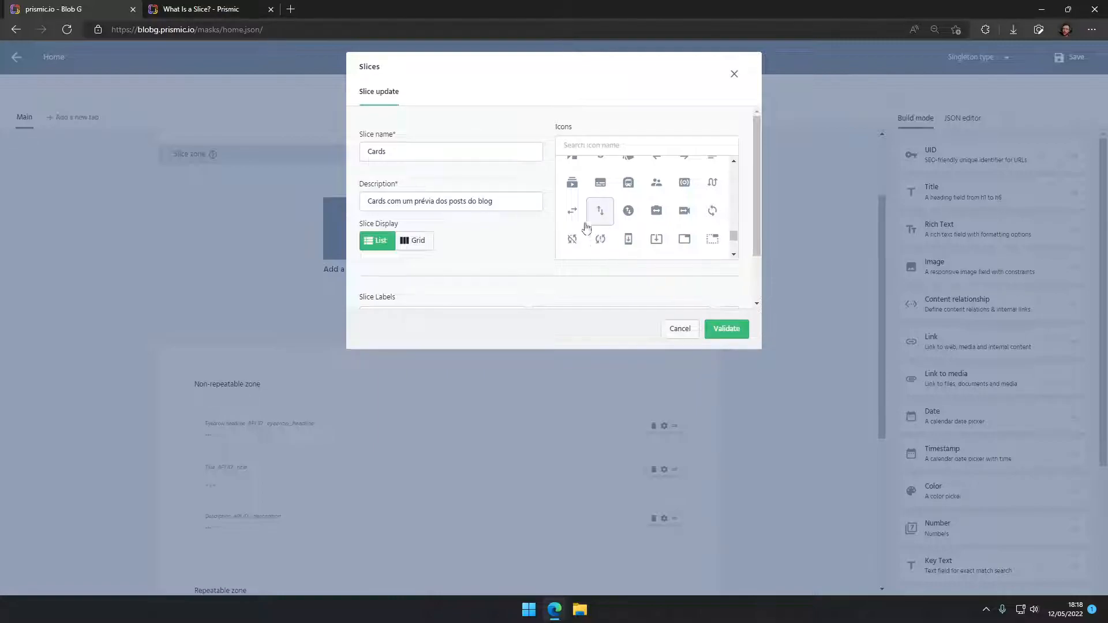
{"action": "left_click", "coordinate": [572, 216]}
{"action": "left_click", "coordinate": [603, 211]}
{"action": "left_click", "coordinate": [575, 212]}
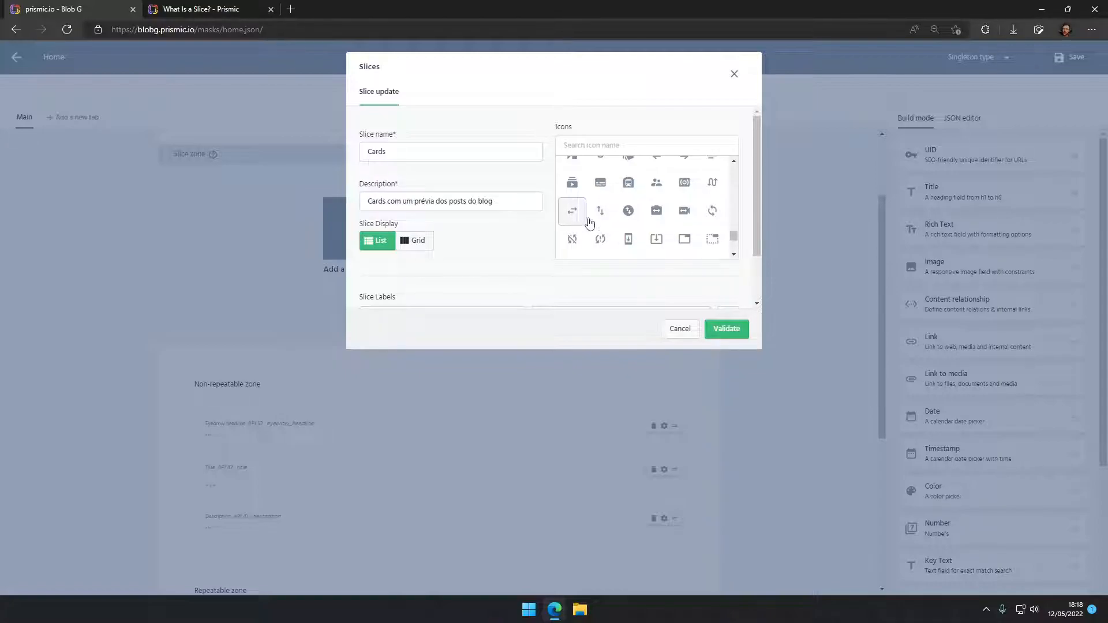
{"action": "left_click", "coordinate": [599, 211]}
{"action": "scroll", "coordinate": [565, 217], "scroll_direction": "down", "scroll_amount": 2}
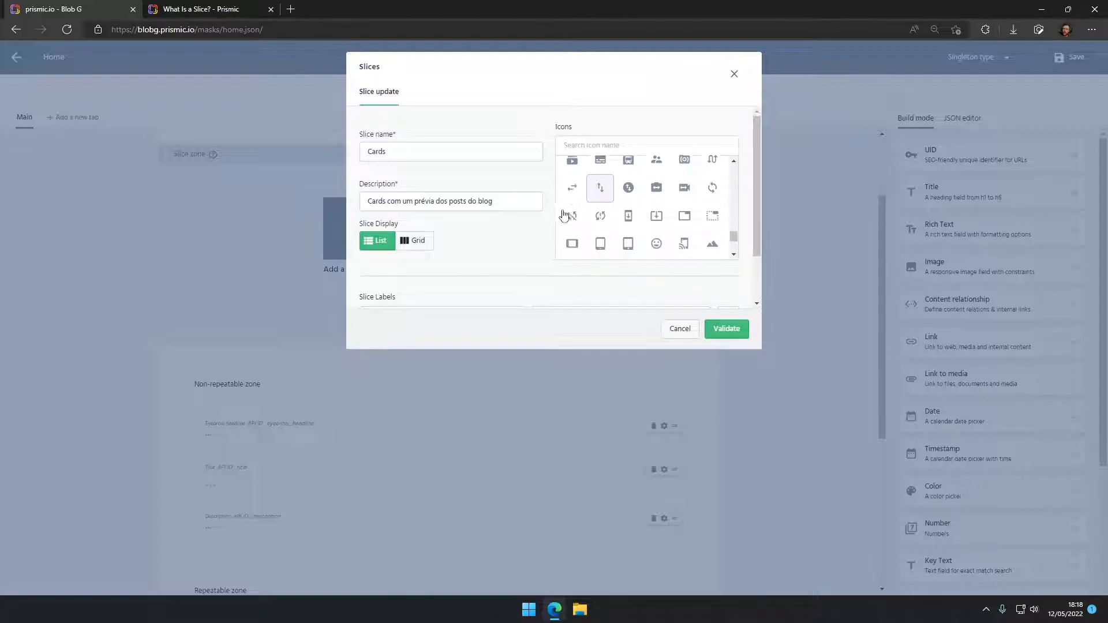
{"action": "scroll", "coordinate": [513, 239], "scroll_direction": "down", "scroll_amount": 2}
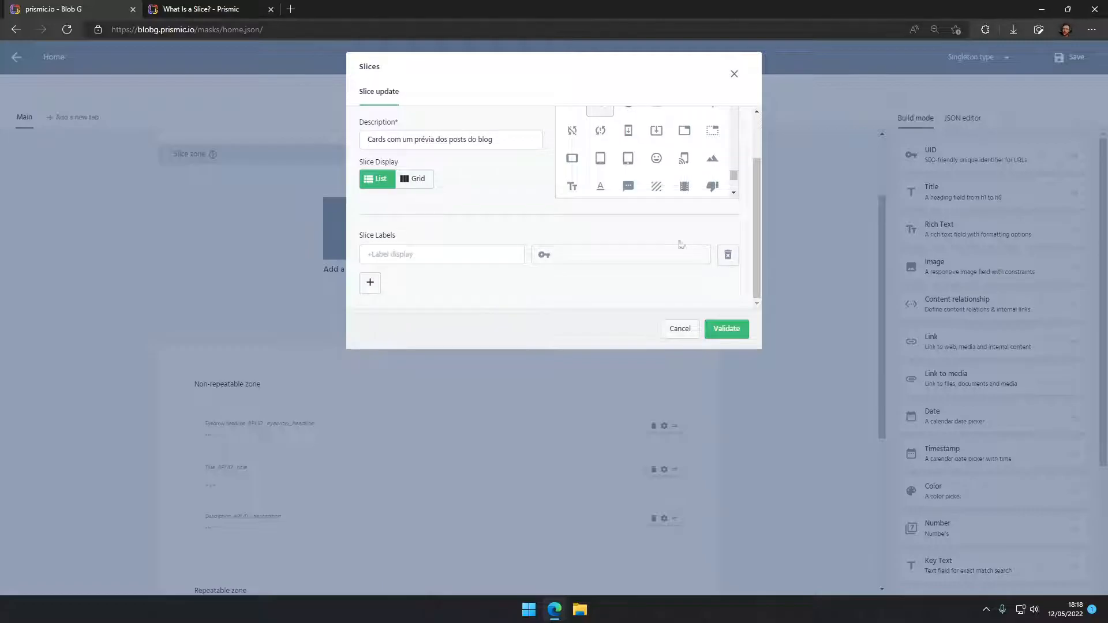
{"action": "scroll", "coordinate": [699, 248], "scroll_direction": "up", "scroll_amount": 2}
{"action": "left_click", "coordinate": [726, 329]}
Delete the Eyebrow headline field from the Cards slice's non-repeatable zone.
{"action": "scroll", "coordinate": [512, 336], "scroll_direction": "down", "scroll_amount": 3}
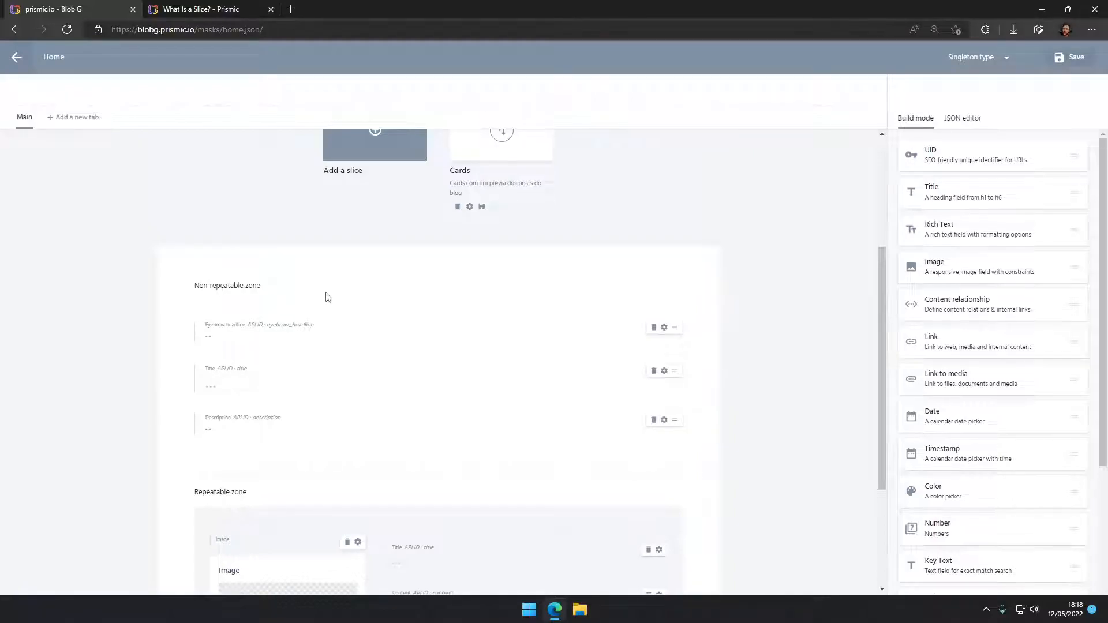
{"action": "scroll", "coordinate": [346, 293], "scroll_direction": "up", "scroll_amount": 3}
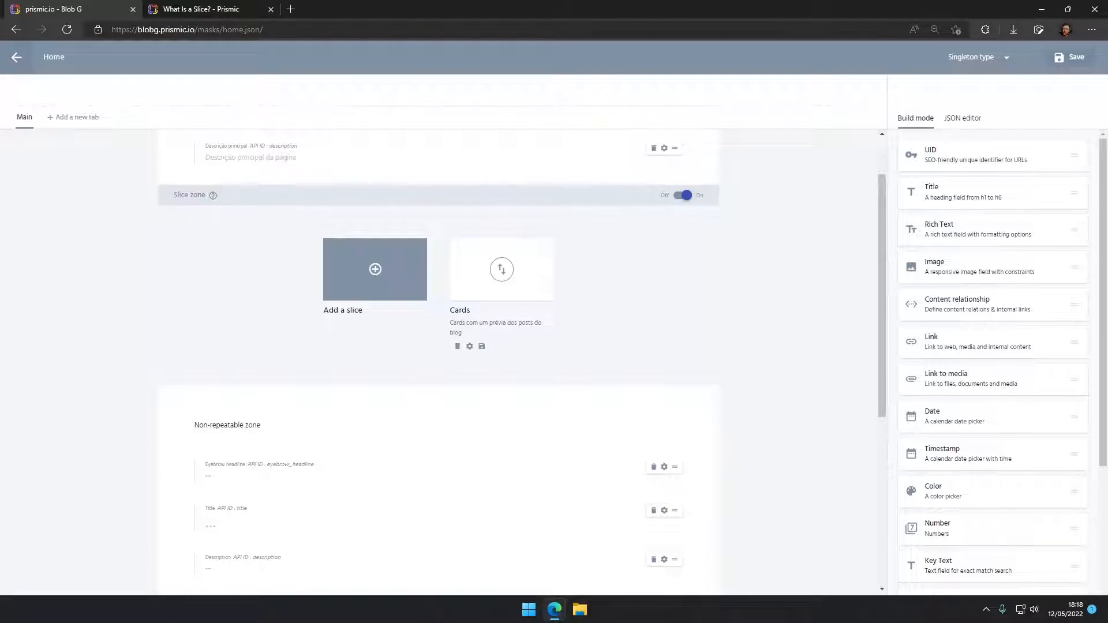
{"action": "left_click", "coordinate": [654, 467]}
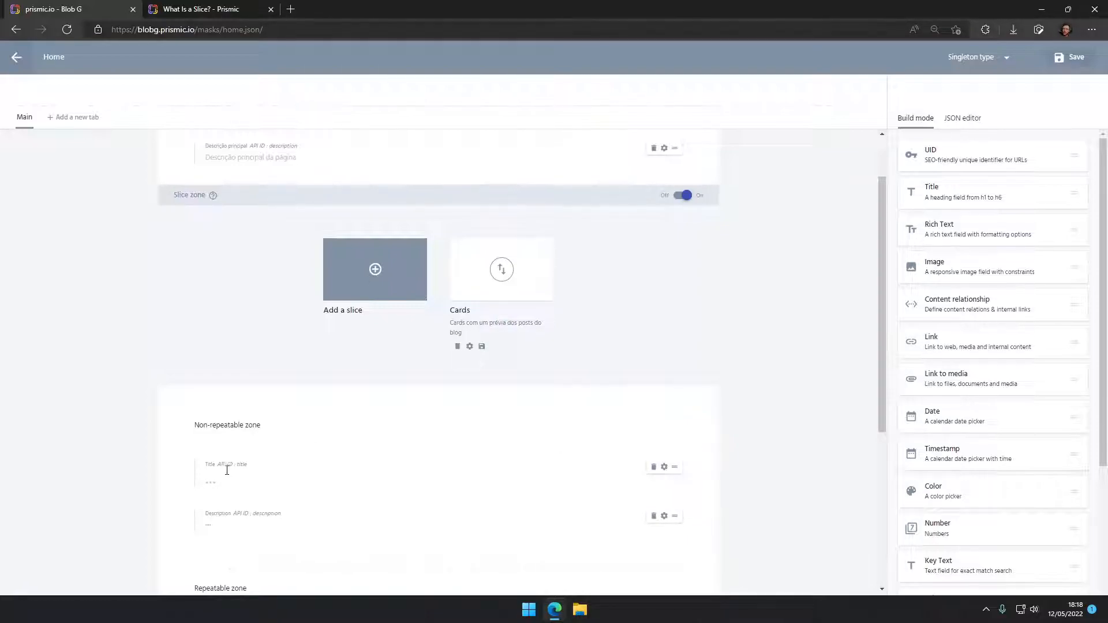
Rename the non-repeatable title field to Título and set its API ID to card_container_title.
{"action": "left_click", "coordinate": [664, 466]}
{"action": "type", "text": "Título"}
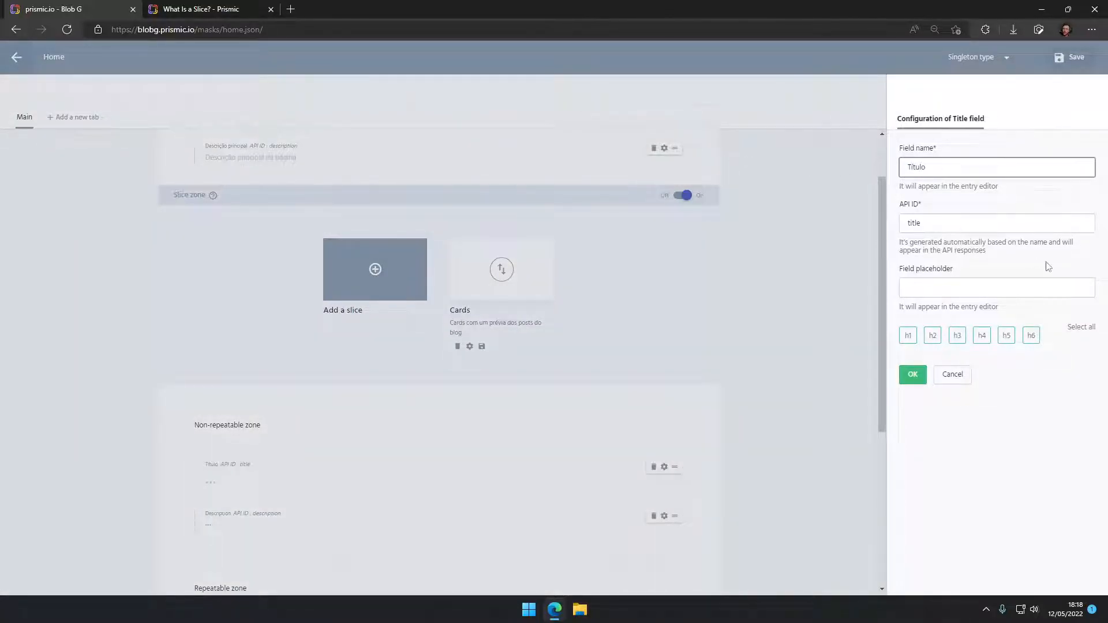
{"action": "left_click", "coordinate": [980, 229]}
{"action": "key", "text": "ctrl+a"}
{"action": "type", "text": "card_container_title"}
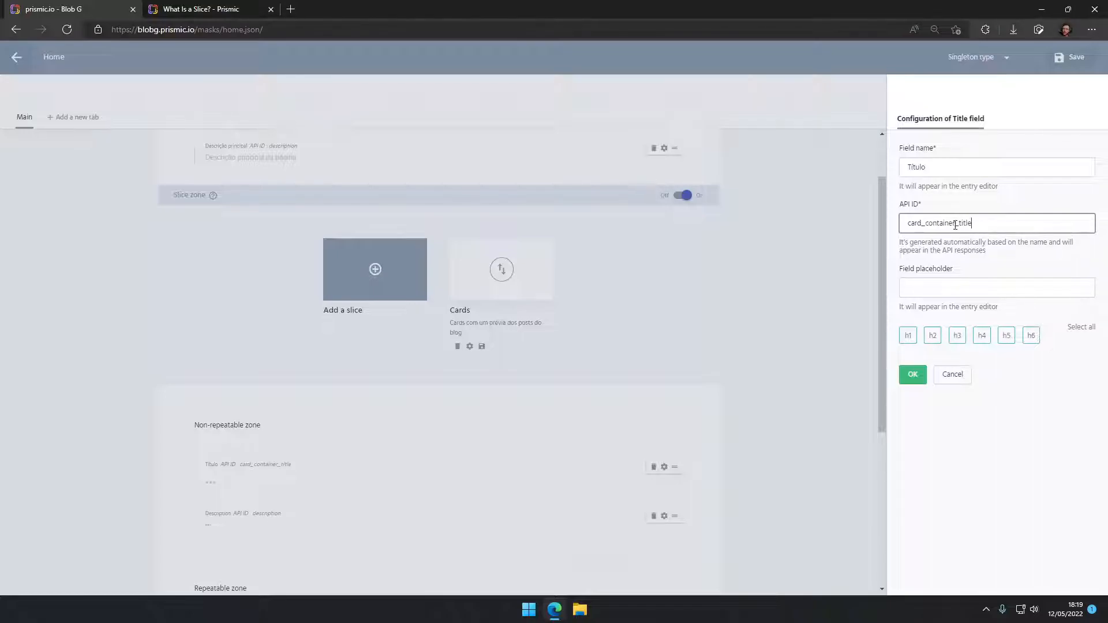
{"action": "left_click_drag", "start_coordinate": [953, 223], "coordinate": [925, 225]}
{"action": "left_click", "coordinate": [945, 224]}
{"action": "left_click_drag", "start_coordinate": [926, 224], "coordinate": [958, 225]}
Set the title field's placeholder to "Título da seção de Cards", disallow h1 and h2 headings, and confirm its configuration.
{"action": "left_click", "coordinate": [1014, 294]}
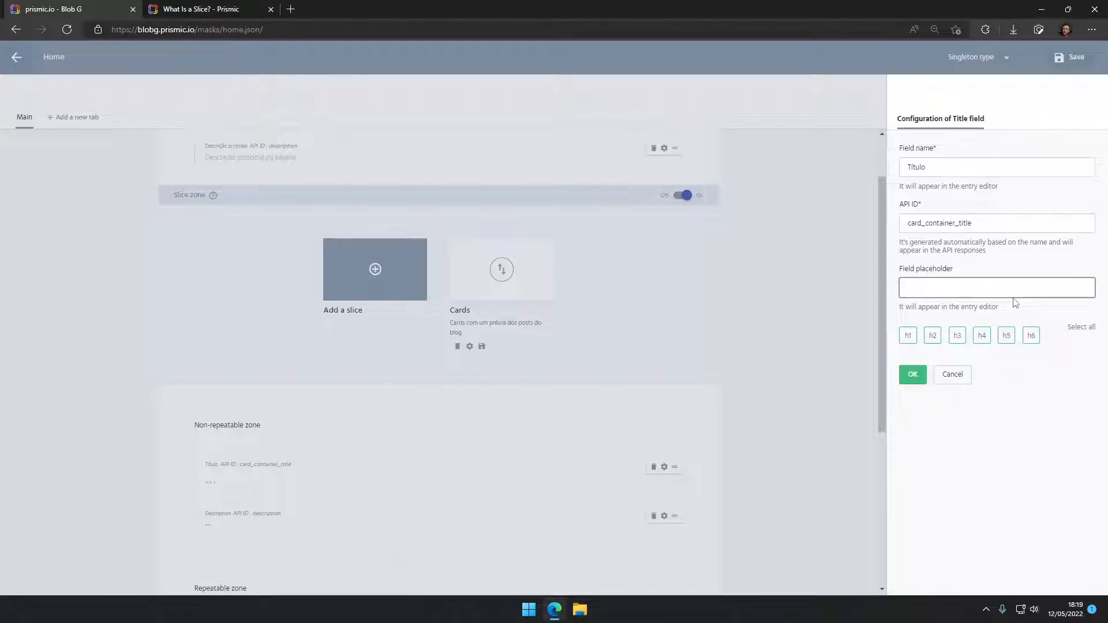
{"action": "type", "text": "Título da seção "}
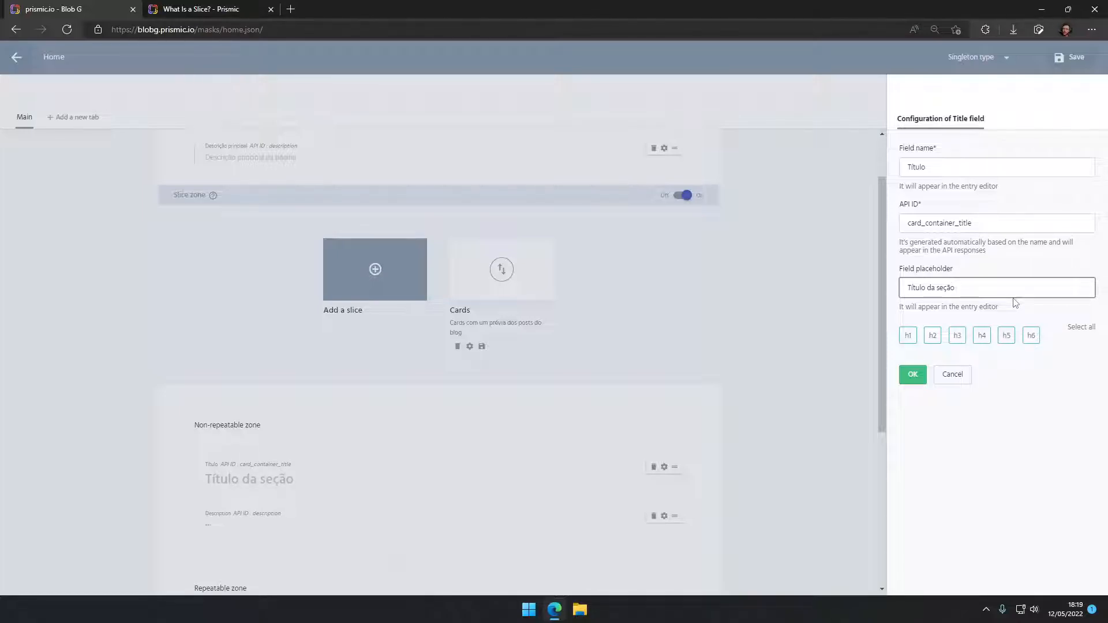
{"action": "type", "text": "de Cards"}
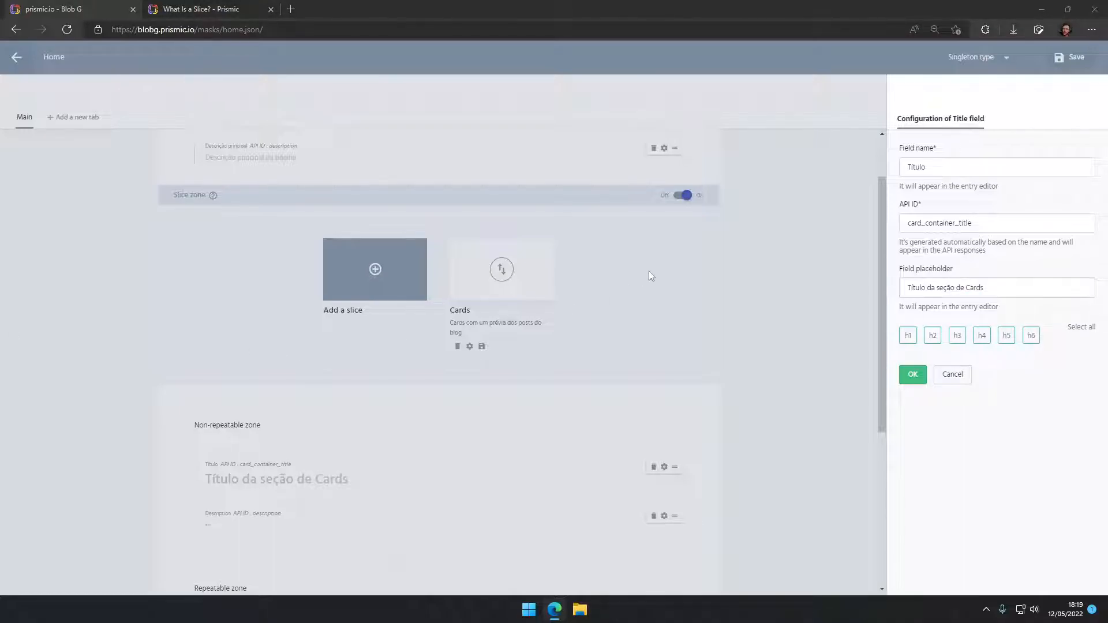
{"action": "left_click", "coordinate": [908, 335]}
{"action": "left_click", "coordinate": [933, 336]}
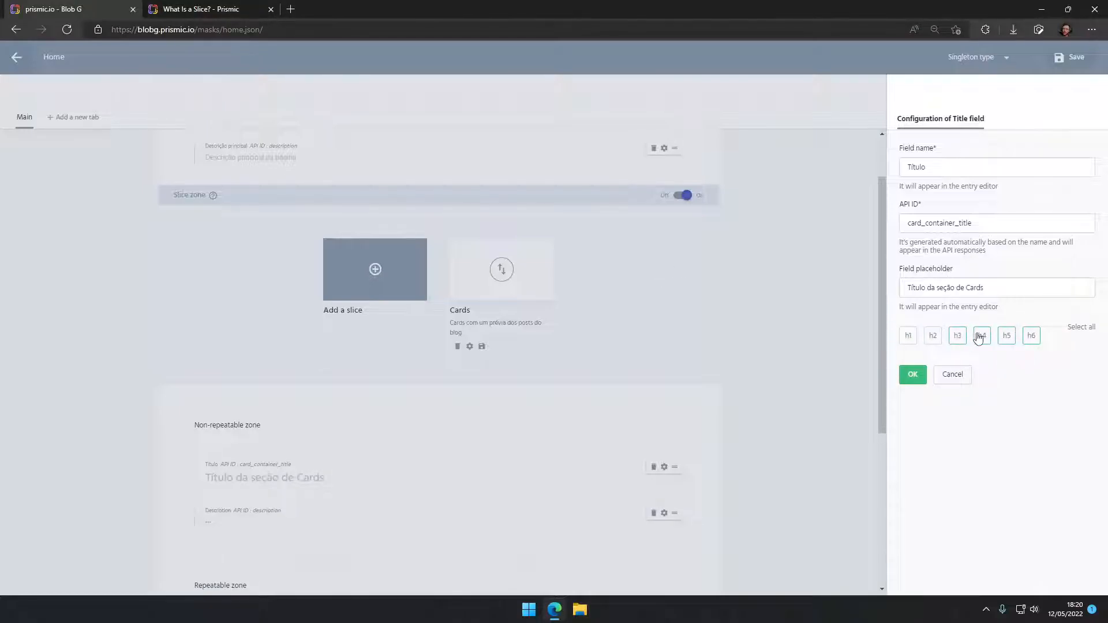
{"action": "left_click", "coordinate": [918, 376]}
Name the non-repeatable description field Descrição, with API ID card_container_description and placeholder "Descrição da seção de Cards".
{"action": "scroll", "coordinate": [215, 469], "scroll_direction": "down", "scroll_amount": 3}
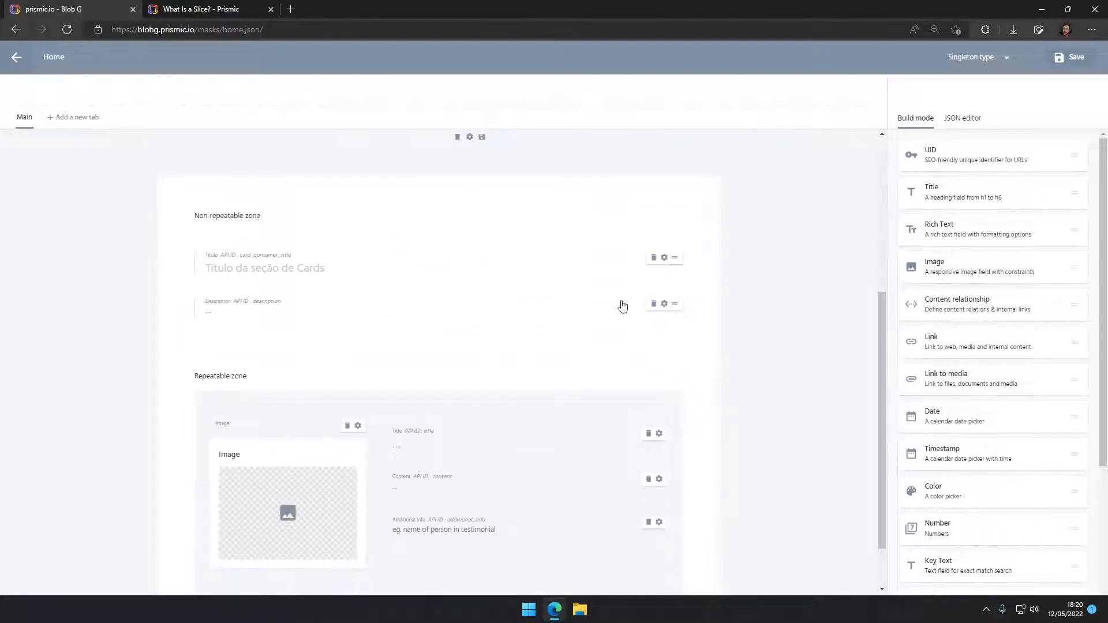
{"action": "left_click", "coordinate": [665, 306]}
{"action": "key", "text": "ctrl+a"}
{"action": "type", "text": "Descrição"}
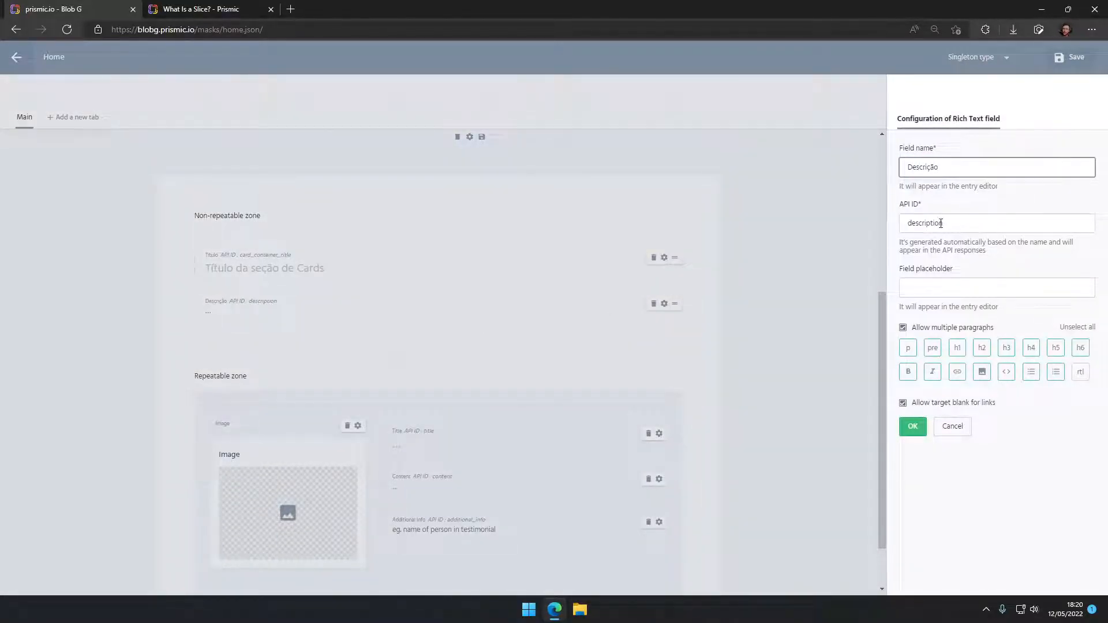
{"action": "left_click", "coordinate": [924, 223]}
{"action": "type", "text": "card_container_"}
{"action": "left_click", "coordinate": [1009, 292]}
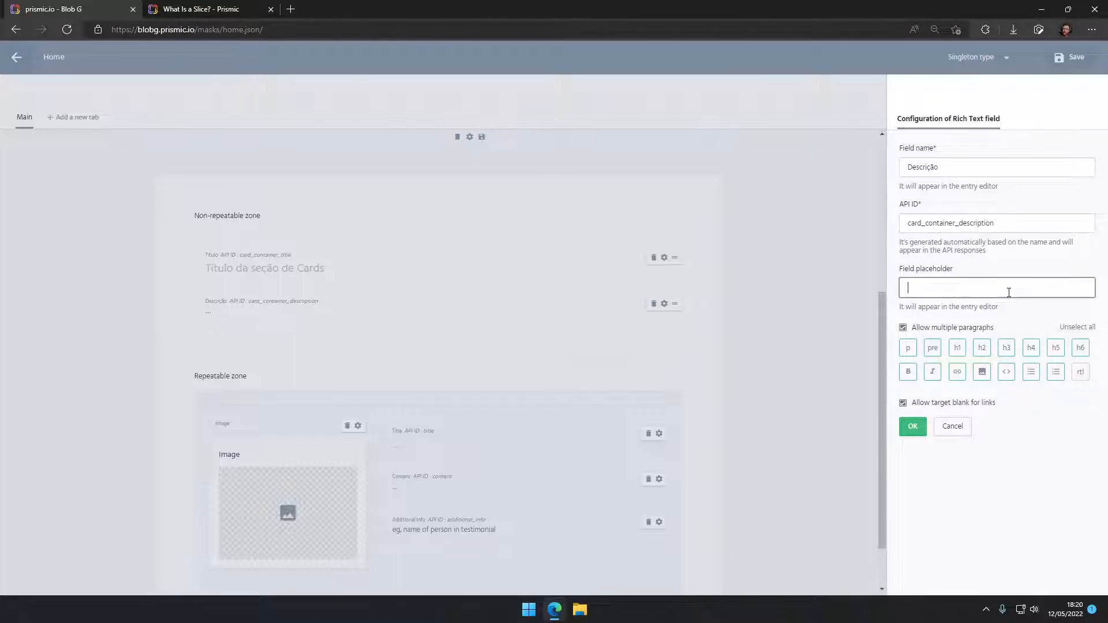
{"action": "type", "text": "Descrição da seção de Cards"}
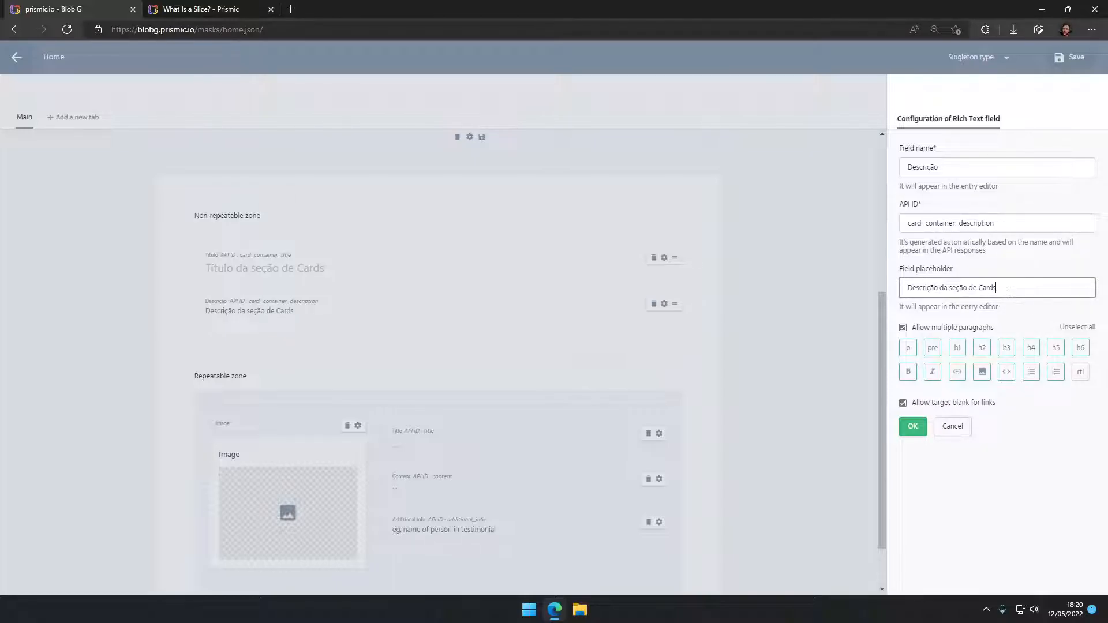
{"action": "key", "text": "alt+Tab"}
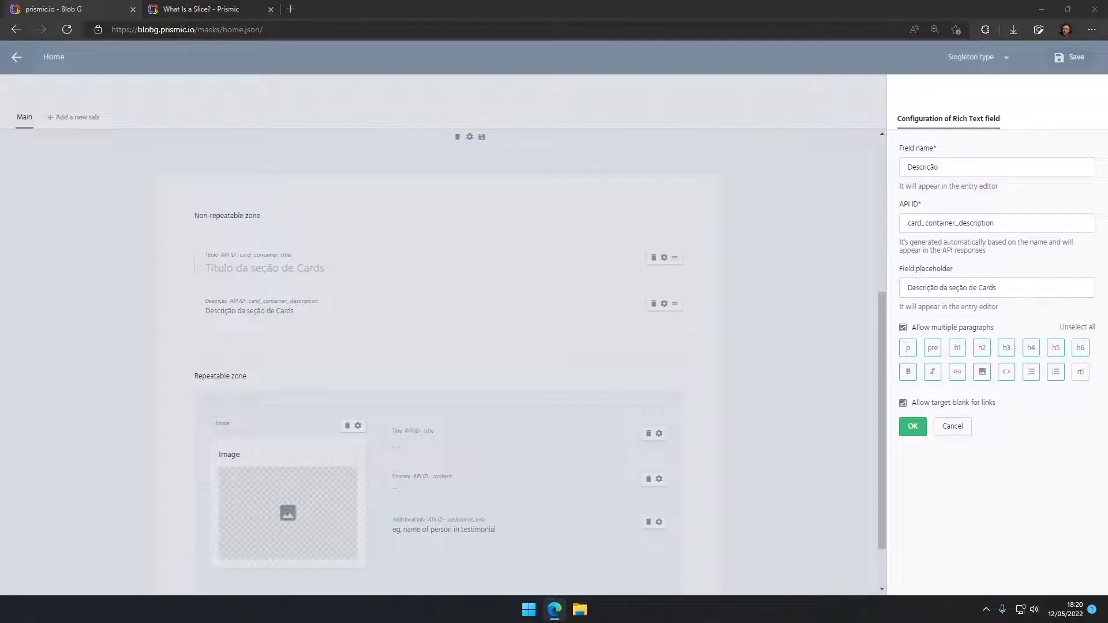
Restrict the Descrição field's formatting to paragraph, bold, italic and link, and confirm its configuration.
{"action": "left_click", "coordinate": [934, 350]}
{"action": "left_click", "coordinate": [959, 352]}
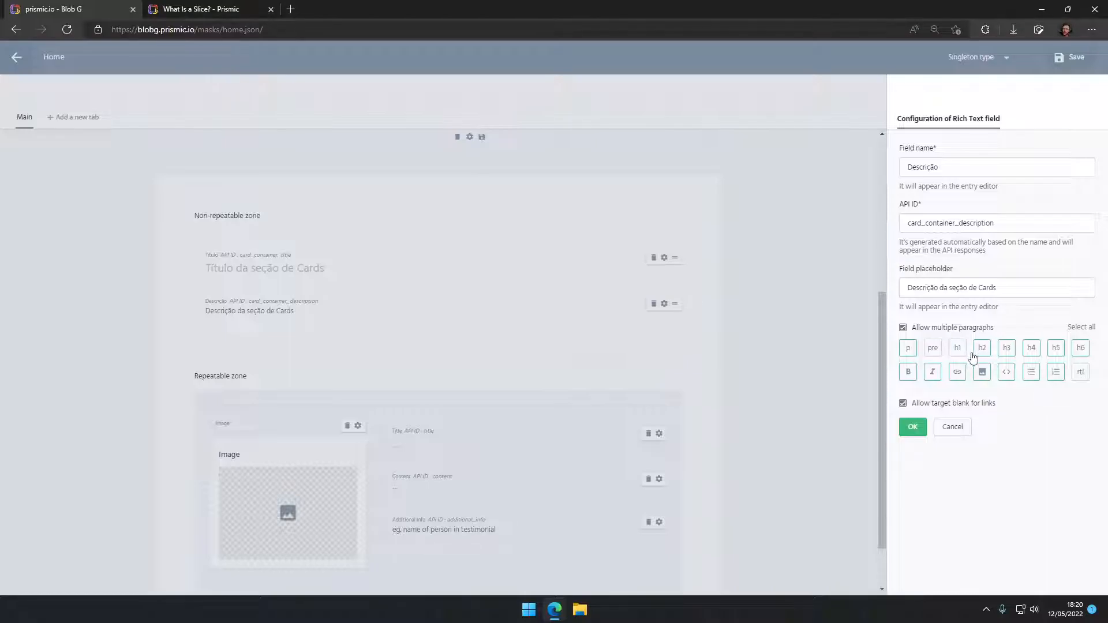
{"action": "left_click", "coordinate": [982, 348]}
{"action": "left_click", "coordinate": [1006, 348]}
{"action": "left_click", "coordinate": [1032, 348]}
{"action": "left_click", "coordinate": [1057, 348]}
{"action": "left_click", "coordinate": [1081, 348]}
{"action": "left_click", "coordinate": [982, 373]}
{"action": "left_click", "coordinate": [1005, 372]}
{"action": "left_click", "coordinate": [1033, 373]}
{"action": "left_click", "coordinate": [1058, 377]}
{"action": "left_click", "coordinate": [1087, 377]}
{"action": "left_click", "coordinate": [1079, 376]}
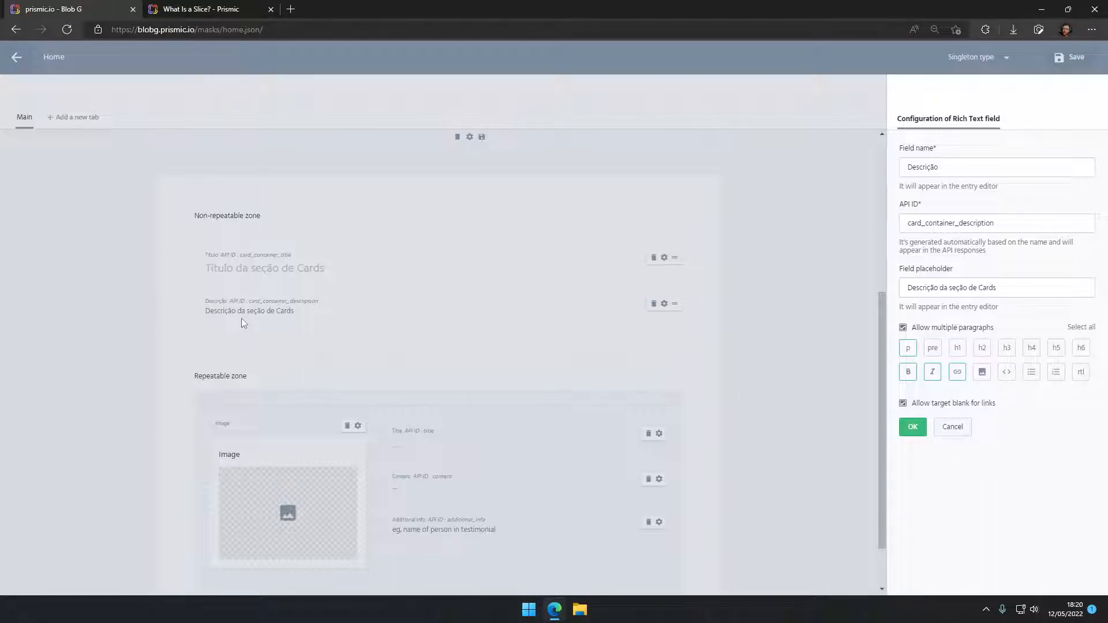
{"action": "left_click", "coordinate": [912, 426]}
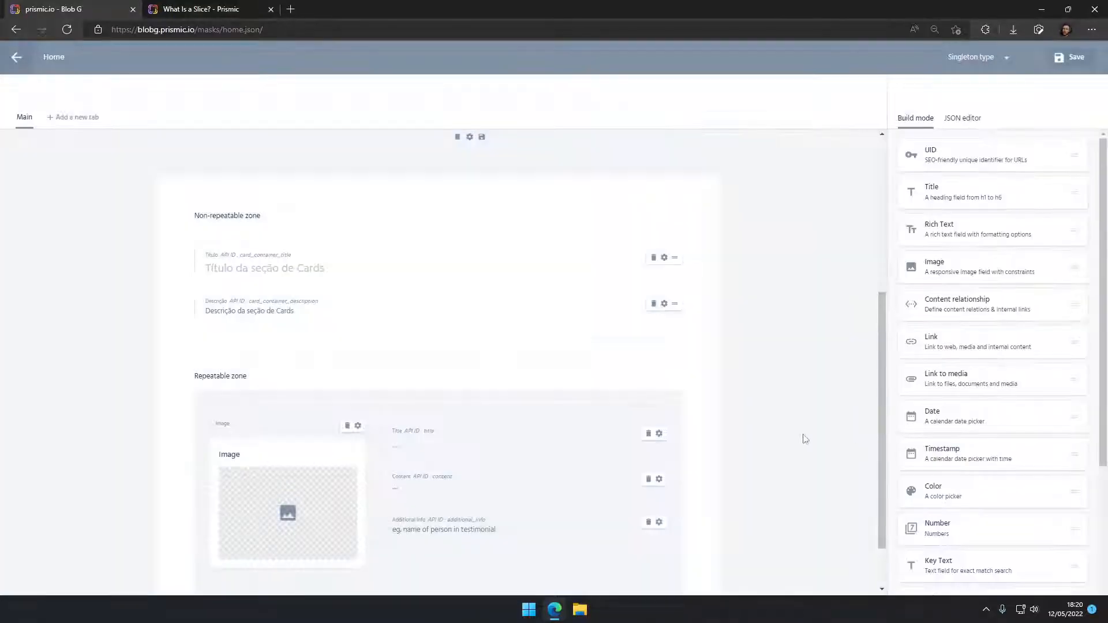
Add a Boolean field below Descrição in the non-repeatable zone, named "Exibir como carrosel?" with API ID card_container_is_carousel.
{"action": "scroll", "coordinate": [369, 300], "scroll_direction": "down", "scroll_amount": 1}
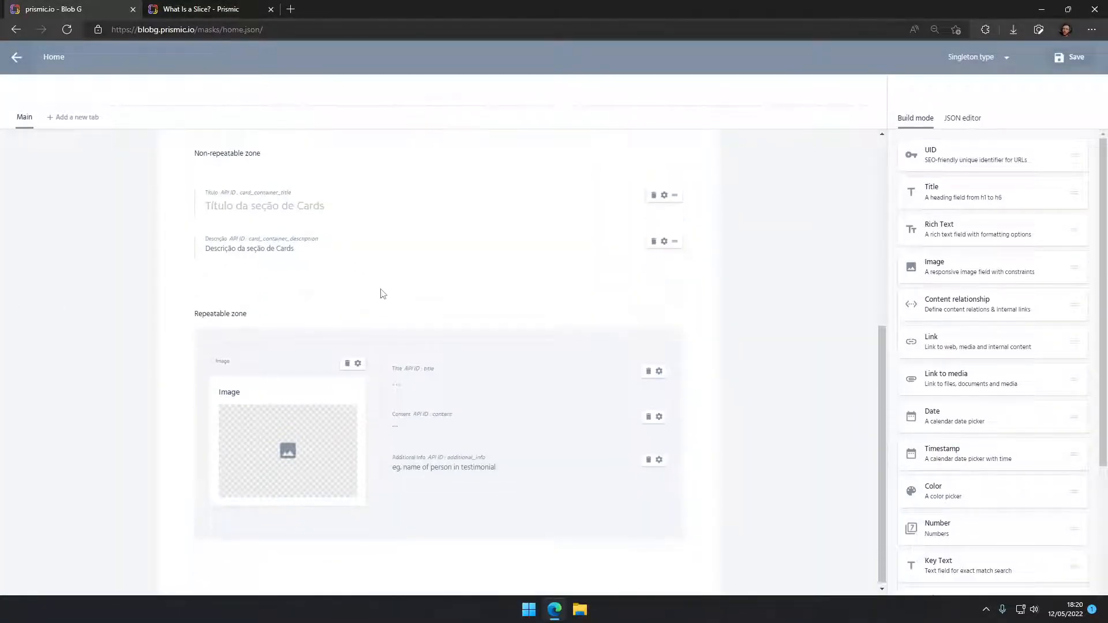
{"action": "scroll", "coordinate": [347, 248], "scroll_direction": "up", "scroll_amount": 3}
{"action": "scroll", "coordinate": [323, 260], "scroll_direction": "down", "scroll_amount": 3}
{"action": "scroll", "coordinate": [975, 398], "scroll_direction": "down", "scroll_amount": 3}
{"action": "left_click_drag", "start_coordinate": [968, 448], "coordinate": [358, 267]}
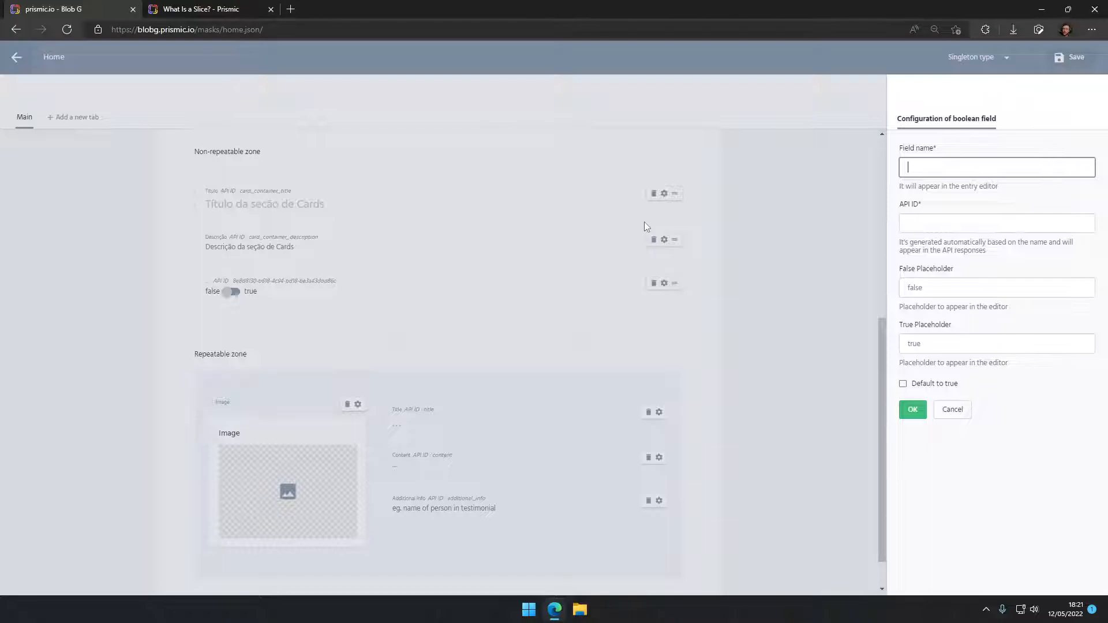
{"action": "type", "text": "Exibir como carrosel?"}
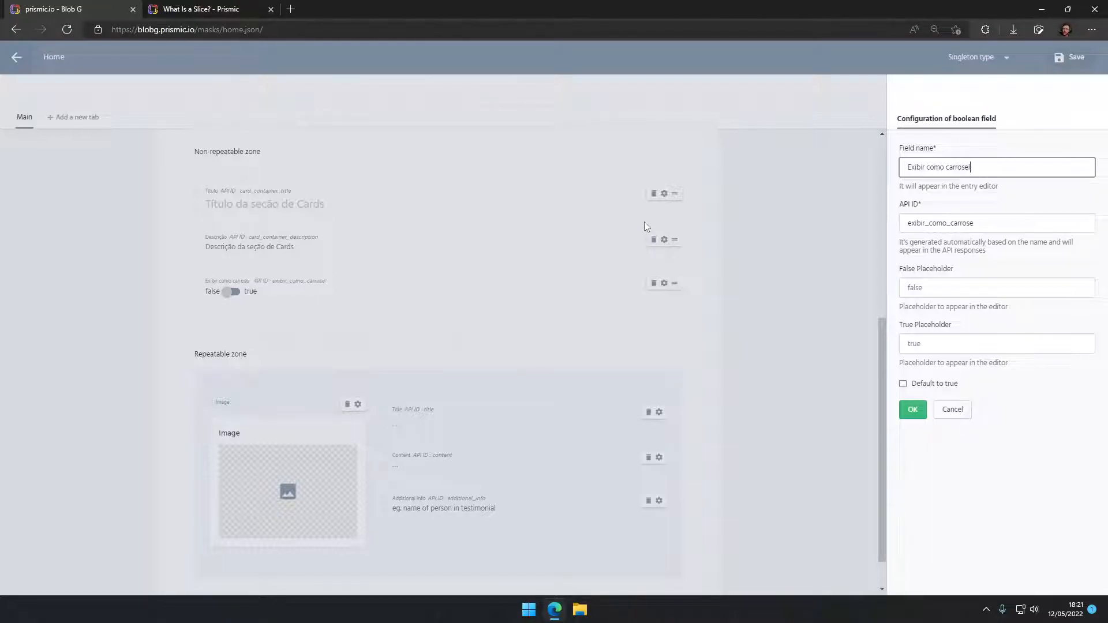
{"action": "left_click", "coordinate": [987, 220]}
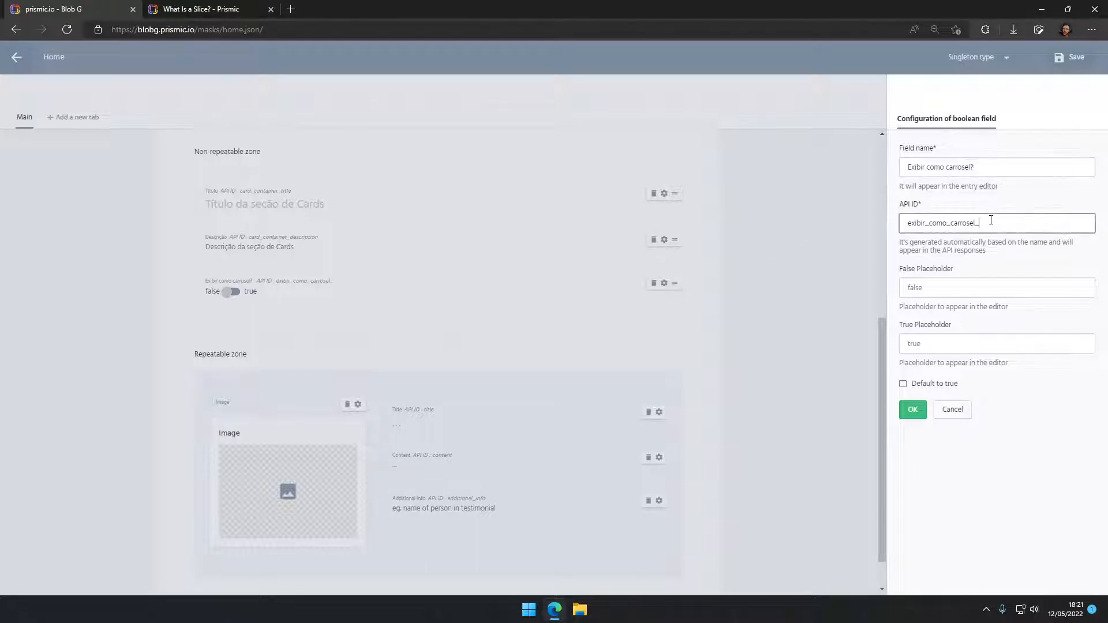
{"action": "double_click", "coordinate": [989, 220]}
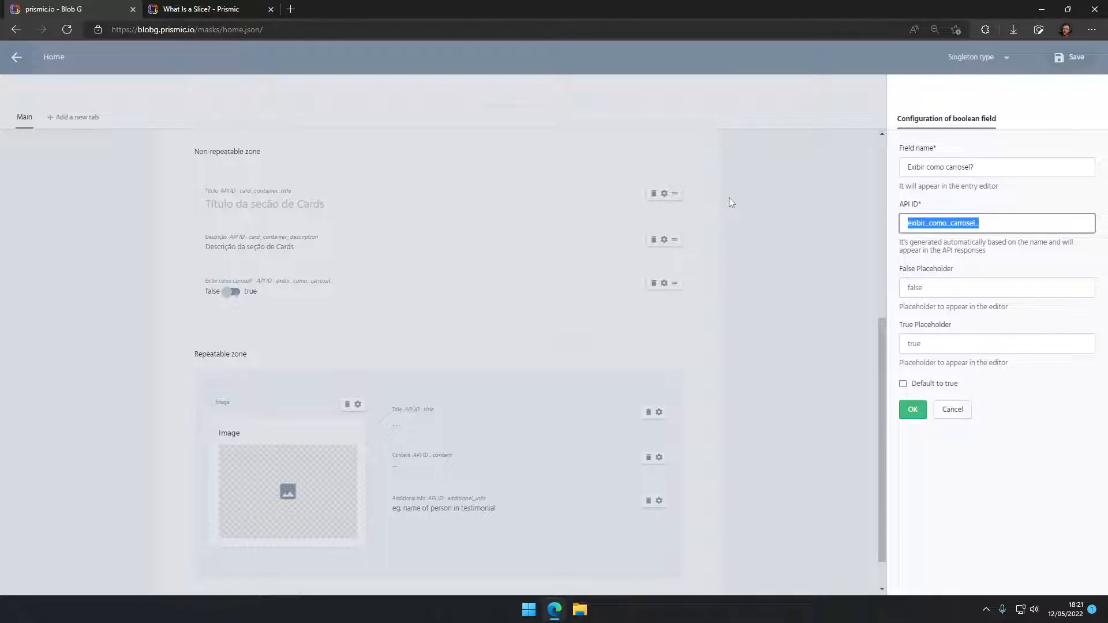
{"action": "type", "text": "card_container_is_carousel"}
Set the Boolean field's false placeholder to Não and true placeholder to Sim, make it default to true, and confirm.
{"action": "left_click", "coordinate": [953, 295]}
{"action": "type", "text": "Não"}
{"action": "key", "text": "Tab"}
{"action": "type", "text": "Sim"}
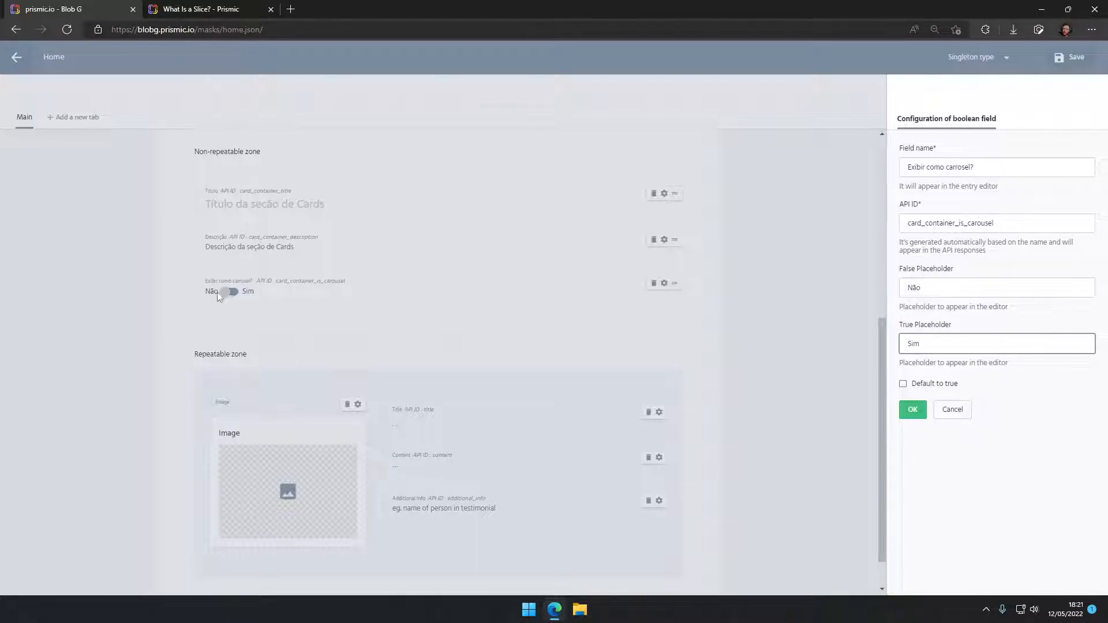
{"action": "left_click", "coordinate": [903, 384]}
{"action": "left_click", "coordinate": [914, 410]}
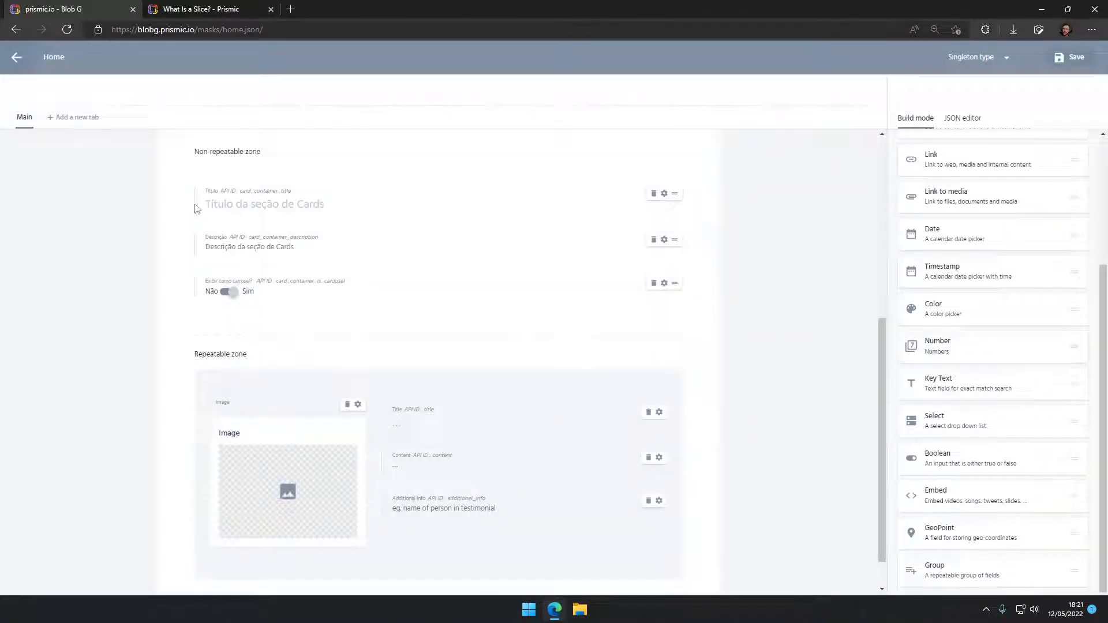
Rename the repeatable zone's image field to "Capa do Post" and set its API ID to card_image.
{"action": "scroll", "coordinate": [334, 331], "scroll_direction": "down", "scroll_amount": 1}
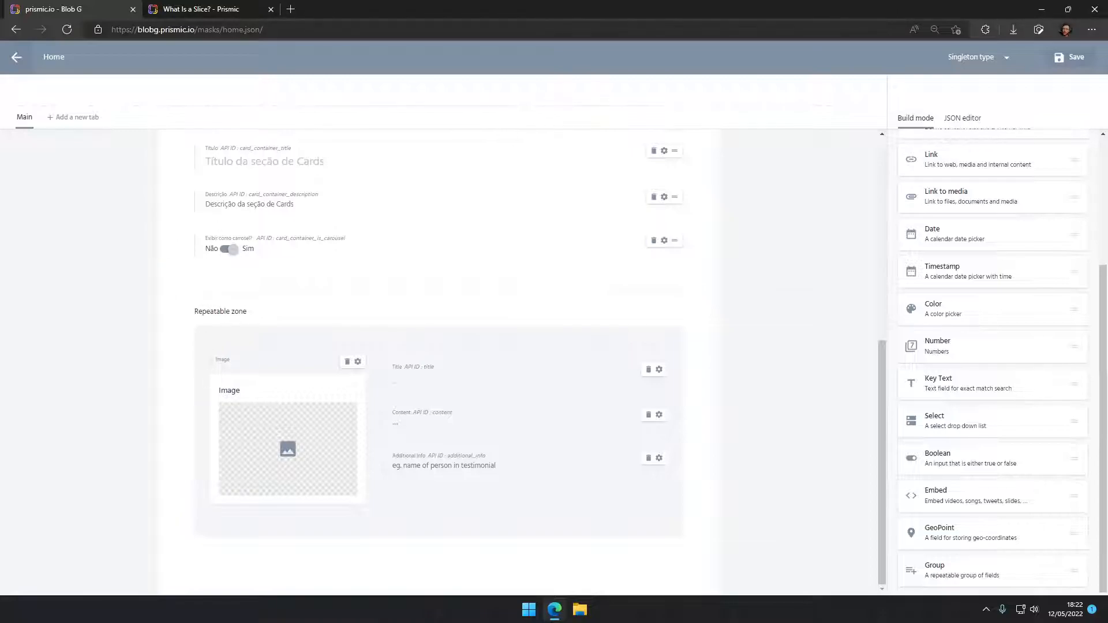
{"action": "left_click", "coordinate": [358, 363]}
{"action": "key", "text": "ctrl+a"}
{"action": "type", "text": "Ca"}
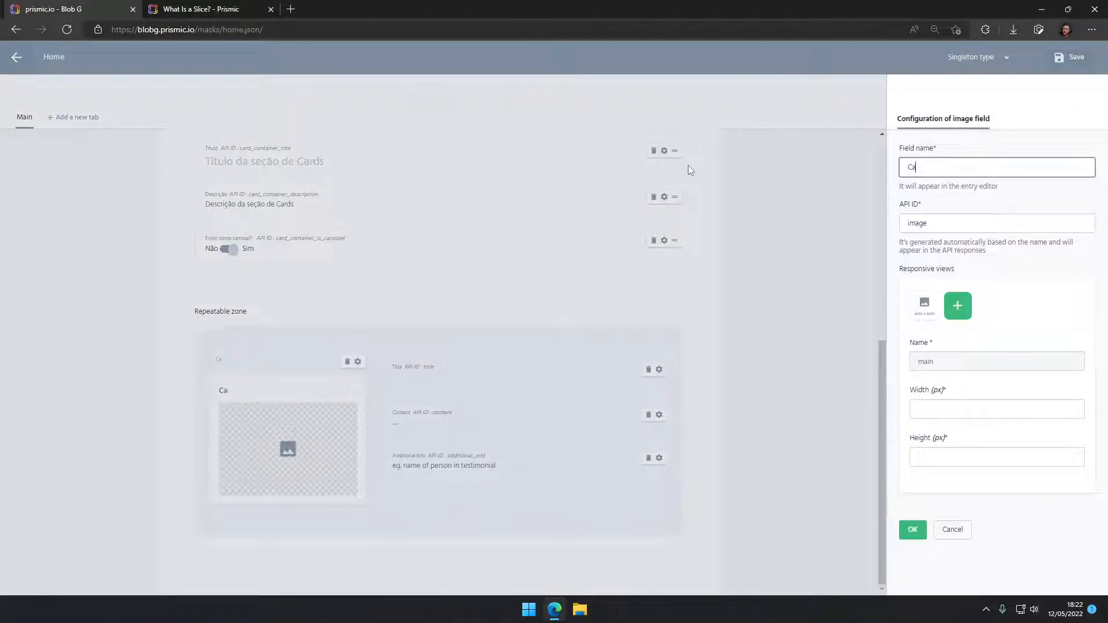
{"action": "type", "text": "pa do Post"}
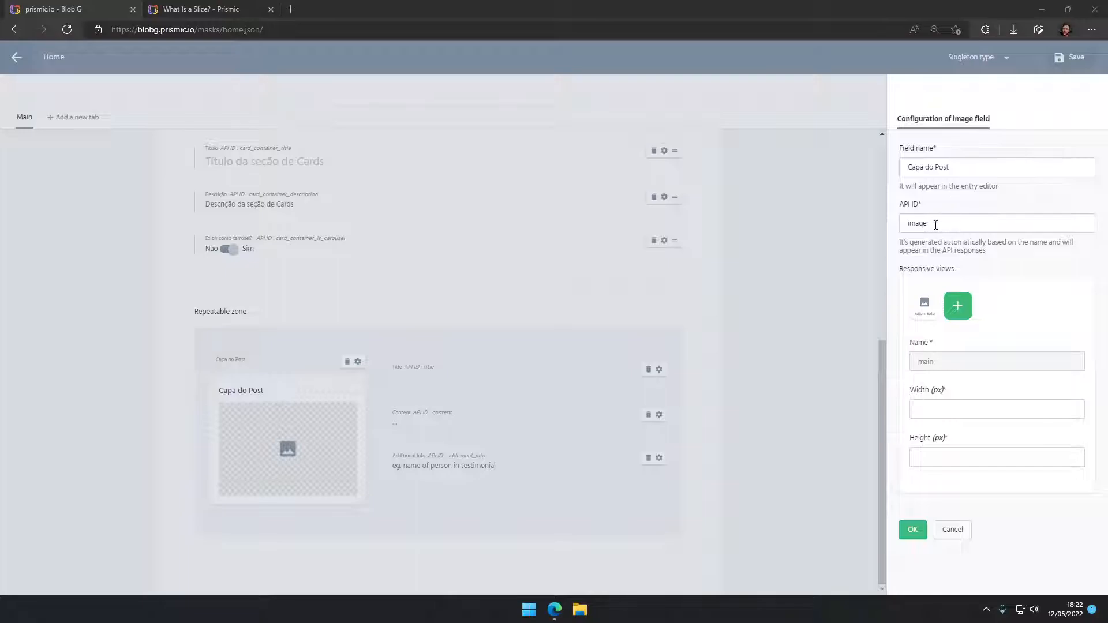
{"action": "left_click", "coordinate": [902, 224]}
{"action": "type", "text": "card_"}
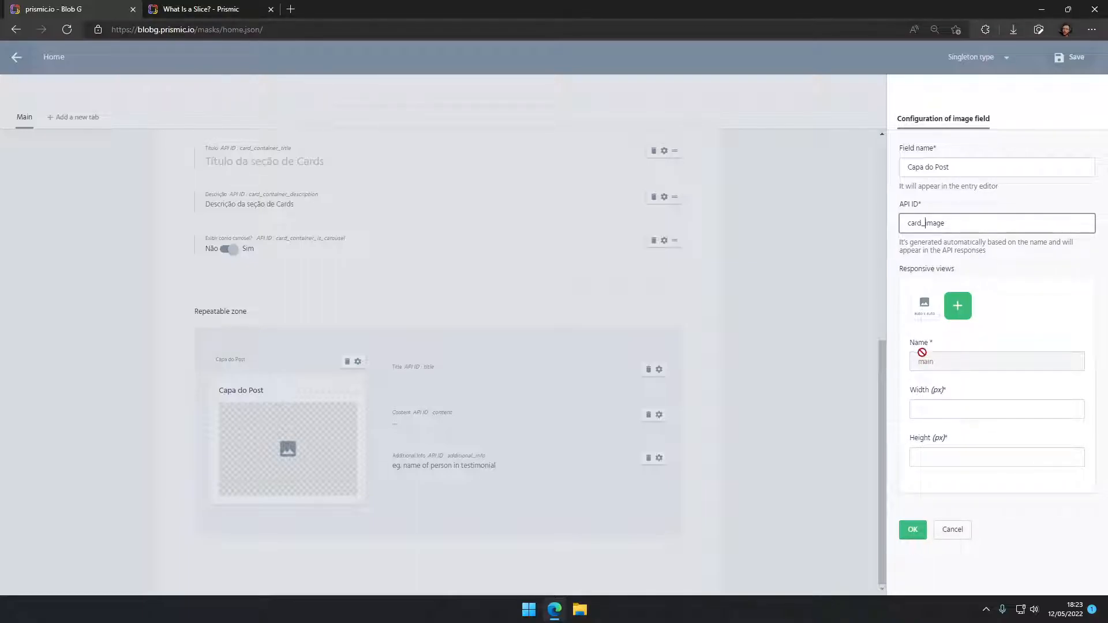
Add a responsive view named recommended, 450 px wide and 220 px high, to the image field and confirm its configuration.
{"action": "left_click", "coordinate": [936, 409]}
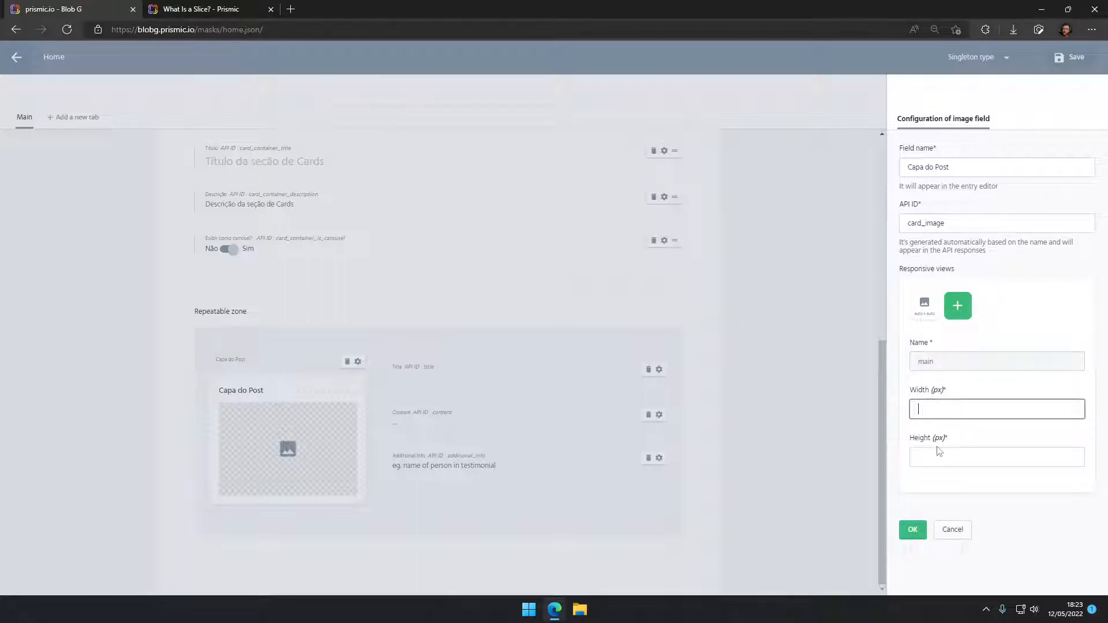
{"action": "left_click", "coordinate": [936, 459]}
{"action": "left_click", "coordinate": [956, 309]}
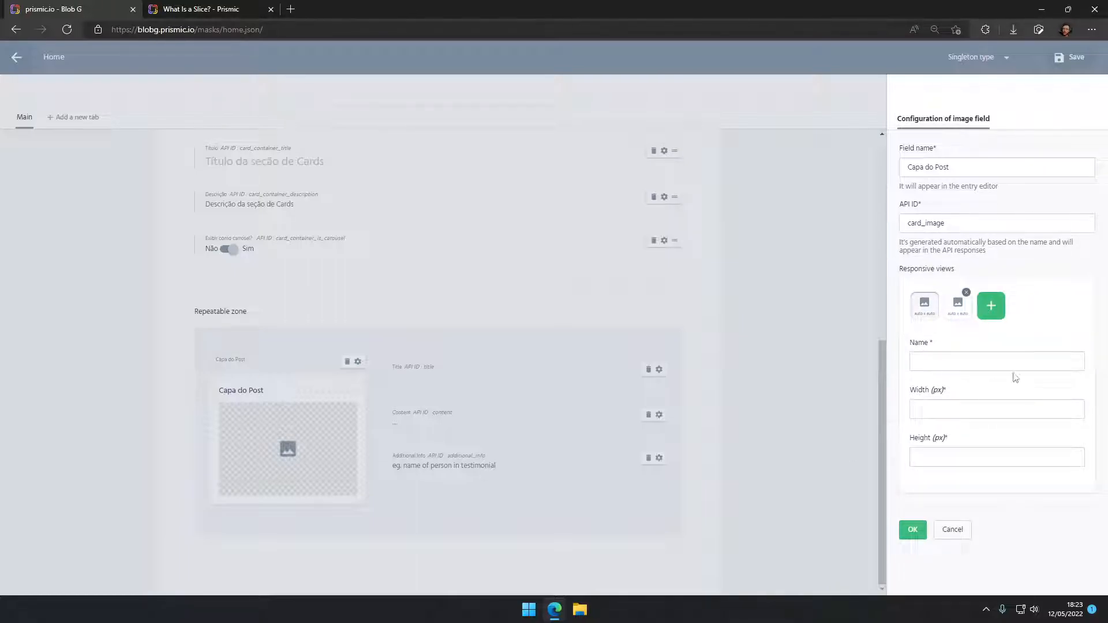
{"action": "left_click", "coordinate": [945, 365]}
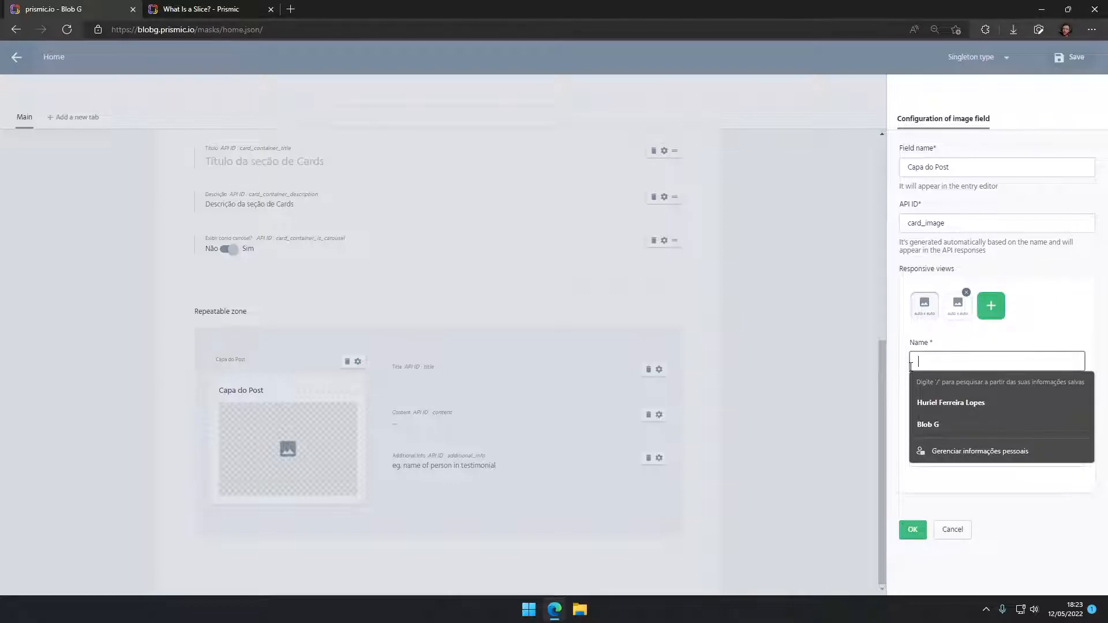
{"action": "type", "text": "recommended"}
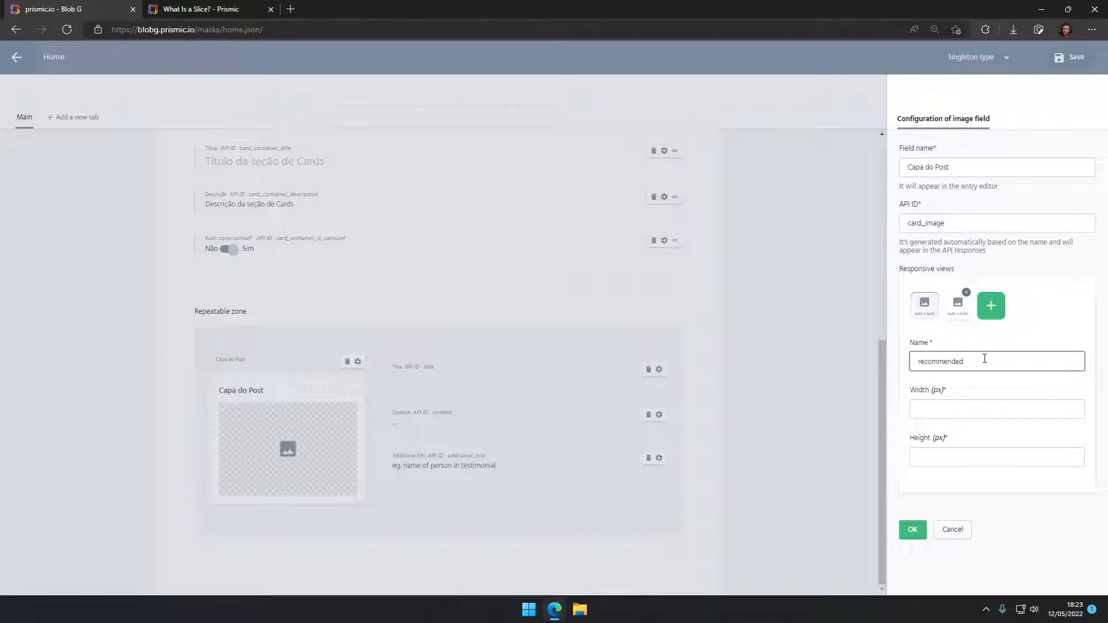
{"action": "left_click", "coordinate": [951, 411]}
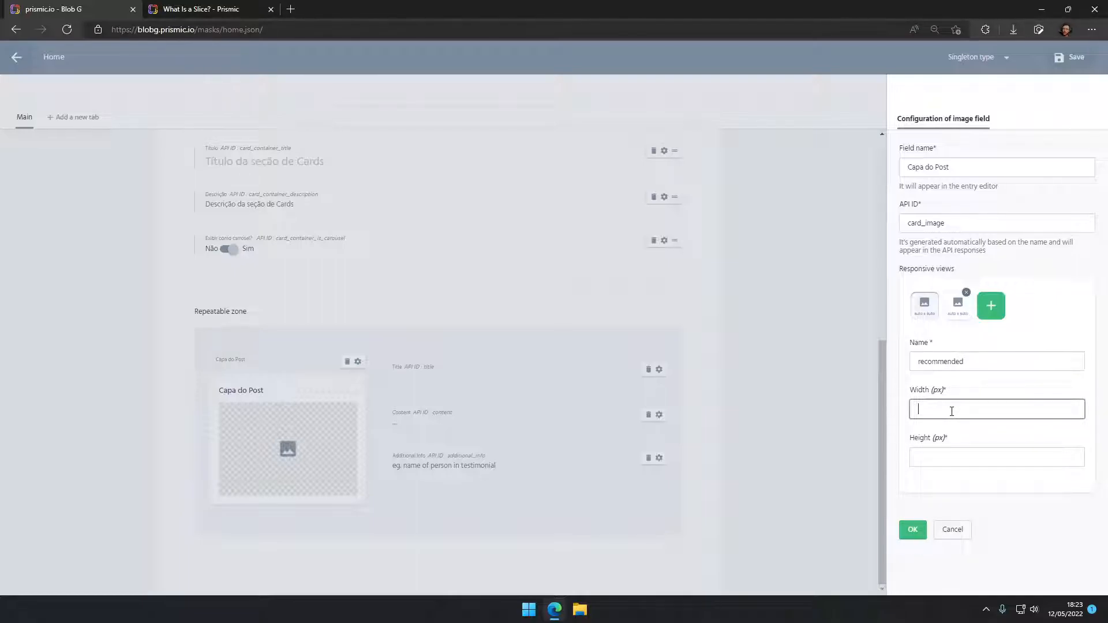
{"action": "type", "text": "450"}
{"action": "left_click", "coordinate": [931, 454]}
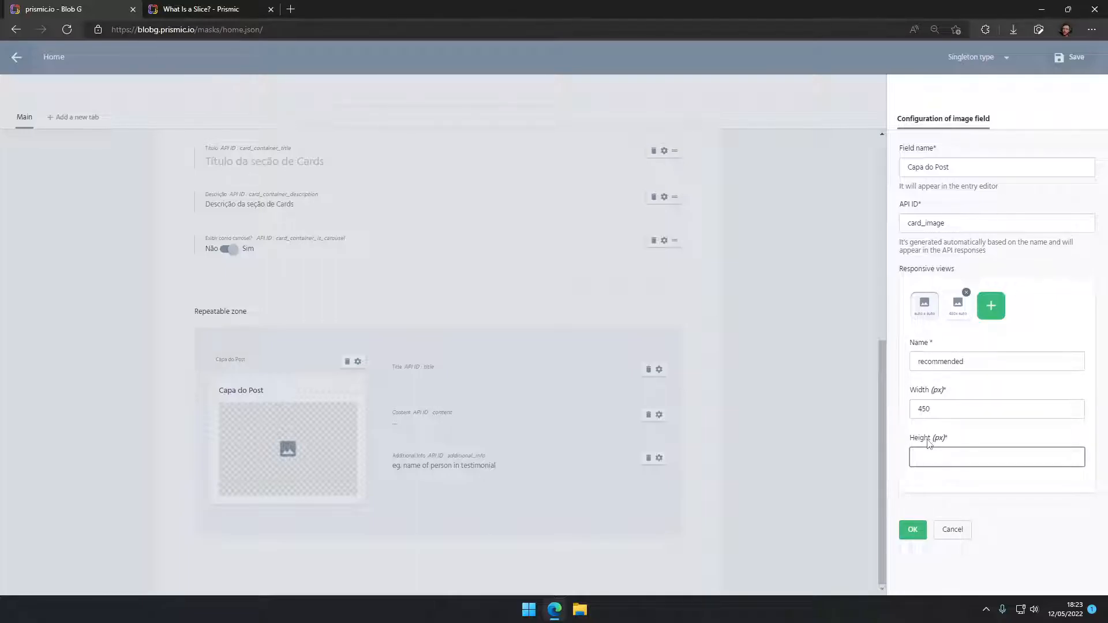
{"action": "type", "text": "220"}
{"action": "left_click", "coordinate": [930, 304]}
{"action": "left_click", "coordinate": [959, 315]}
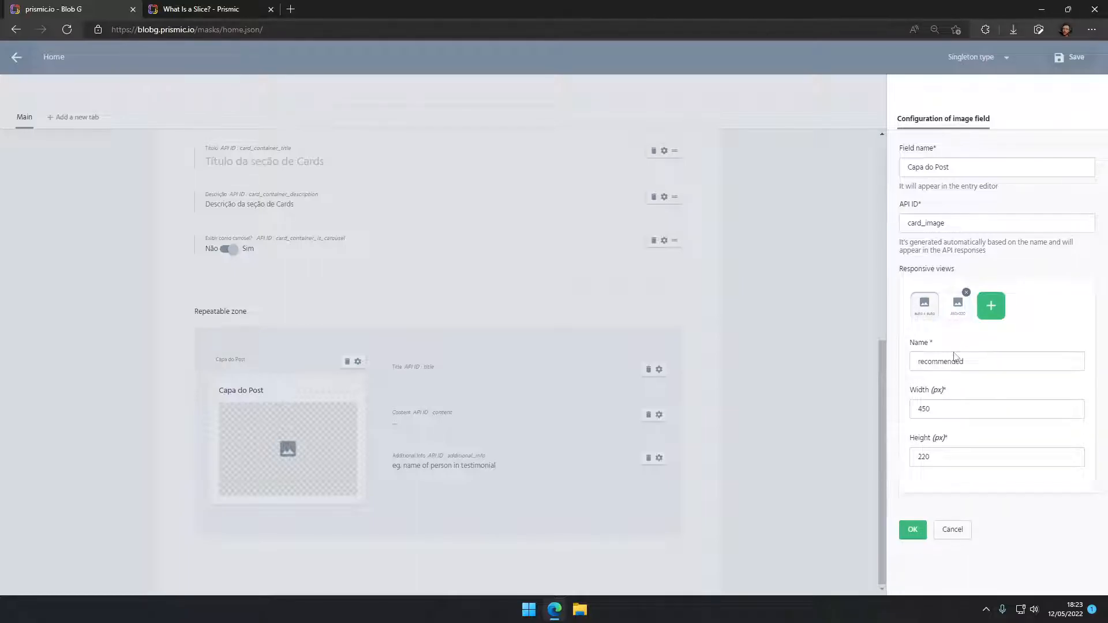
{"action": "double_click", "coordinate": [931, 362]}
{"action": "left_click", "coordinate": [957, 416]}
{"action": "left_click", "coordinate": [947, 459]}
{"action": "left_click", "coordinate": [913, 529]}
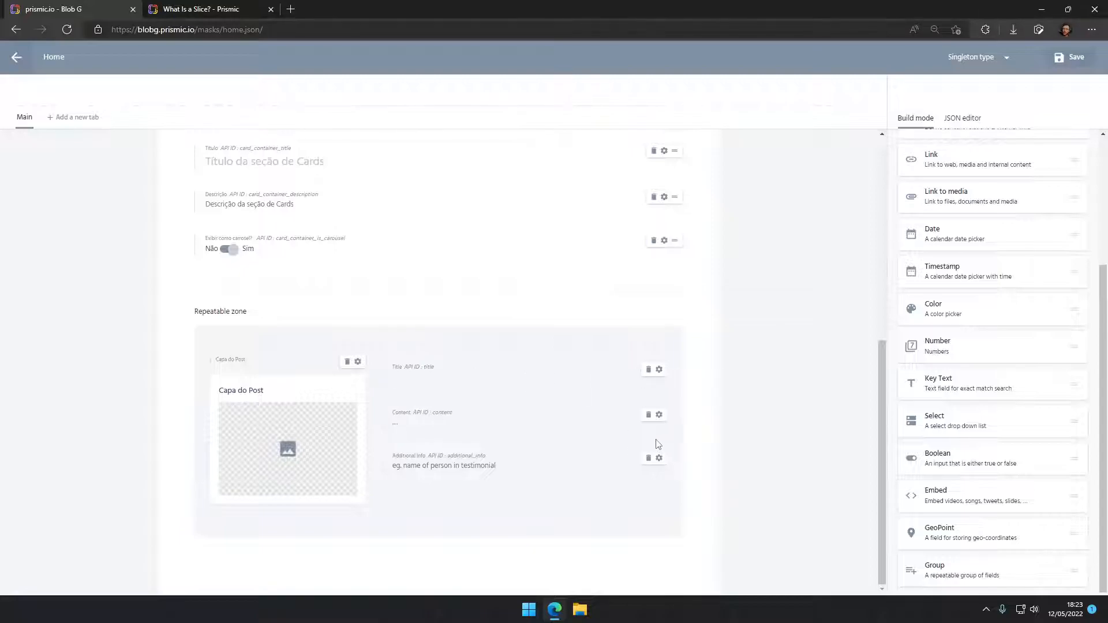
Delete the repeatable zone's Additional info field and rename its title field Título, with API ID card_title.
{"action": "left_click", "coordinate": [649, 457]}
{"action": "left_click", "coordinate": [659, 369]}
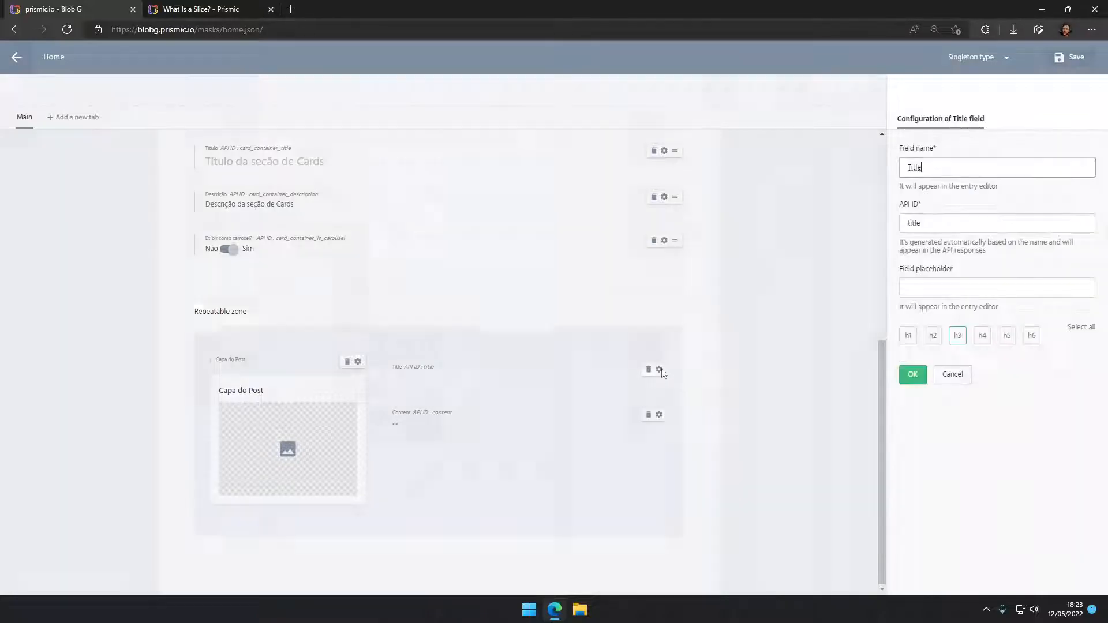
{"action": "key", "text": "ctrl+a"}
{"action": "type", "text": "Título"}
{"action": "left_click", "coordinate": [934, 218]}
{"action": "type", "text": "card_"}
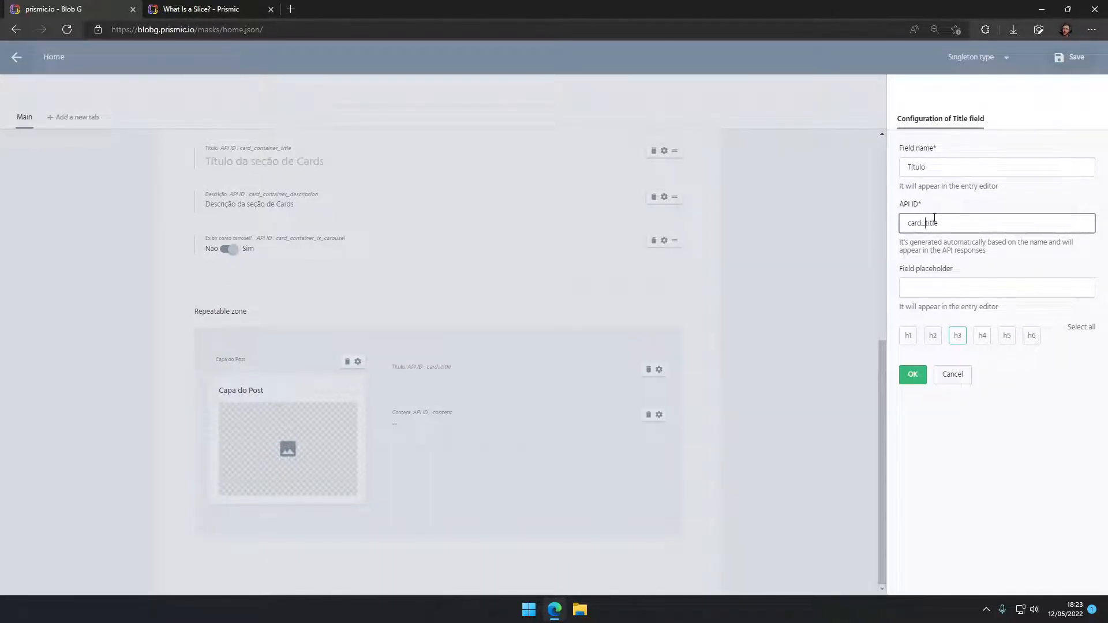
Set the card title's placeholder to "Título do Card (Título do Post)", allow only h5 and h6 headings, and confirm.
{"action": "left_click", "coordinate": [925, 286]}
{"action": "type", "text": "Título do Card ("}
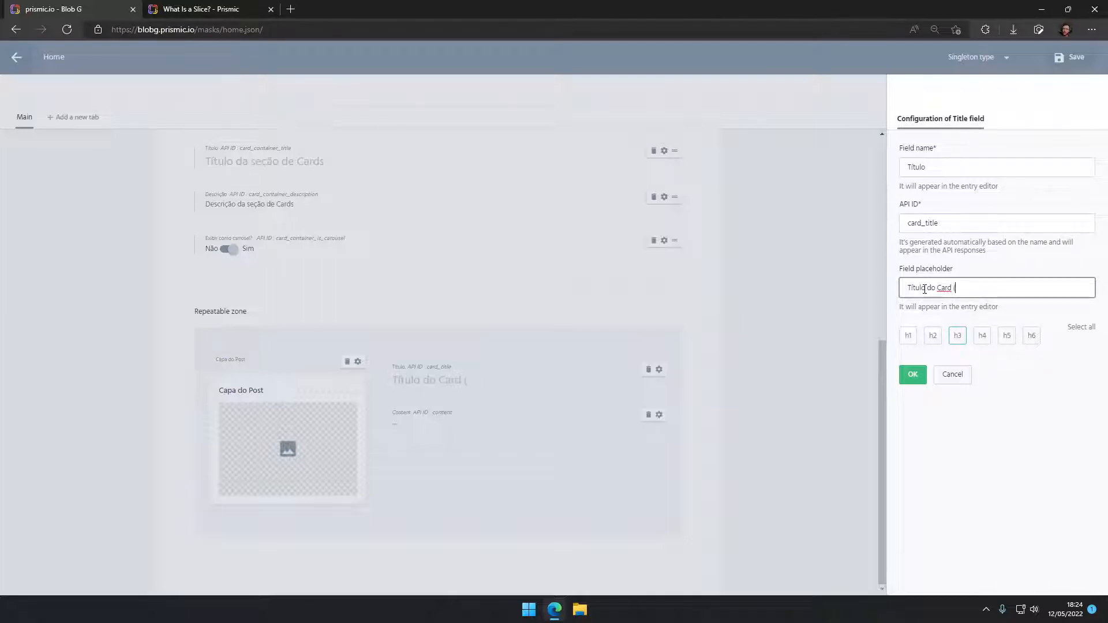
{"action": "type", "text": "Título do Post"}
{"action": "left_click", "coordinate": [958, 337]}
{"action": "left_click", "coordinate": [1007, 338]}
{"action": "left_click", "coordinate": [1033, 337]}
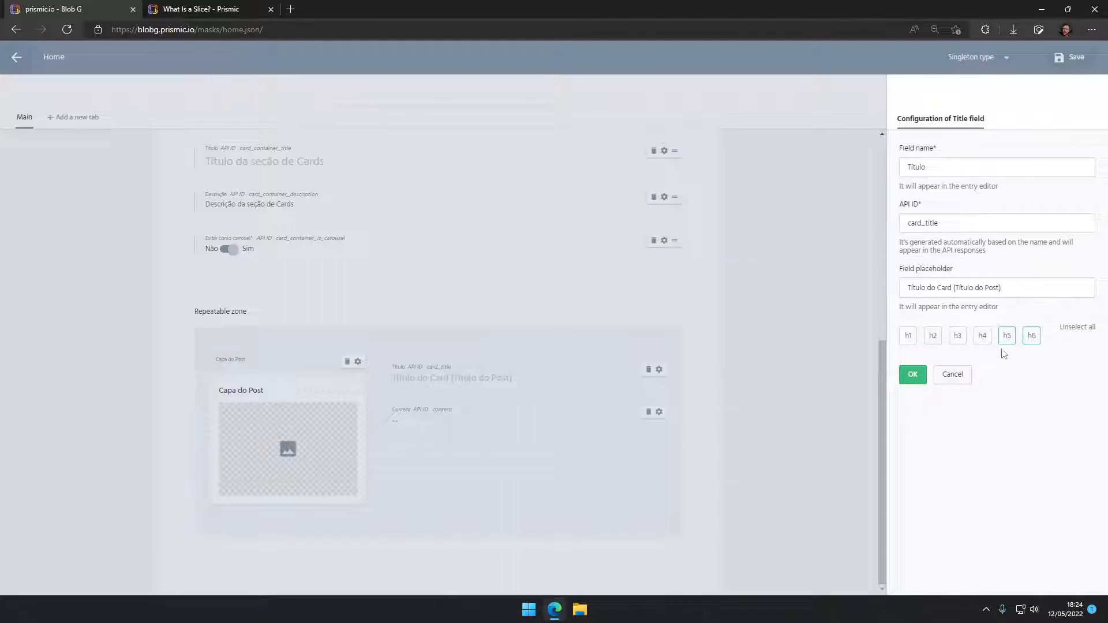
{"action": "left_click", "coordinate": [913, 374]}
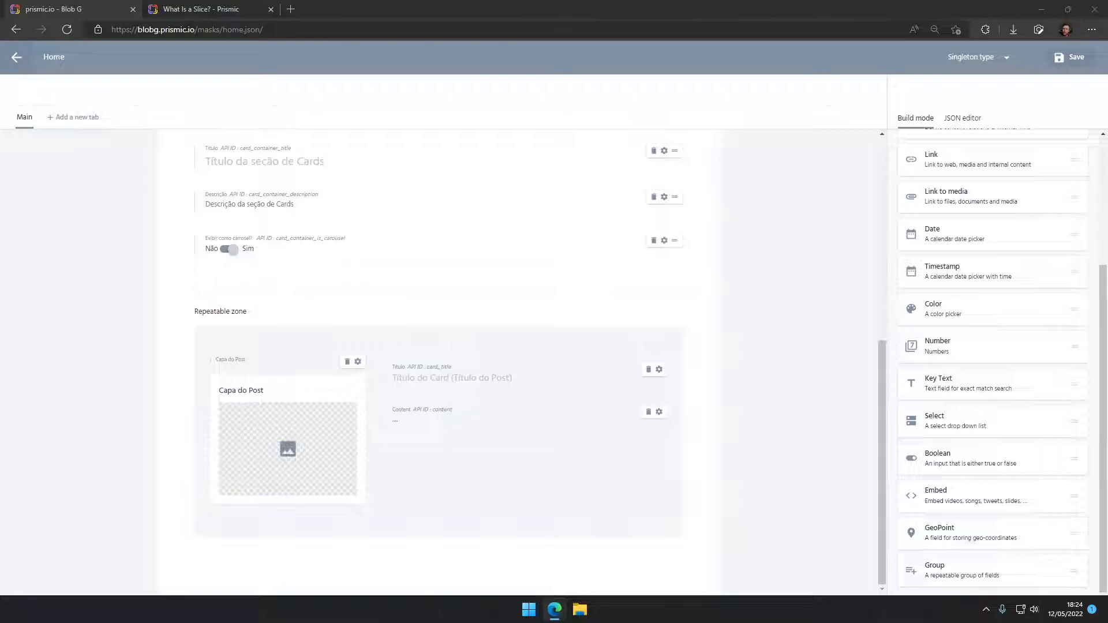
Rename the repeatable content field Conteúdo, with API ID card_content and placeholder "Conteúdo do Card (Resumo do Post)".
{"action": "left_click", "coordinate": [659, 411]}
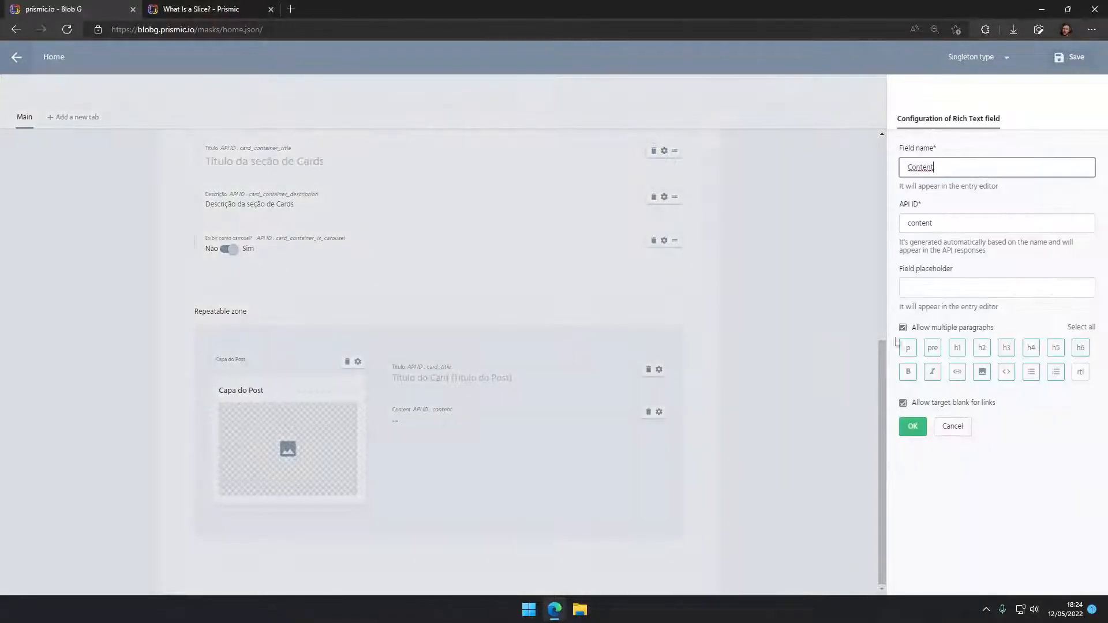
{"action": "key", "text": "ctrl+a"}
{"action": "type", "text": "Conteúdo"}
{"action": "left_click", "coordinate": [934, 223]}
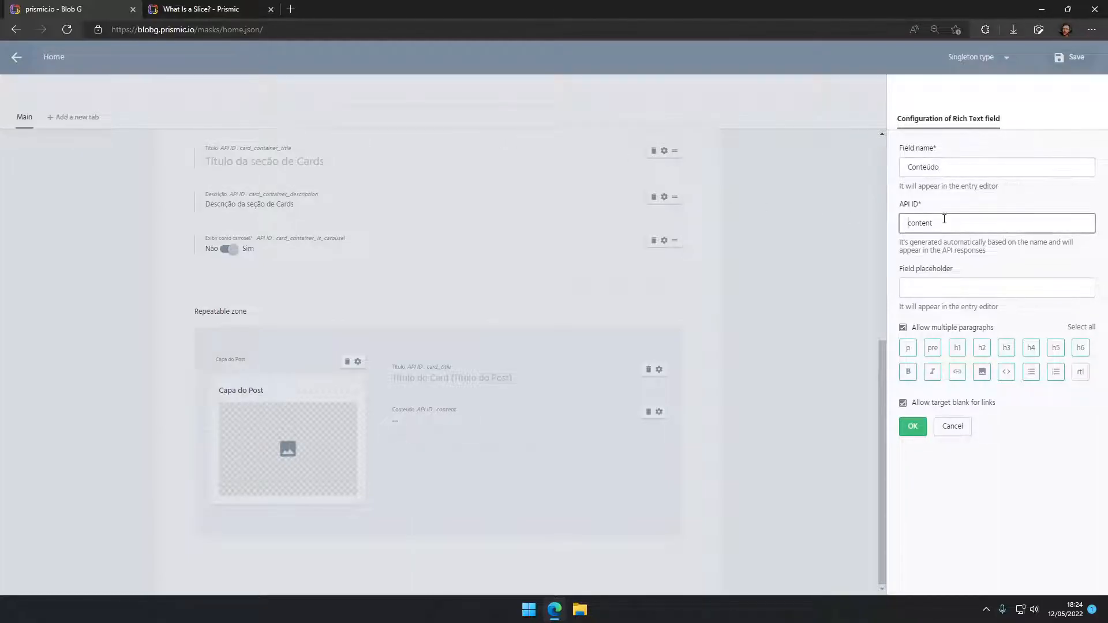
{"action": "key", "text": "Home"}
{"action": "type", "text": "card_"}
{"action": "left_click", "coordinate": [927, 281]}
{"action": "type", "text": "Cointe"}
{"action": "type", "text": "nteúdo do "}
{"action": "type", "text": "Card (Resumo do Pos"}
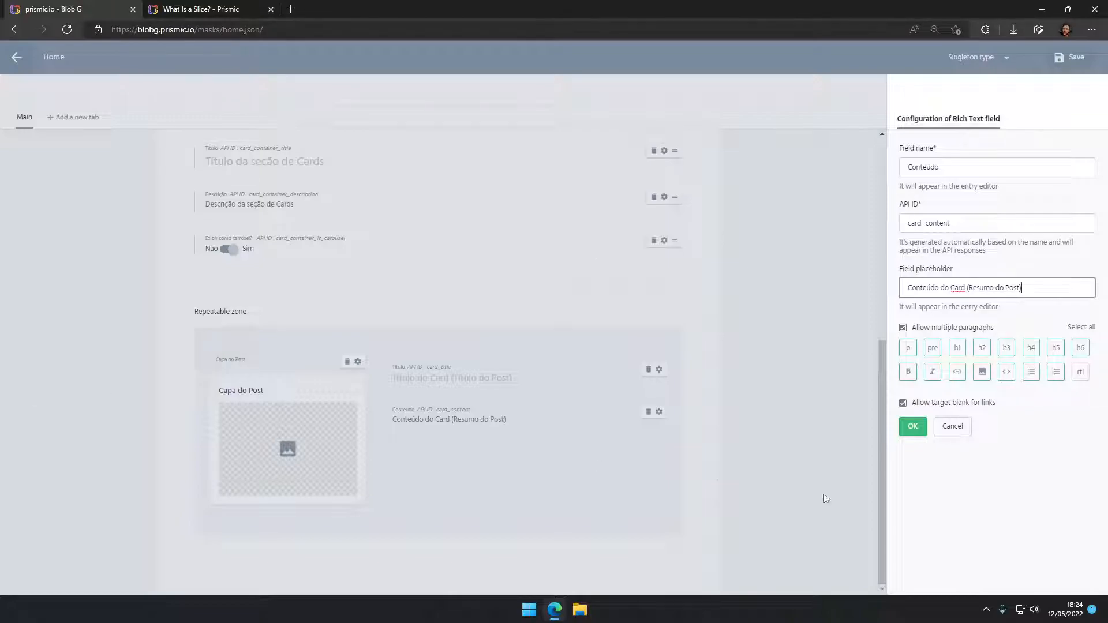
Disallow preformatted text, headings h1 to h6, italic, images and embeds in the Conteúdo field, and confirm its configuration.
{"action": "left_click", "coordinate": [933, 348]}
{"action": "left_click", "coordinate": [957, 348]}
{"action": "left_click", "coordinate": [983, 350]}
{"action": "left_click", "coordinate": [1007, 350]}
{"action": "left_click", "coordinate": [1032, 350]}
{"action": "left_click", "coordinate": [1056, 350]}
{"action": "left_click", "coordinate": [1072, 353]}
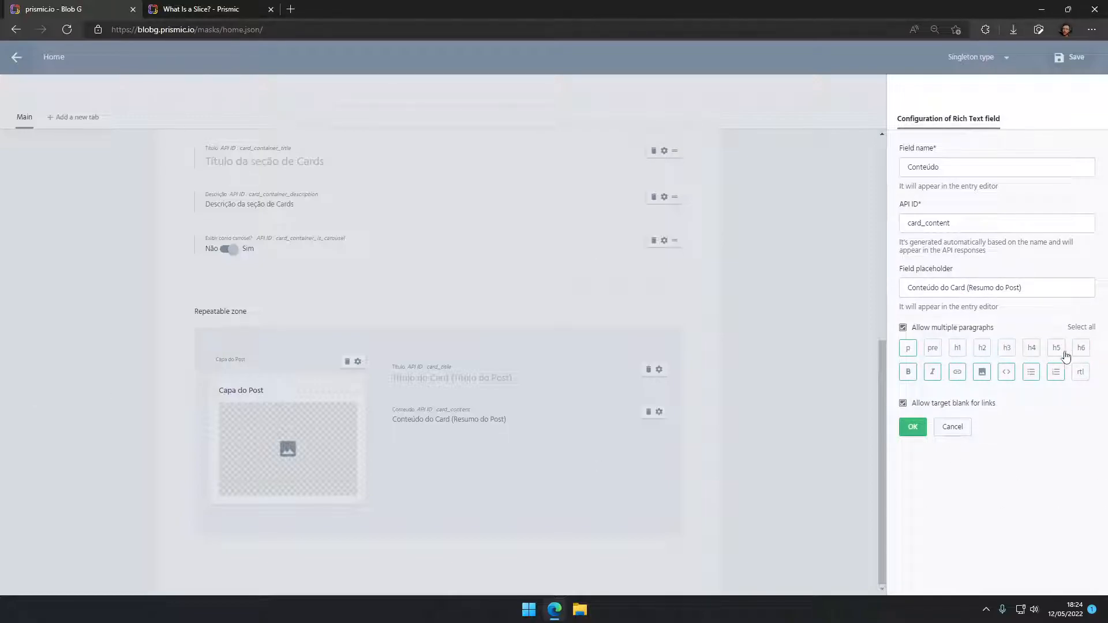
{"action": "left_click", "coordinate": [932, 374]}
{"action": "left_click", "coordinate": [981, 379]}
{"action": "left_click", "coordinate": [1014, 376]}
{"action": "left_click", "coordinate": [913, 428]}
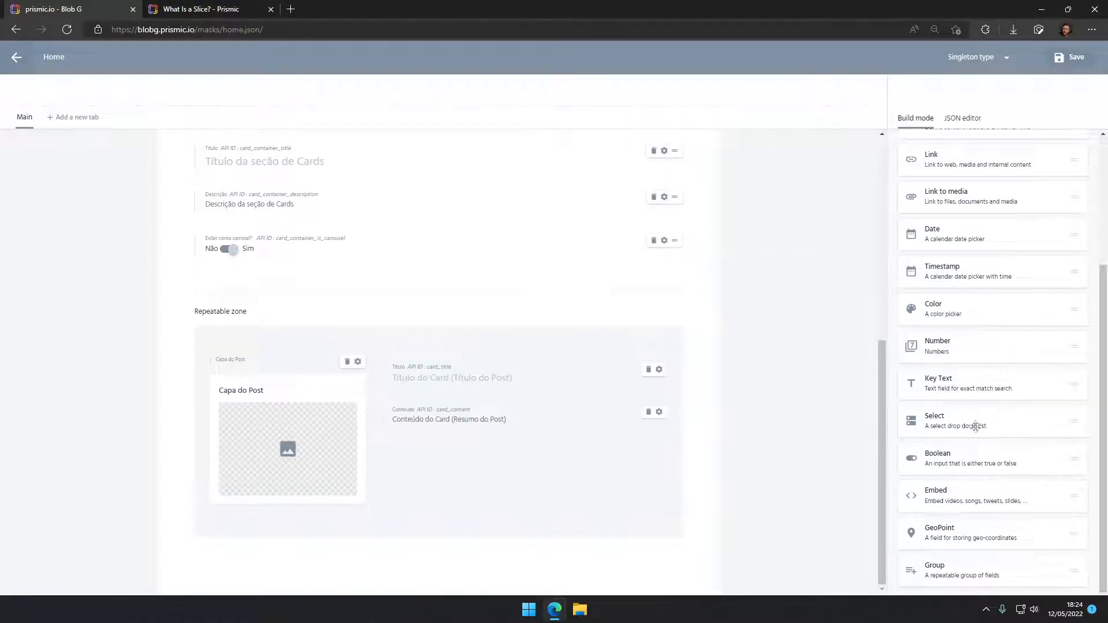
Add a Date field above Título in the repeatable zone, named "Data de Publicação" with API ID card_publish_date.
{"action": "left_click_drag", "start_coordinate": [975, 238], "coordinate": [524, 357]}
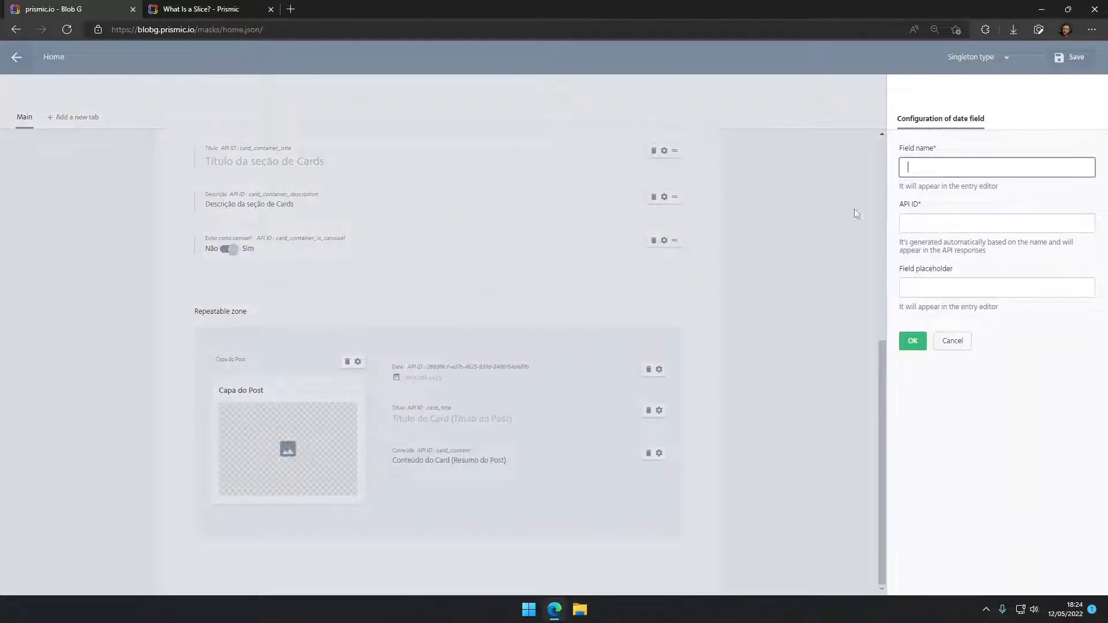
{"action": "type", "text": "Data de Publicac"}
{"action": "type", "text": "ão"}
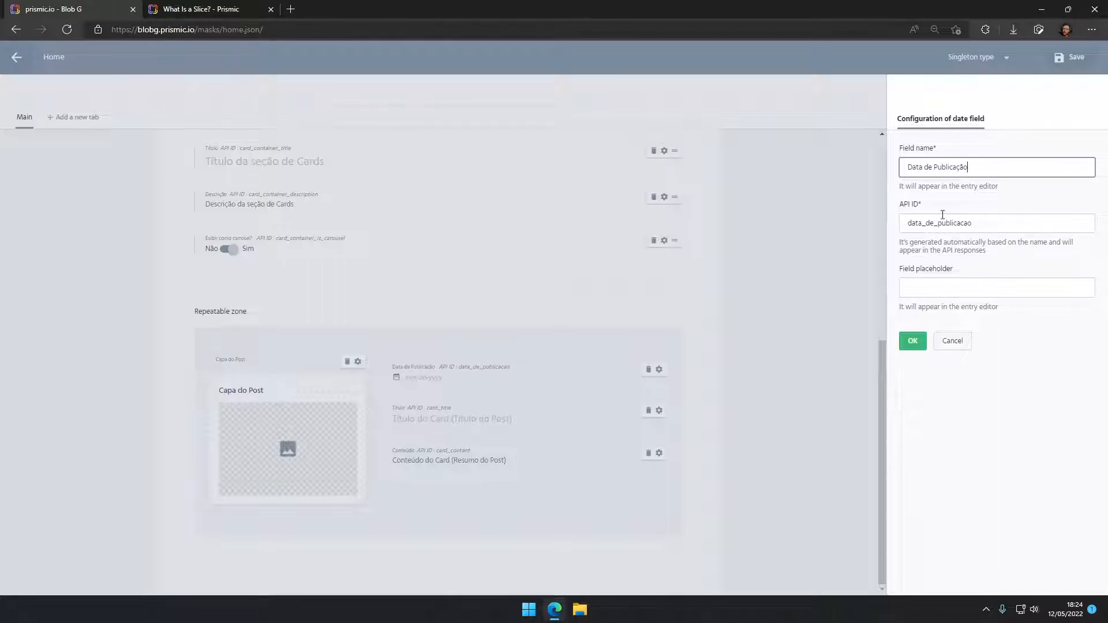
{"action": "double_click", "coordinate": [995, 224]}
{"action": "type", "text": "card_publish_date"}
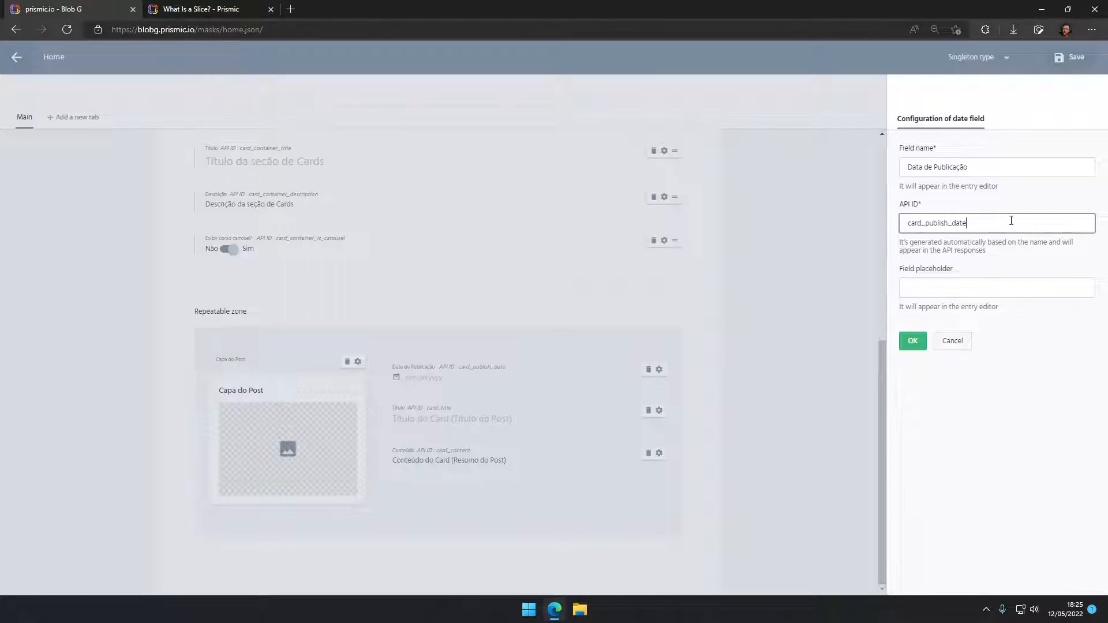
Set the date field's placeholder to "Data de publicação do Post" and confirm its configuration.
{"action": "left_click_drag", "start_coordinate": [907, 222], "coordinate": [992, 223]}
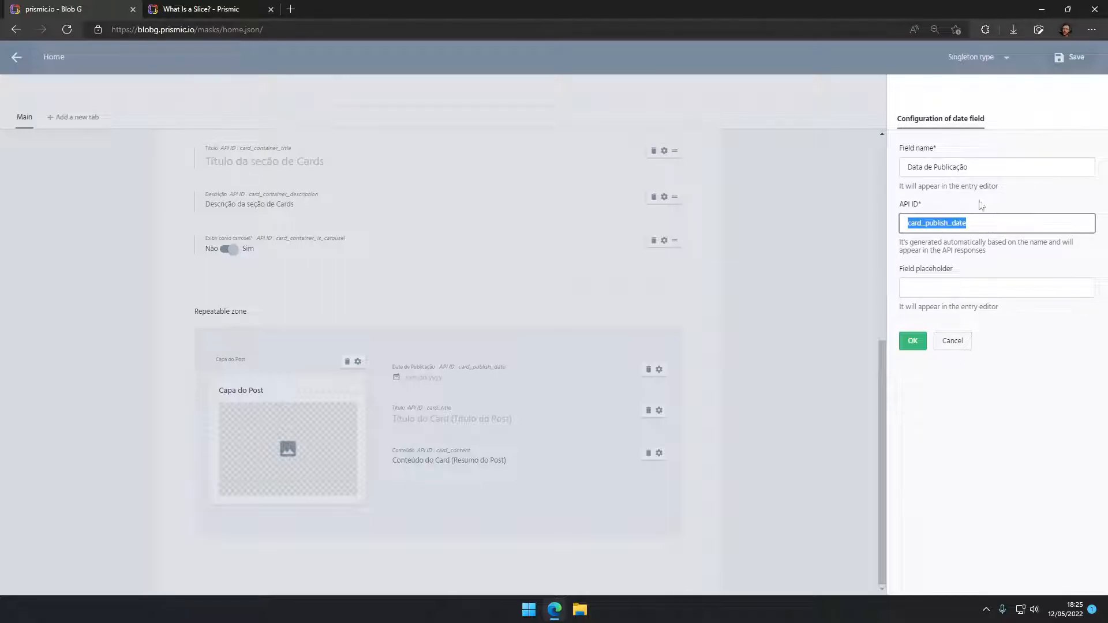
{"action": "left_click", "coordinate": [922, 294]}
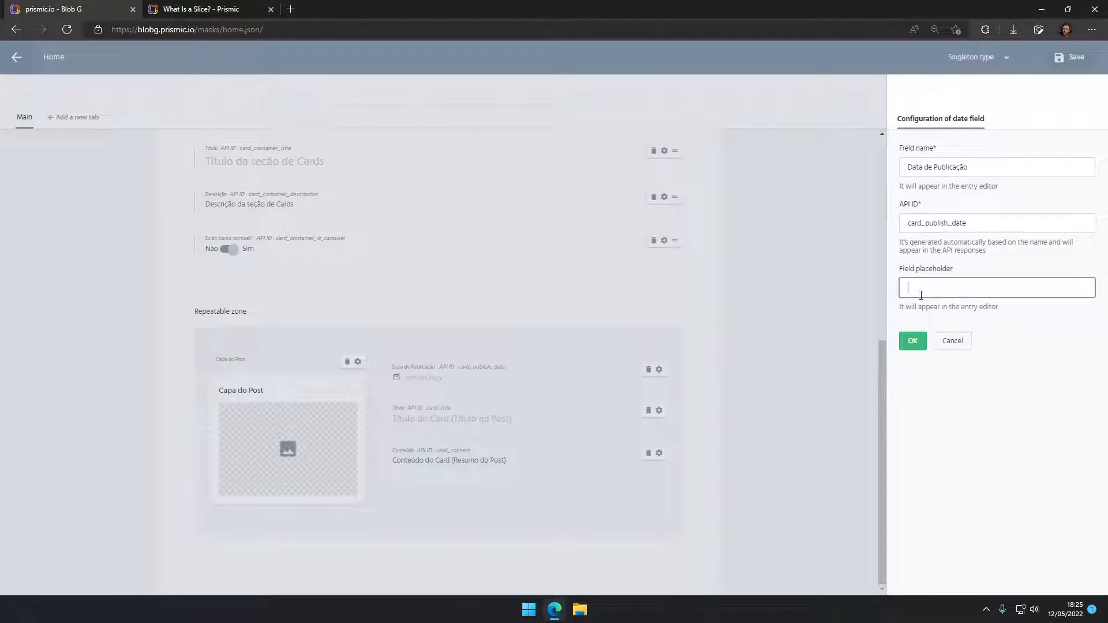
{"action": "type", "text": "Conteúdo"}
{"action": "key", "text": "ctrl+a"}
{"action": "key", "text": "BackSpace"}
{"action": "type", "text": "Data de p"}
{"action": "double_click", "coordinate": [995, 225]}
{"action": "left_click", "coordinate": [1011, 321]}
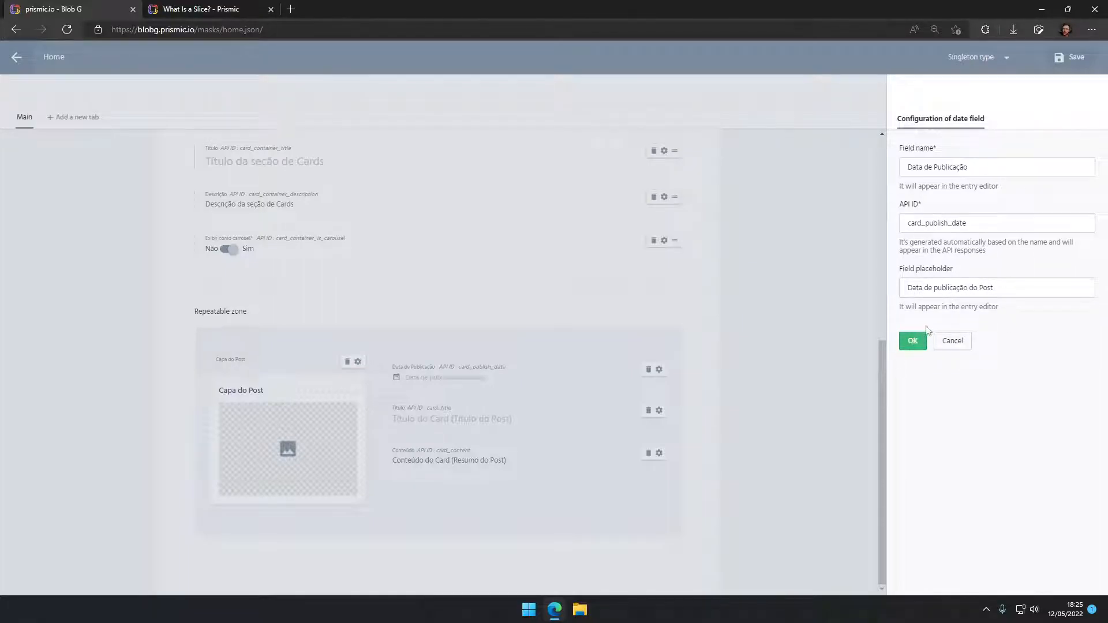
{"action": "triple_click", "coordinate": [909, 292]}
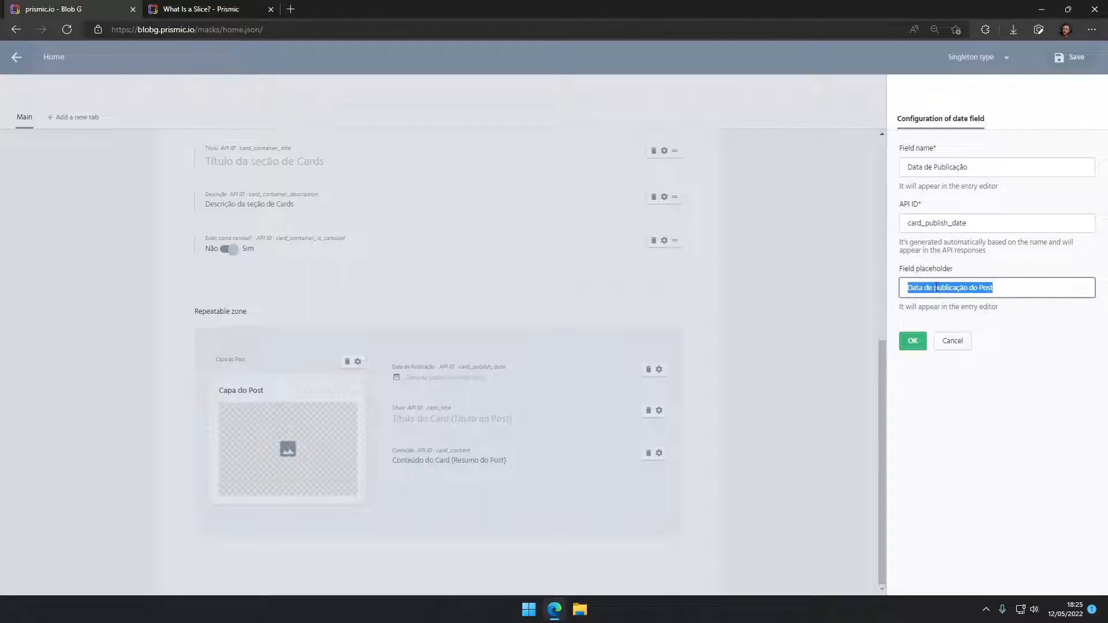
{"action": "left_click", "coordinate": [908, 342]}
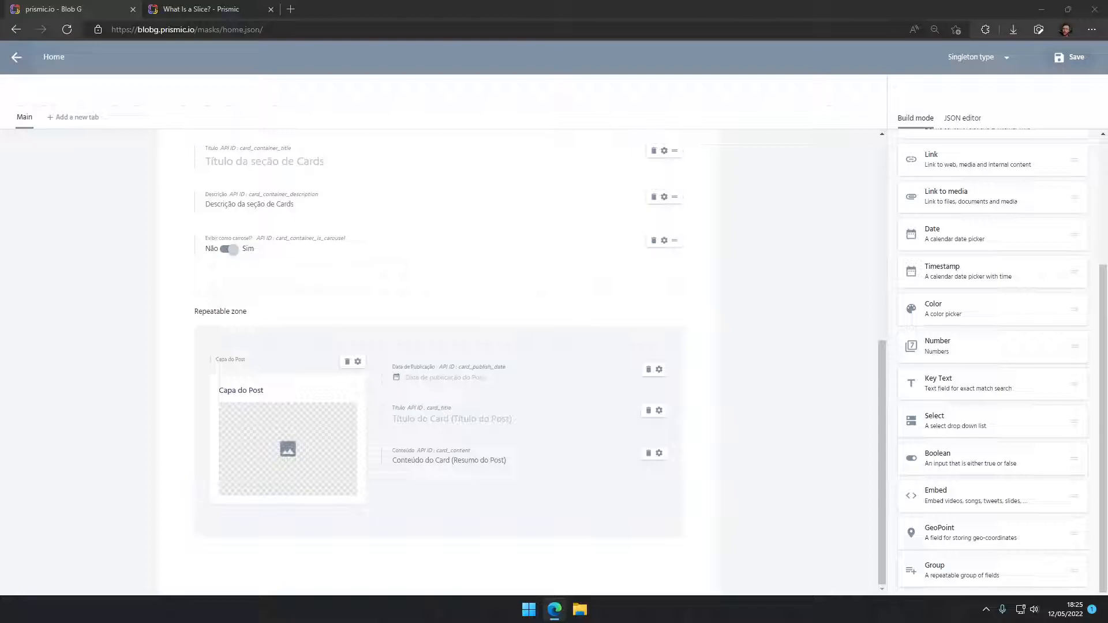
Start a new slice named "Cards Horizontais" with the description "Cards horizontais com uma prévia dos posts do blog".
{"action": "scroll", "coordinate": [393, 321], "scroll_direction": "up", "scroll_amount": 6}
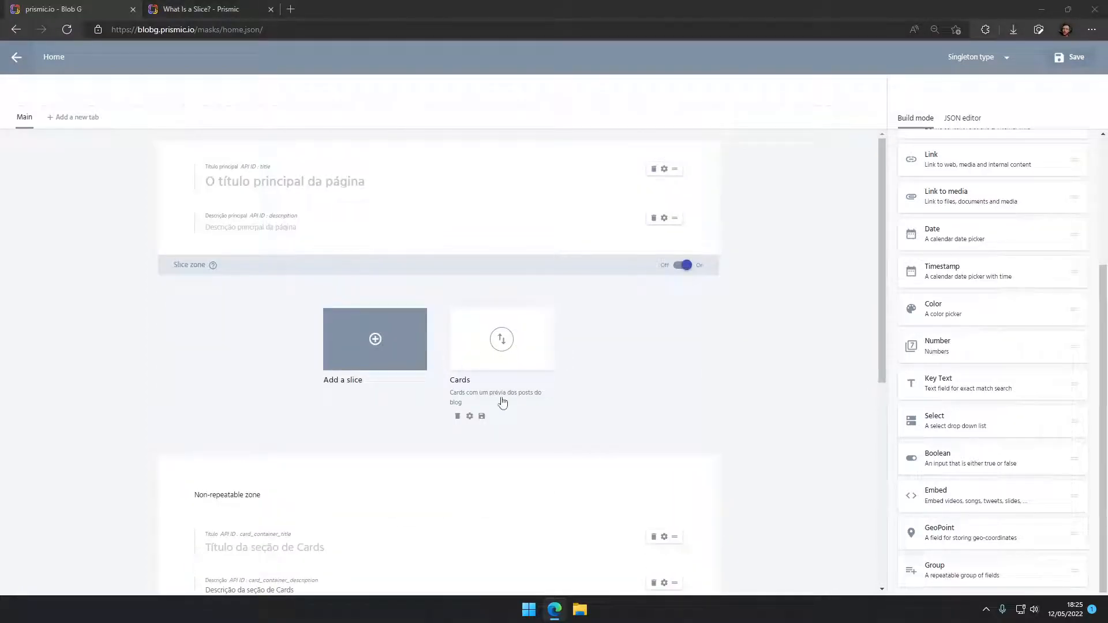
{"action": "left_click", "coordinate": [394, 349]}
{"action": "left_click", "coordinate": [462, 99]}
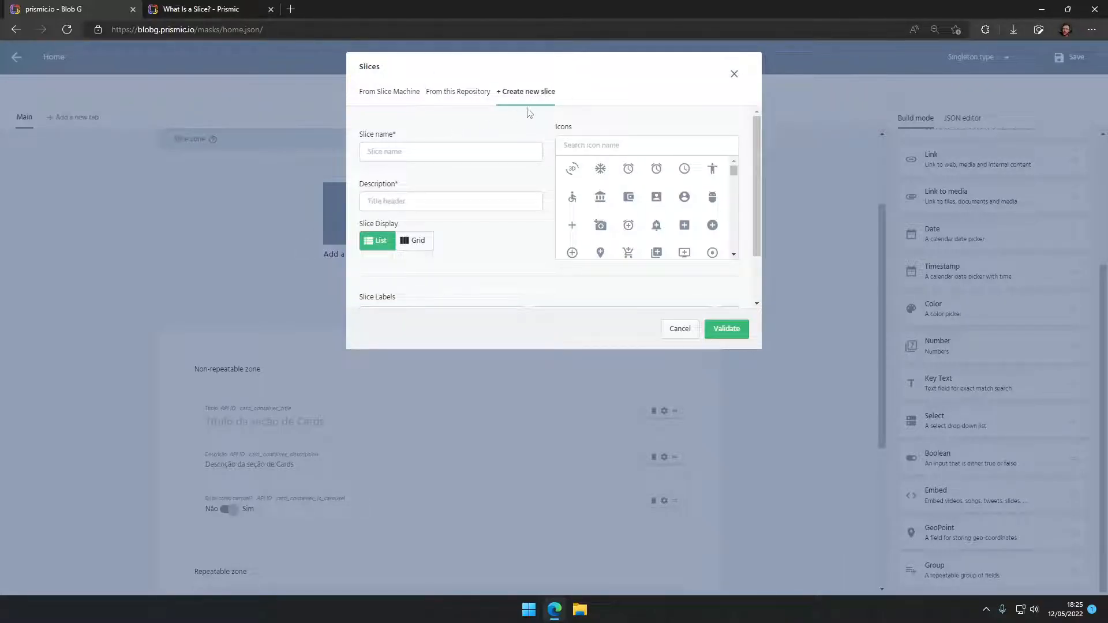
{"action": "left_click", "coordinate": [482, 153]}
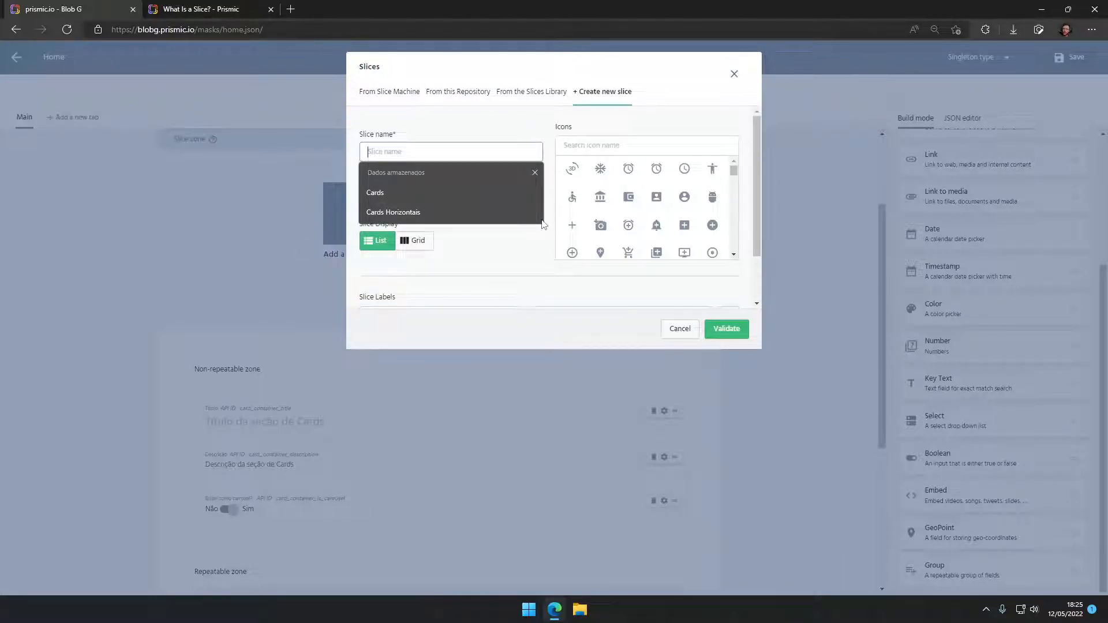
{"action": "type", "text": "Cards Horizontais"}
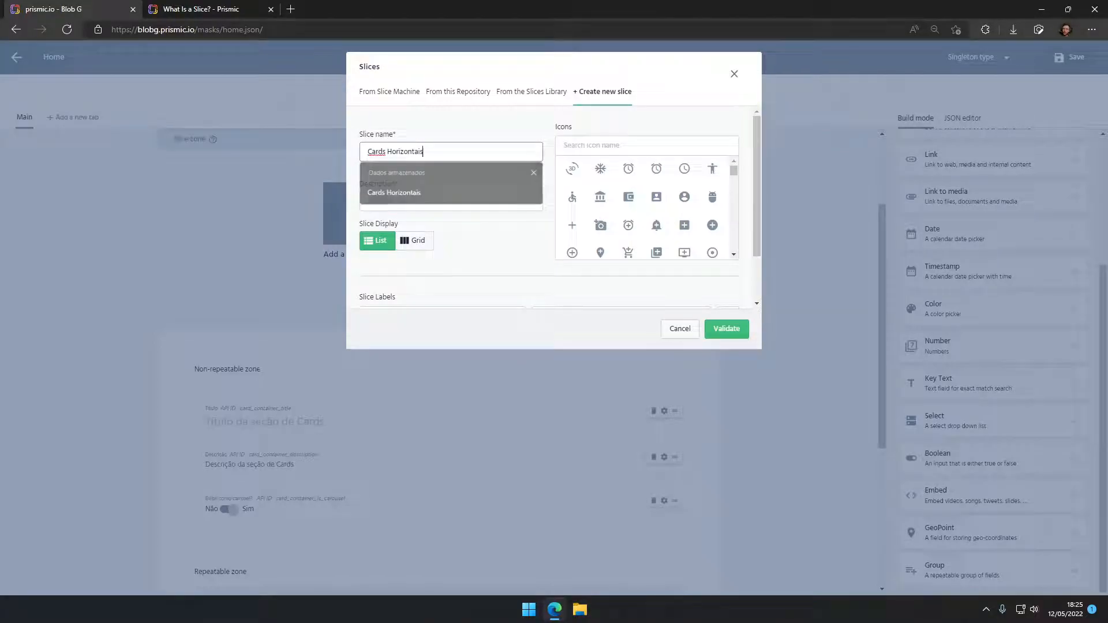
{"action": "key", "text": "Escape"}
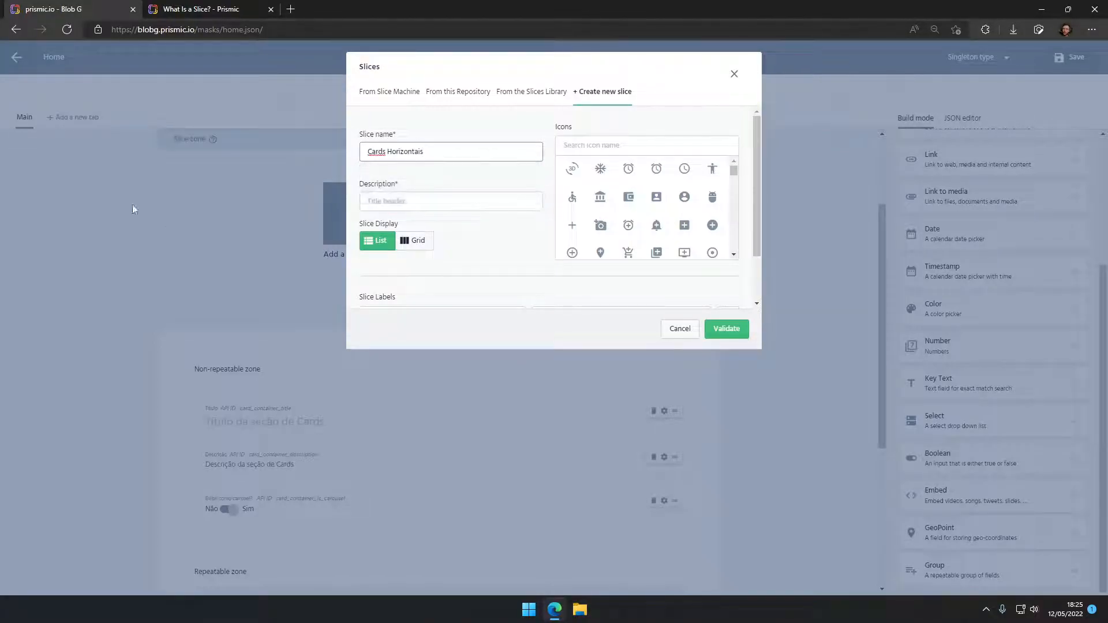
{"action": "left_click", "coordinate": [403, 199]}
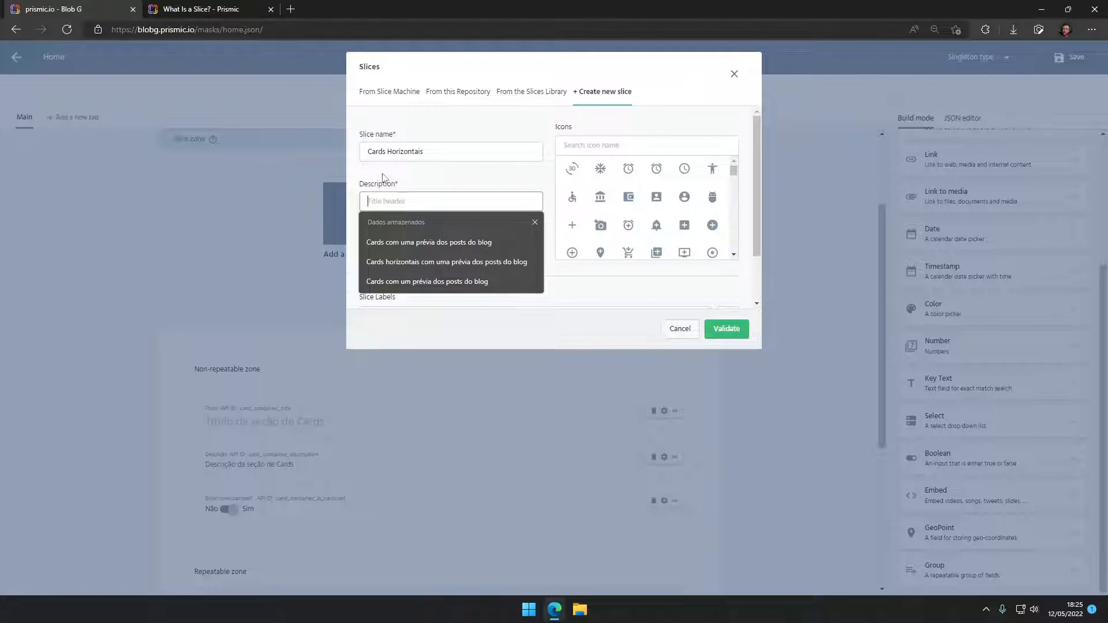
{"action": "type", "text": "Cards horizontais"}
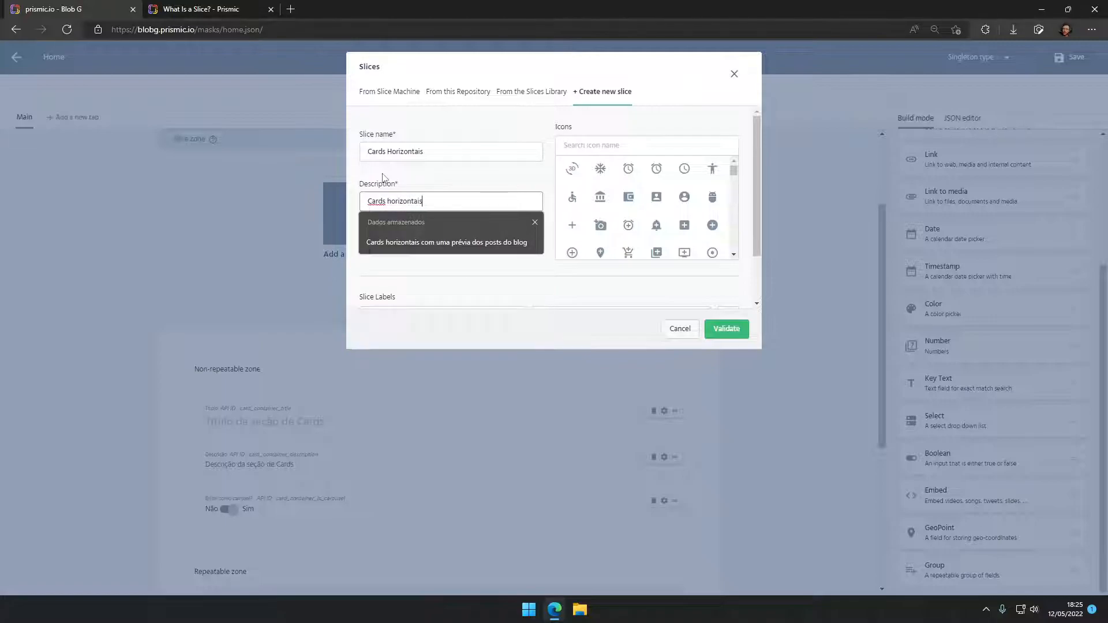
{"action": "key", "text": "Down"}
{"action": "key", "text": "Return"}
{"action": "left_click_drag", "start_coordinate": [490, 200], "coordinate": [569, 203]}
{"action": "left_click", "coordinate": [493, 230]}
Choose the icon with two opposite horizontal arrows for the new slice and validate its creation.
{"action": "scroll", "coordinate": [609, 175], "scroll_direction": "down", "scroll_amount": 10}
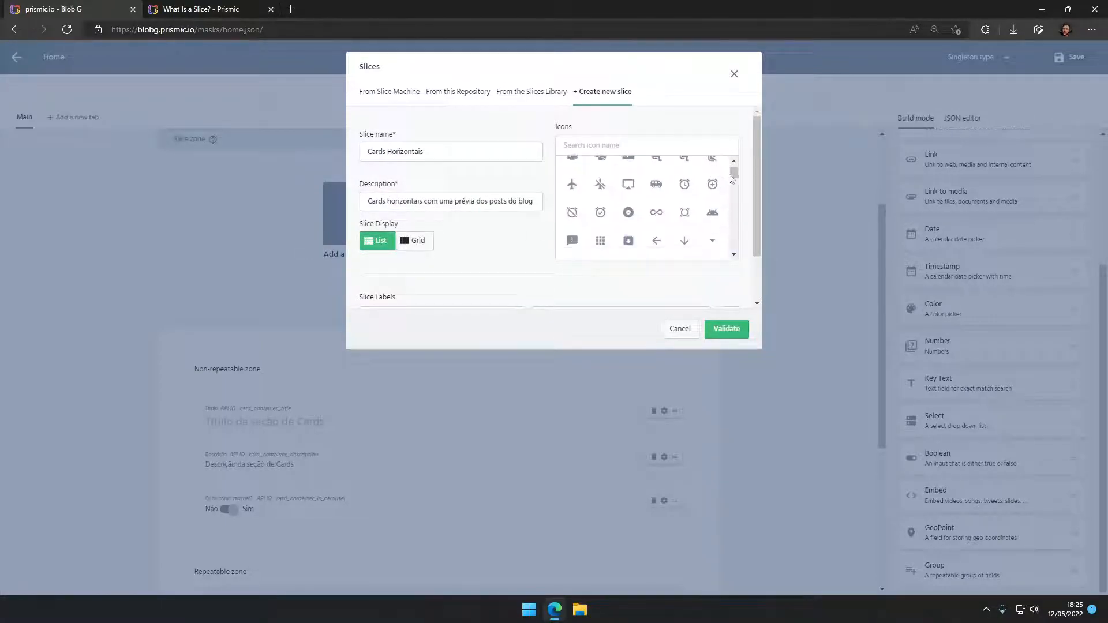
{"action": "scroll", "coordinate": [618, 230], "scroll_direction": "down", "scroll_amount": 10}
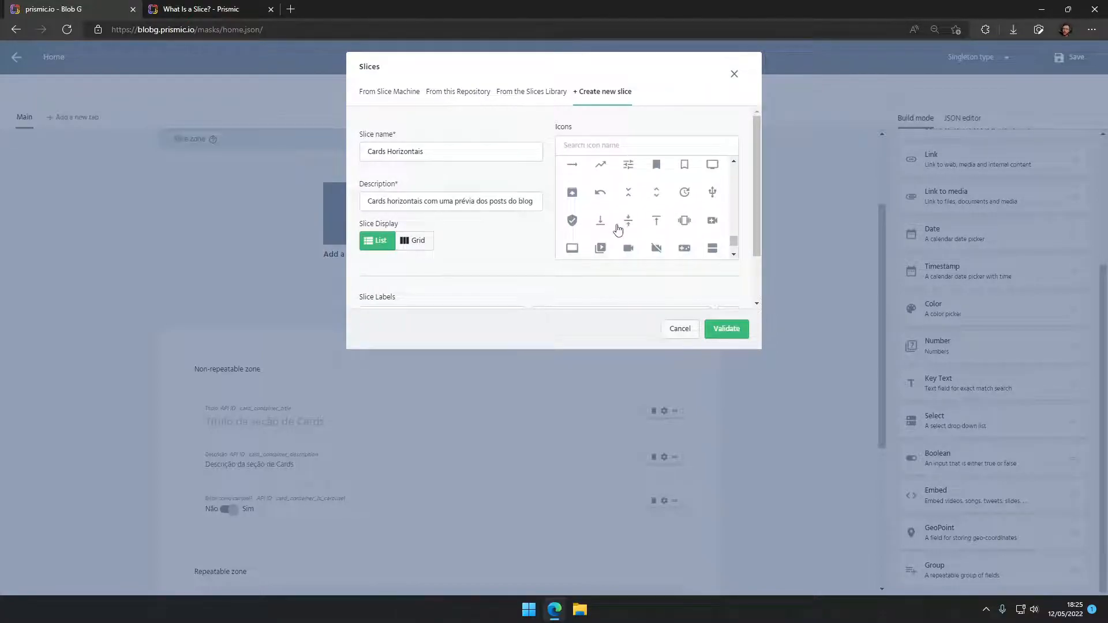
{"action": "scroll", "coordinate": [617, 228], "scroll_direction": "down", "scroll_amount": 10}
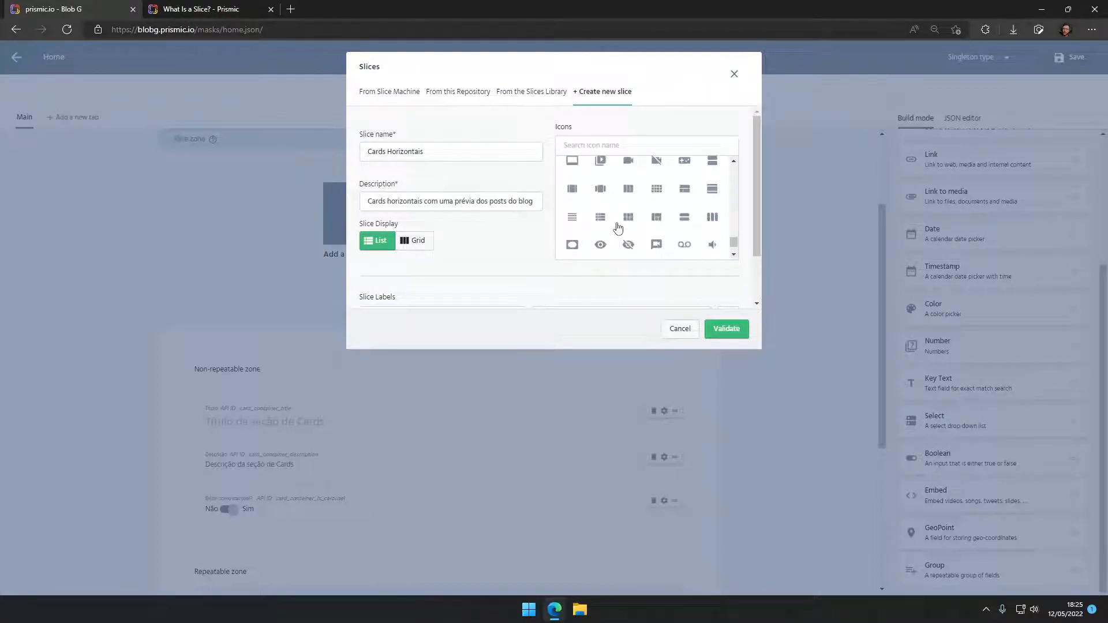
{"action": "scroll", "coordinate": [602, 217], "scroll_direction": "up", "scroll_amount": 3}
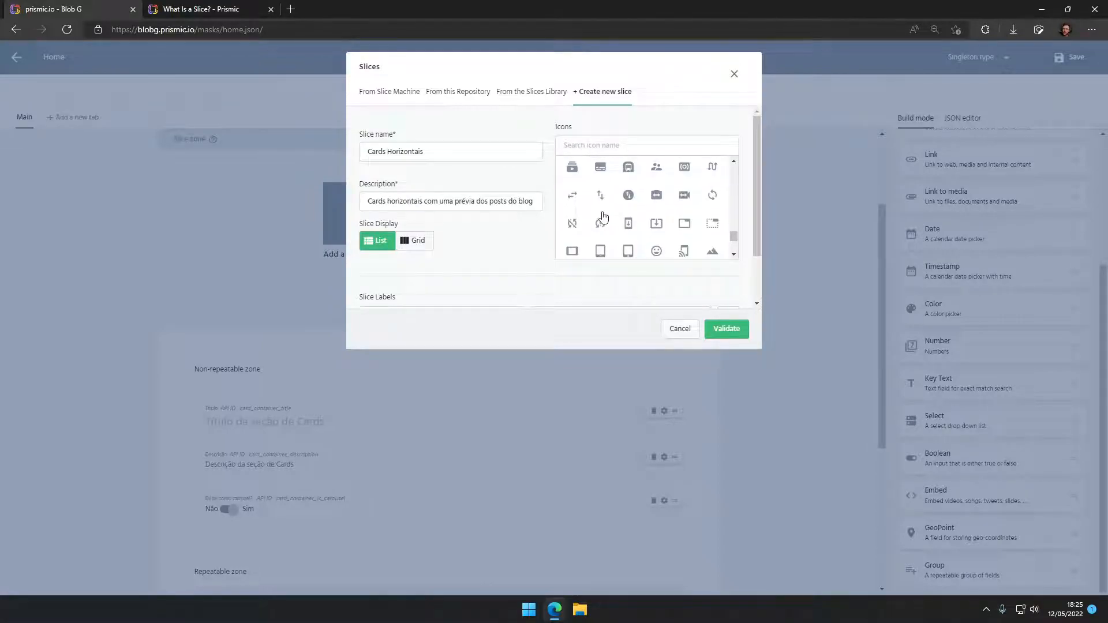
{"action": "left_click", "coordinate": [573, 198]}
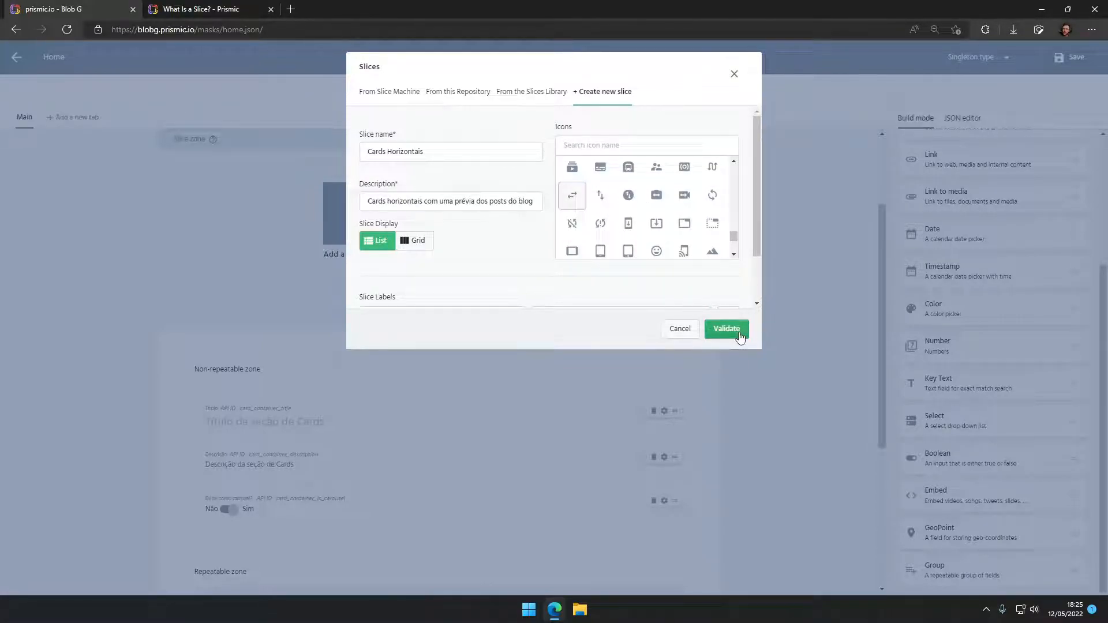
{"action": "left_click", "coordinate": [718, 330]}
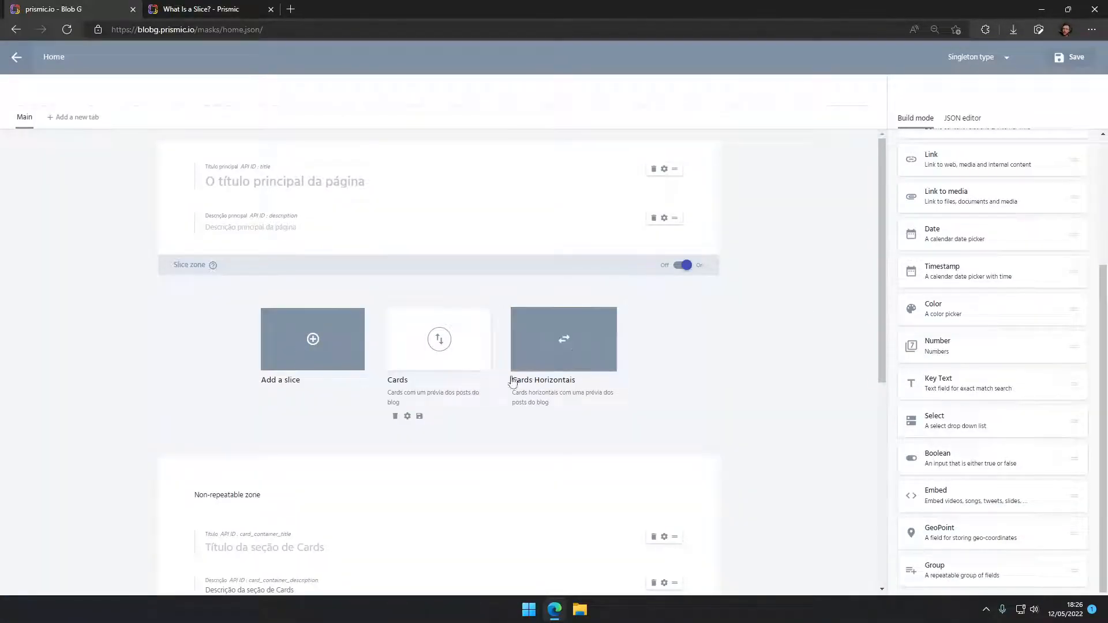
Add a Title field to the non-repeatable zone of the Cards Horizontais slice, named Título with API ID horizontal_card_container_title.
{"action": "scroll", "coordinate": [421, 387], "scroll_direction": "down", "scroll_amount": 6}
{"action": "scroll", "coordinate": [556, 237], "scroll_direction": "up", "scroll_amount": 5}
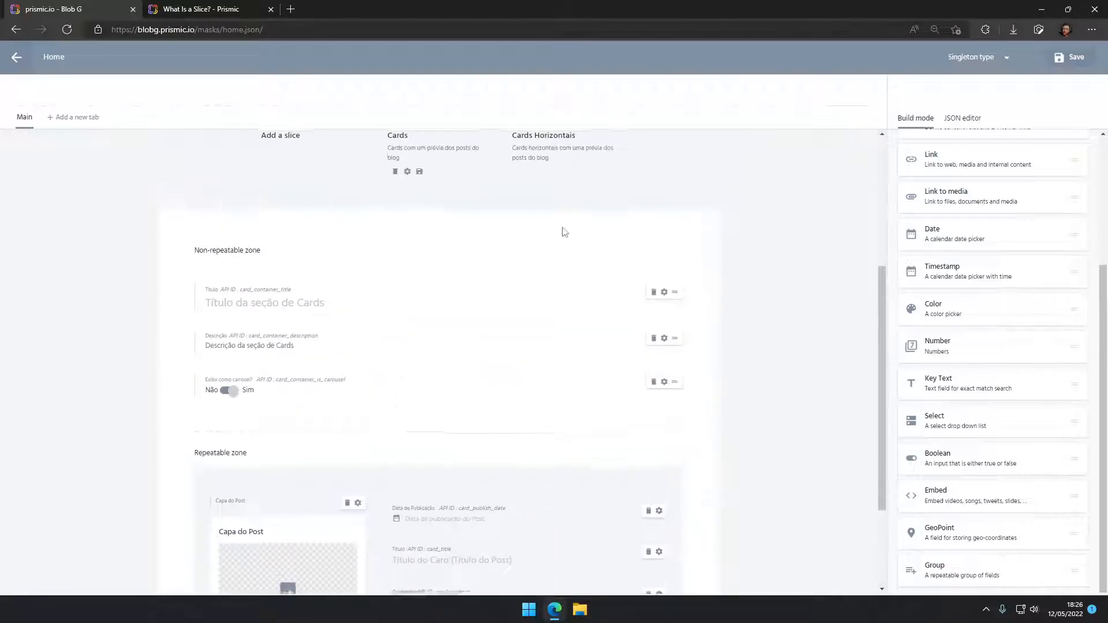
{"action": "left_click", "coordinate": [565, 335]}
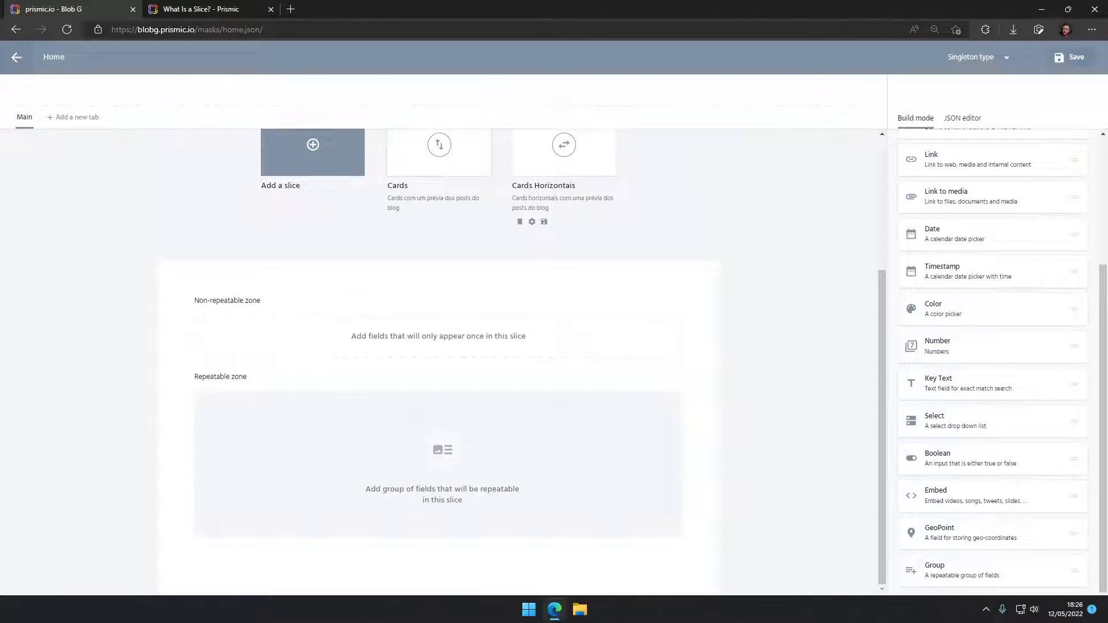
{"action": "scroll", "coordinate": [993, 289], "scroll_direction": "up", "scroll_amount": 3}
{"action": "left_click_drag", "start_coordinate": [997, 198], "coordinate": [479, 321]}
{"action": "left_click", "coordinate": [957, 162]}
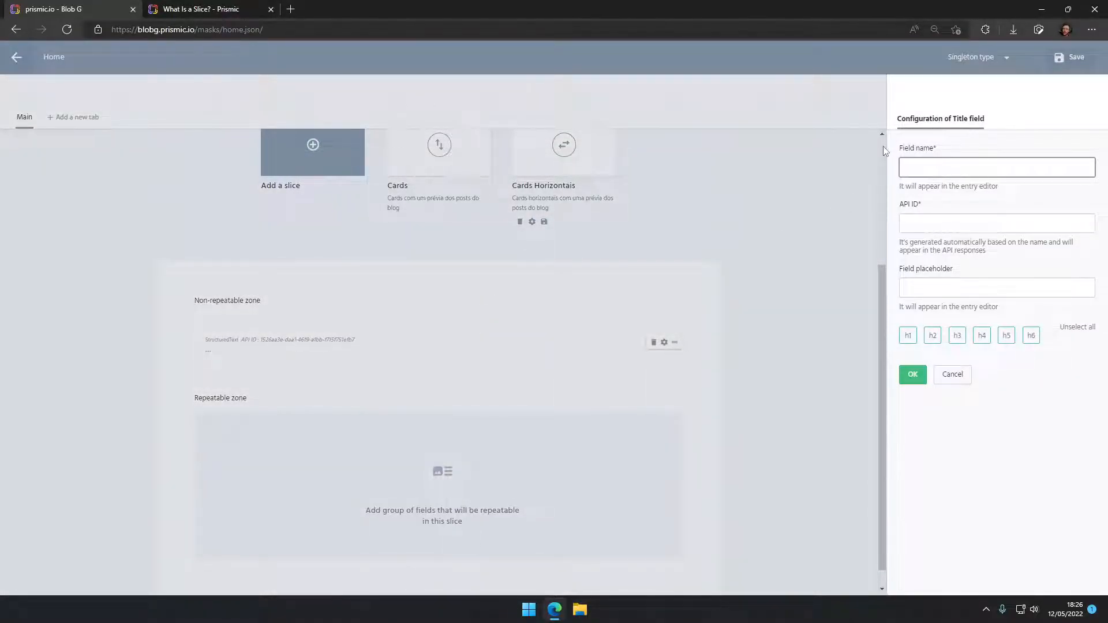
{"action": "type", "text": "Título"}
{"action": "key", "text": "Tab"}
{"action": "type", "text": "ca"}
{"action": "type", "text": "rizonta"}
{"action": "type", "text": "l_card_container"}
Set the Título field's placeholder to "Título da seção de Cards Horizontais", disallow h1 and h2 headings, and confirm.
{"action": "key", "text": "Tab"}
{"action": "type", "text": "Título da se"}
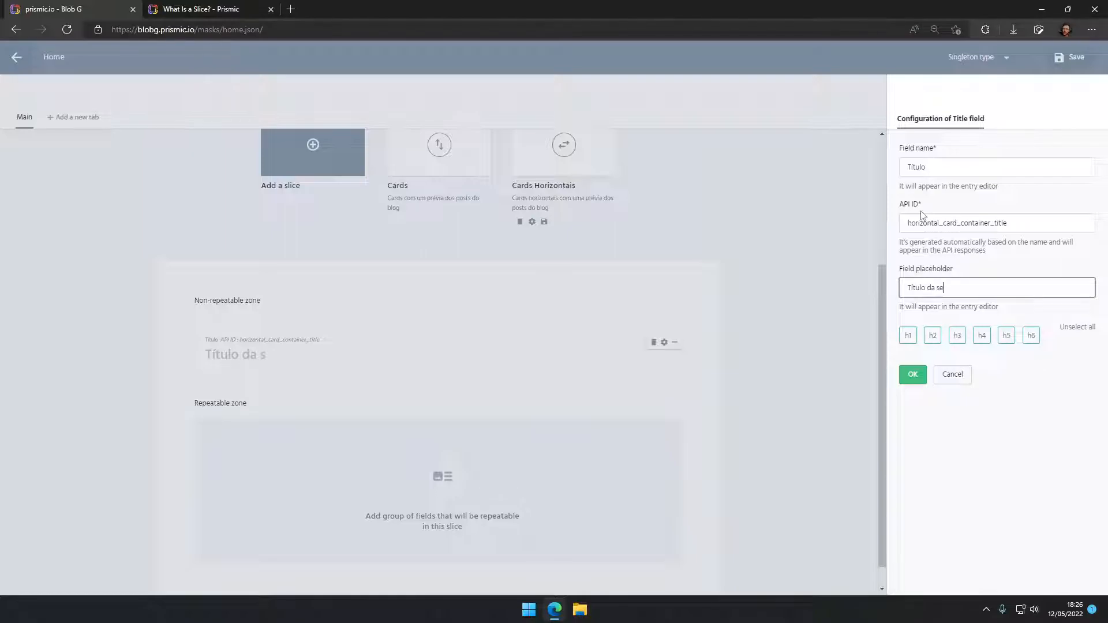
{"action": "type", "text": "ção de Cards Horizontais"}
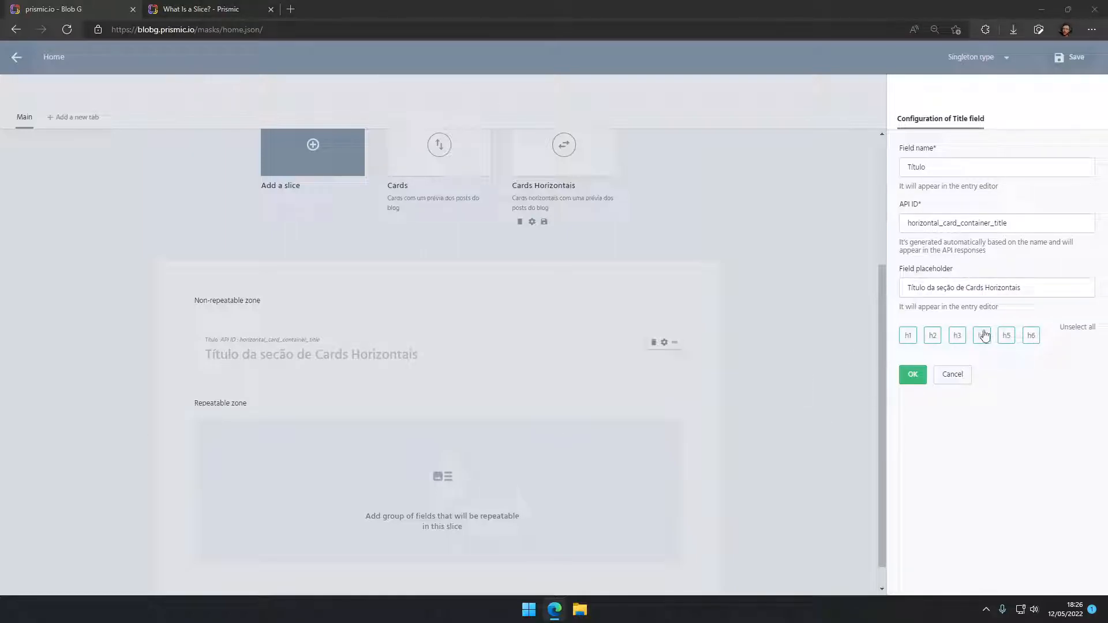
{"action": "left_click", "coordinate": [908, 335]}
{"action": "left_click", "coordinate": [932, 335]}
{"action": "left_click", "coordinate": [912, 375]}
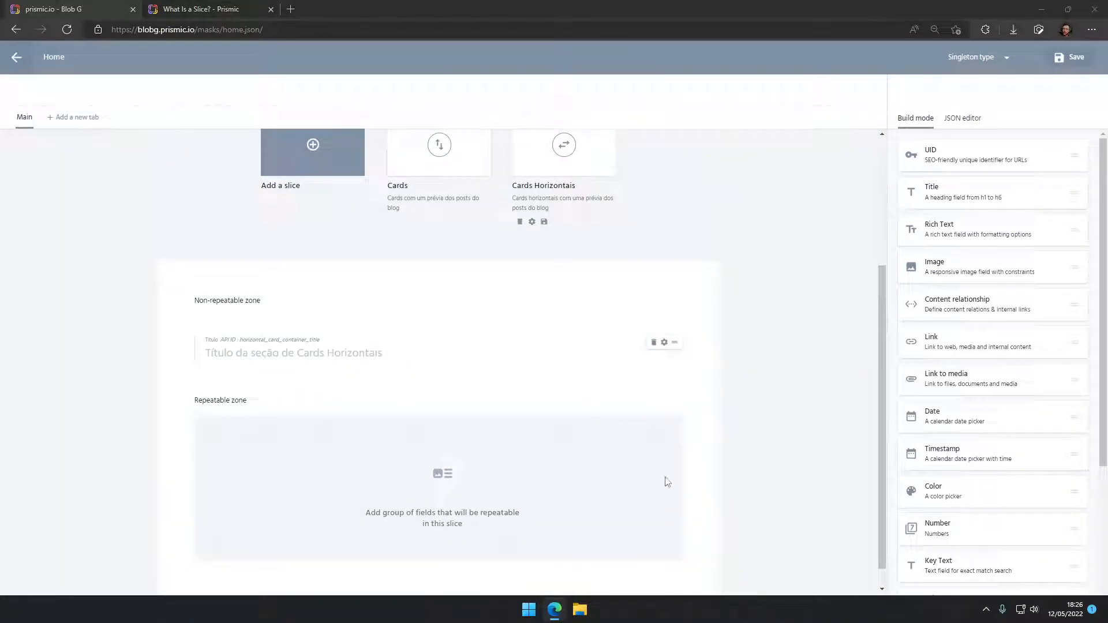
Add a Rich Text field below Título named Descrição, with API ID horizontal_card_container_description and placeholder "Descrição da seção de Cards Horizontais".
{"action": "scroll", "coordinate": [739, 399], "scroll_direction": "down", "scroll_amount": 1}
{"action": "scroll", "coordinate": [993, 335], "scroll_direction": "down", "scroll_amount": 3}
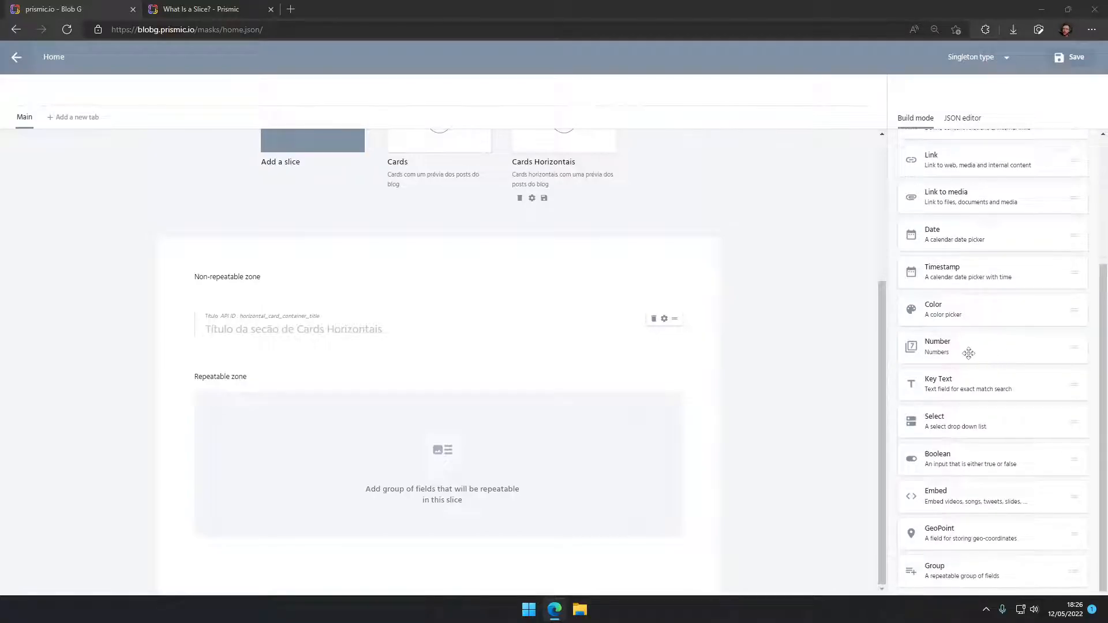
{"action": "scroll", "coordinate": [1046, 354], "scroll_direction": "up", "scroll_amount": 3}
{"action": "scroll", "coordinate": [972, 272], "scroll_direction": "down", "scroll_amount": 3}
{"action": "scroll", "coordinate": [970, 292], "scroll_direction": "up", "scroll_amount": 3}
{"action": "left_click_drag", "start_coordinate": [960, 219], "coordinate": [467, 349]}
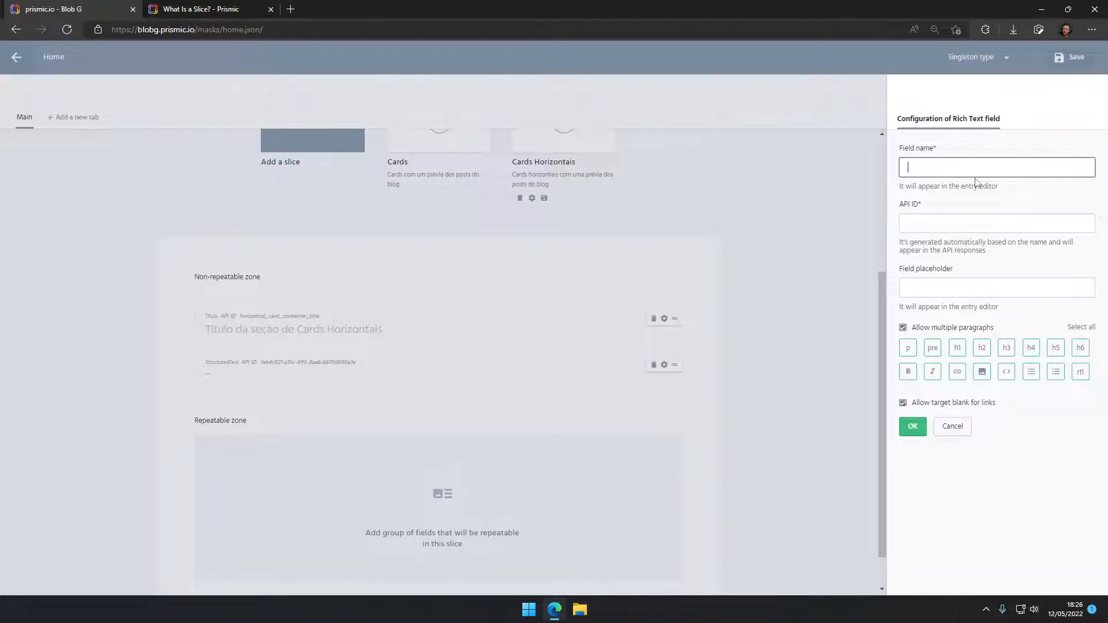
{"action": "type", "text": "Descrição"}
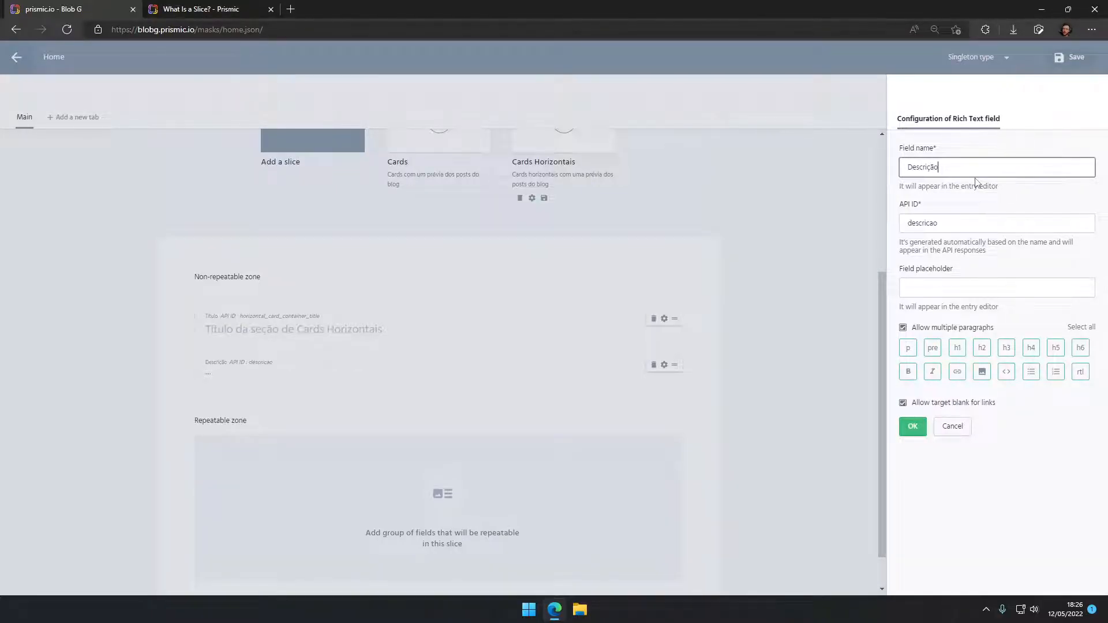
{"action": "double_click", "coordinate": [977, 223]}
{"action": "type", "text": "horizontal_card_"}
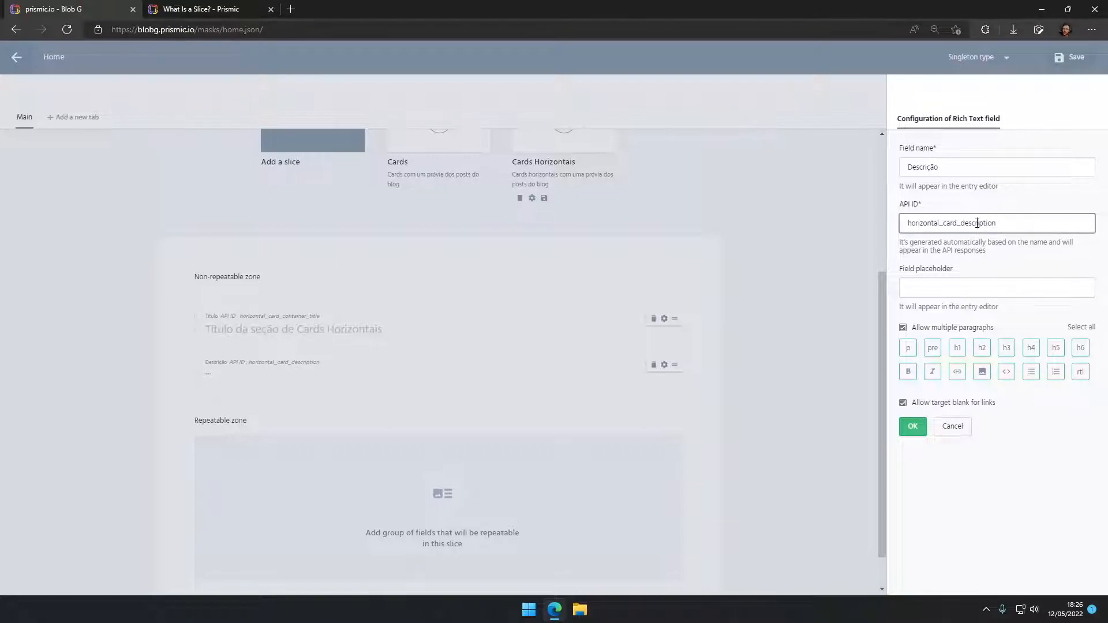
{"action": "type", "text": "ontainer_desc"}
{"action": "left_click", "coordinate": [960, 286]}
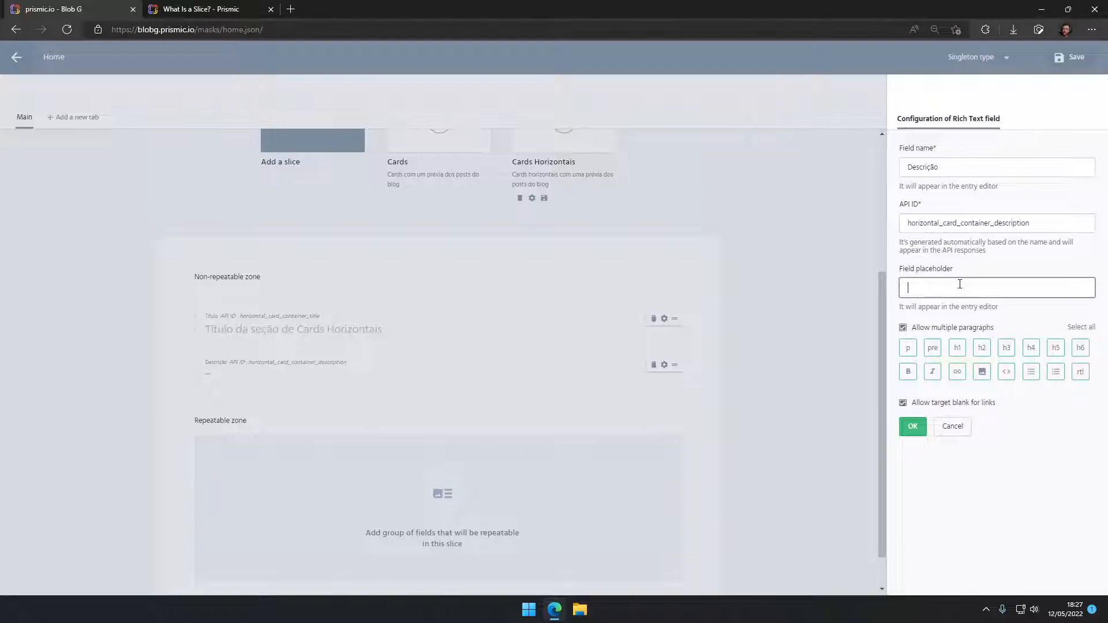
{"action": "type", "text": "Descrição da seção de Cards Horizontais"}
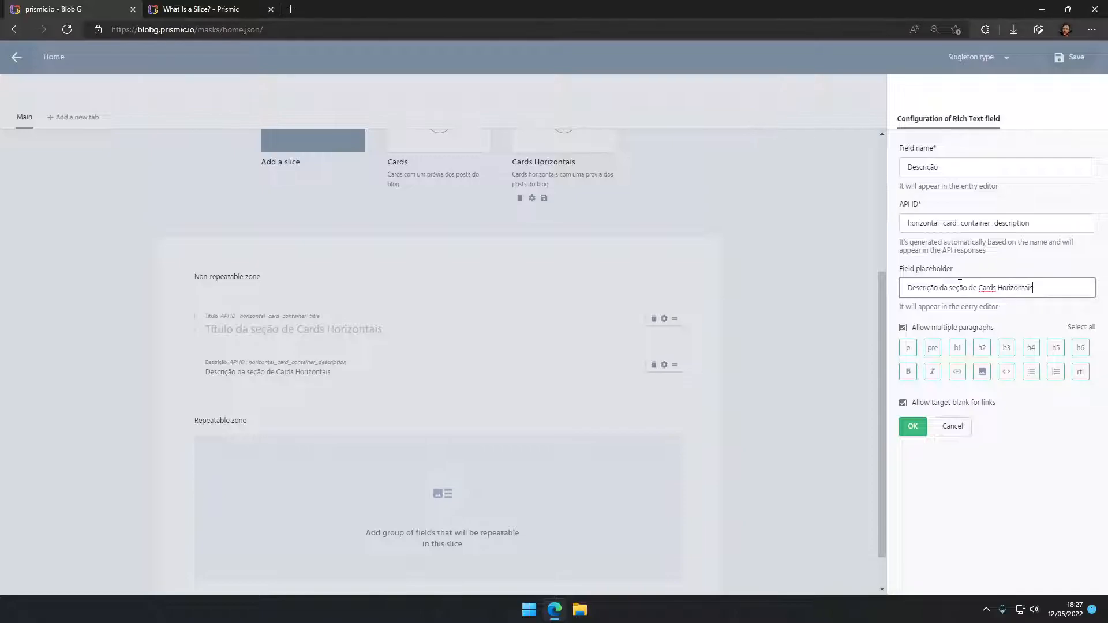
Disallow preformatted text, headings h1 to h6, images, embeds, both list types and right-to-left text in the Descrição field, and confirm.
{"action": "left_click", "coordinate": [932, 347]}
{"action": "left_click", "coordinate": [957, 348]}
{"action": "left_click", "coordinate": [982, 347]}
{"action": "left_click", "coordinate": [1007, 348]}
{"action": "left_click", "coordinate": [1032, 348]}
{"action": "left_click", "coordinate": [1057, 347]}
{"action": "left_click", "coordinate": [1080, 348]}
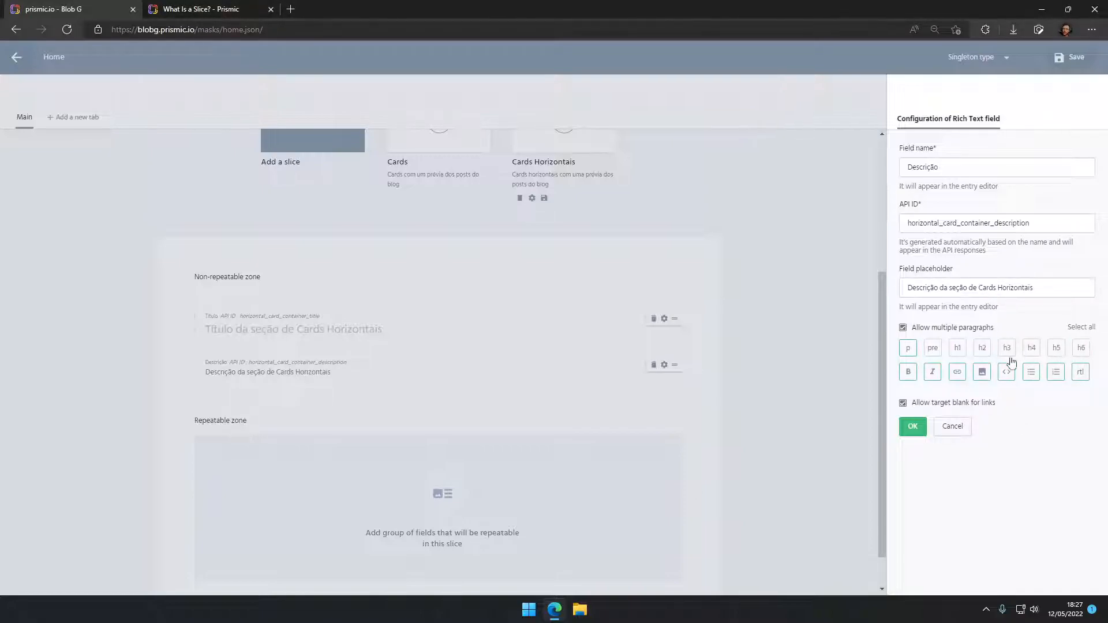
{"action": "left_click", "coordinate": [982, 372]}
{"action": "left_click", "coordinate": [1008, 376]}
{"action": "left_click", "coordinate": [1032, 375]}
{"action": "left_click", "coordinate": [1056, 375]}
{"action": "left_click", "coordinate": [1083, 376]}
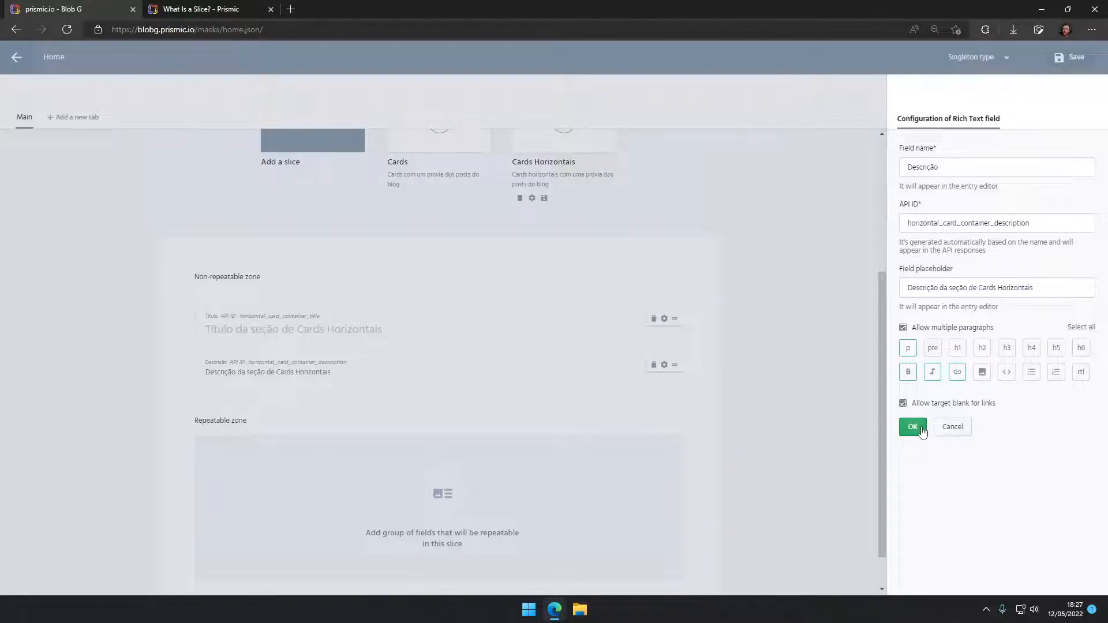
{"action": "left_click", "coordinate": [913, 427]}
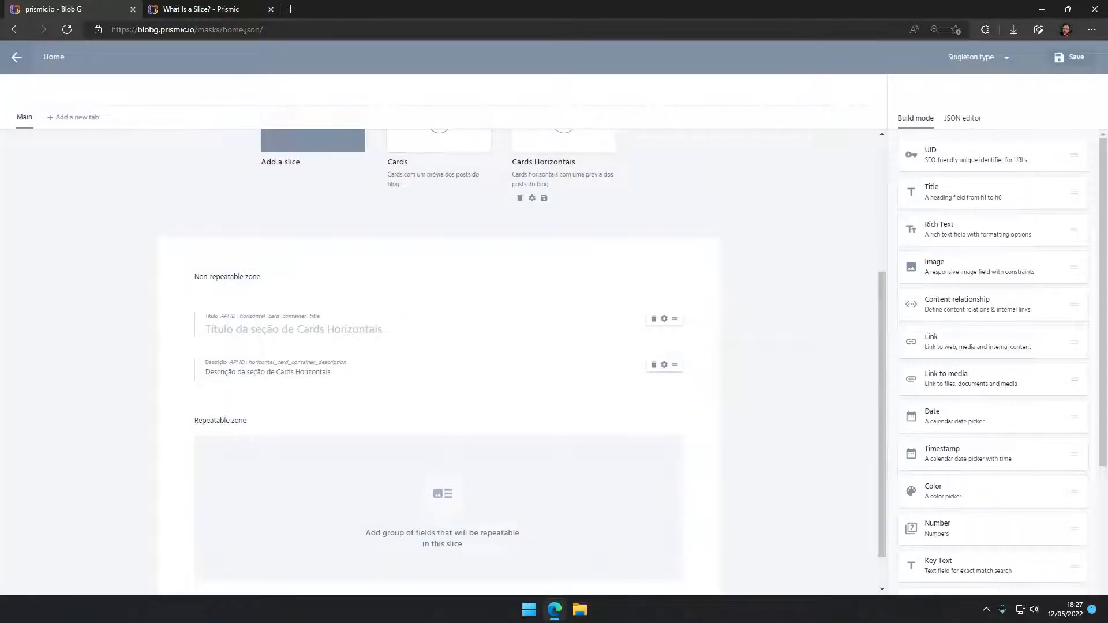
Add an Image field named Capa do Post with API ID card_image to the repeatable zone of the Cards Horizontais slice.
{"action": "scroll", "coordinate": [285, 477], "scroll_direction": "down", "scroll_amount": 1}
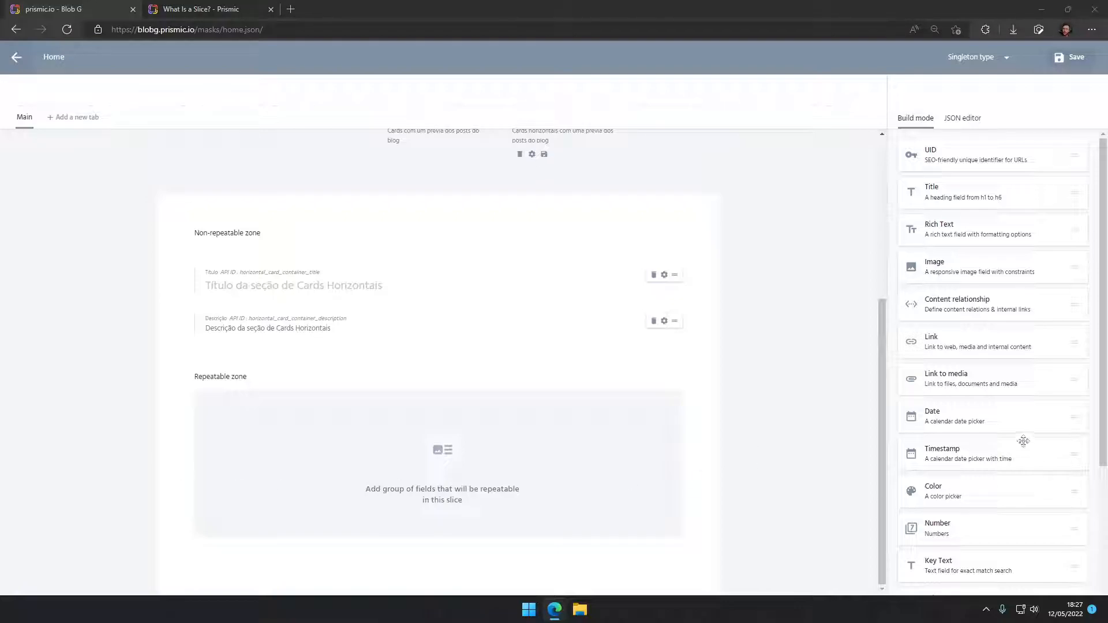
{"action": "left_click_drag", "start_coordinate": [963, 271], "coordinate": [310, 475]}
{"action": "type", "text": "Capa do Post"}
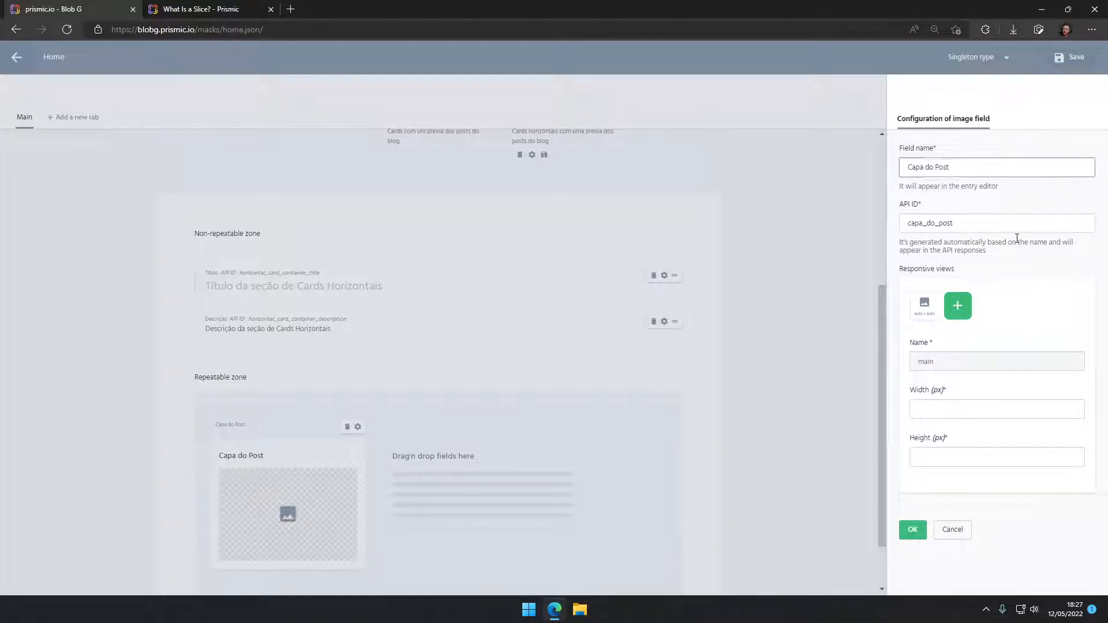
{"action": "double_click", "coordinate": [995, 230]}
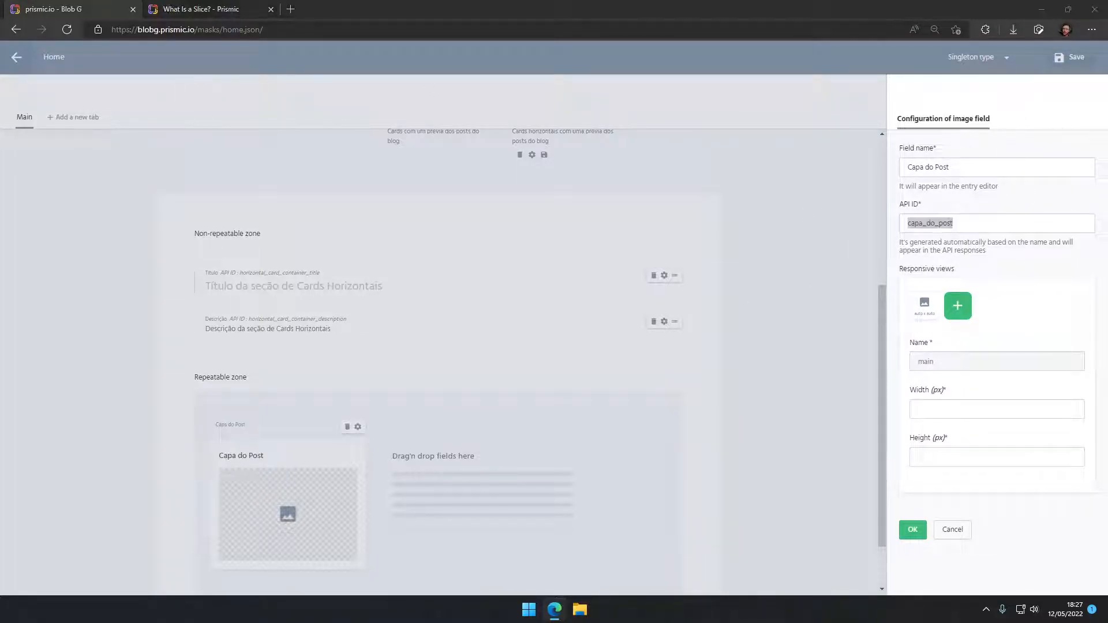
{"action": "double_click", "coordinate": [943, 224]}
{"action": "type", "text": "card_imag"}
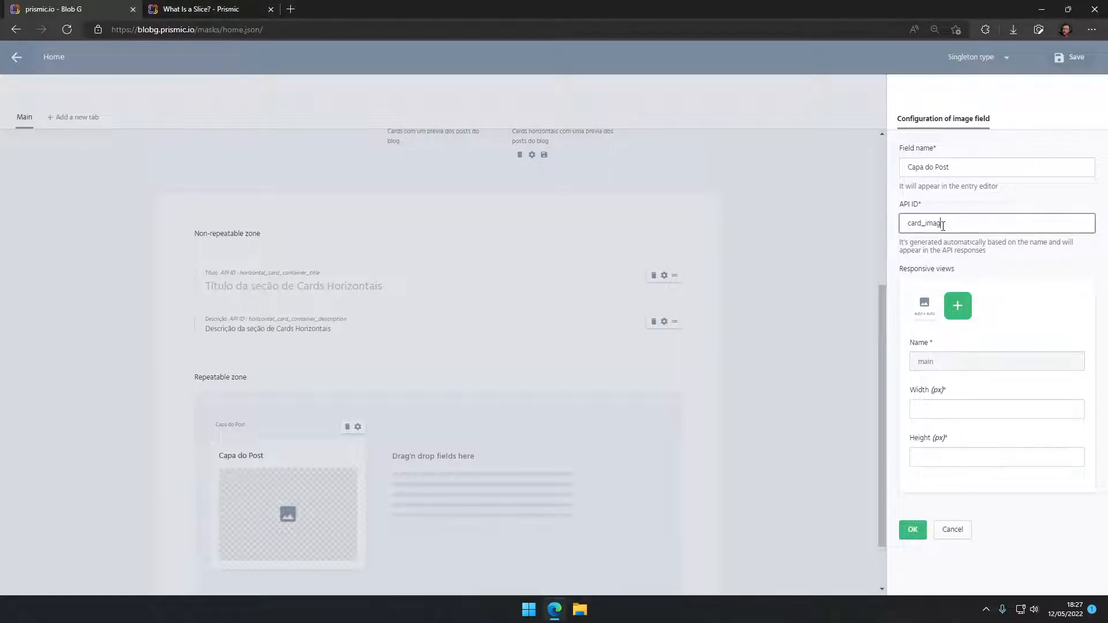
Add a responsive view named recommended, 400 px wide and 400 px high, to the Capa do Post image field and confirm.
{"action": "left_click", "coordinate": [963, 310]}
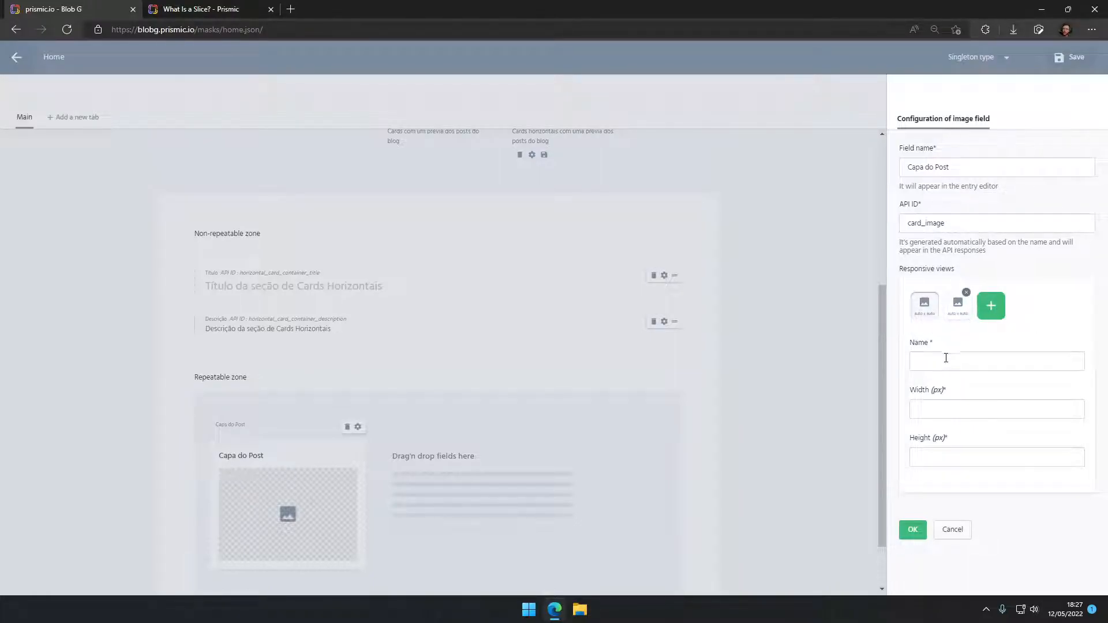
{"action": "left_click", "coordinate": [945, 360]}
{"action": "type", "text": "recommended"}
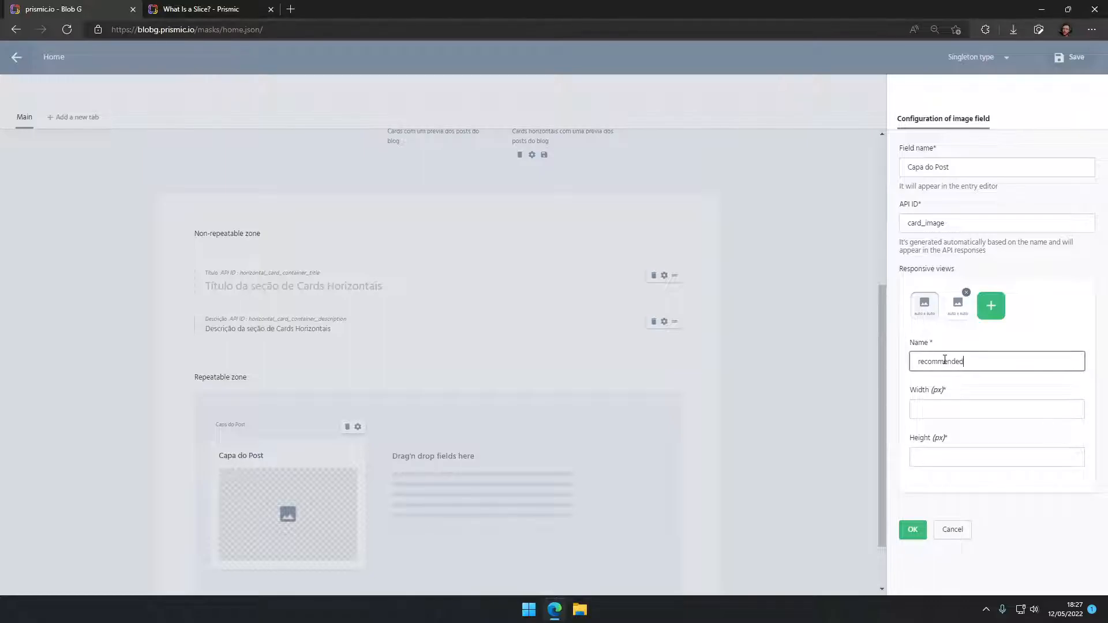
{"action": "left_click", "coordinate": [983, 402]}
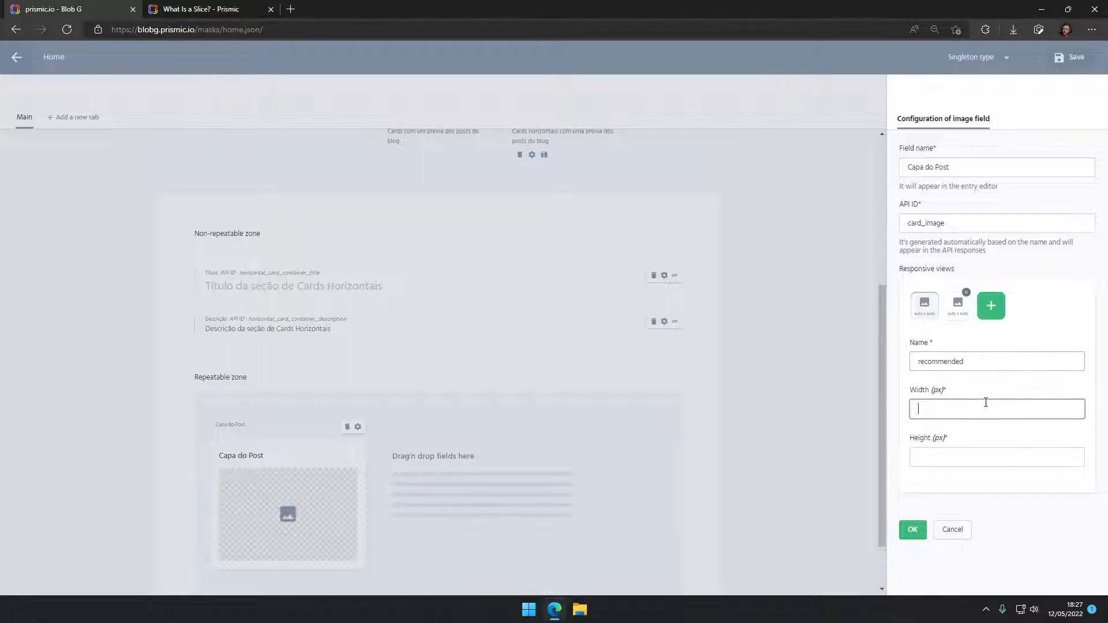
{"action": "left_click", "coordinate": [935, 459]}
{"action": "type", "text": "400"}
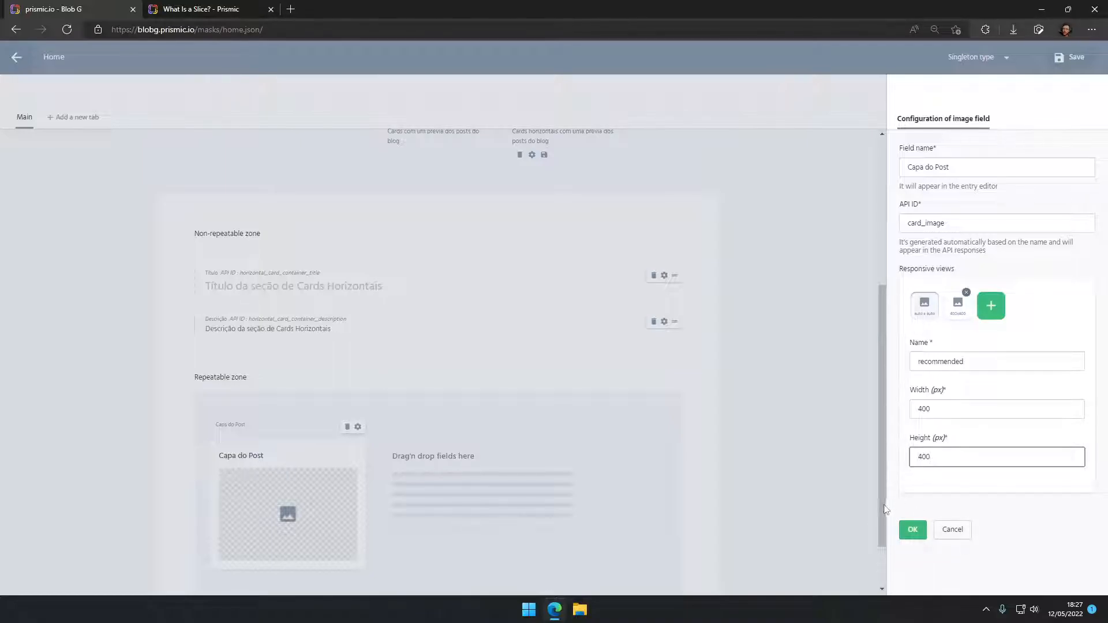
{"action": "left_click", "coordinate": [914, 530]}
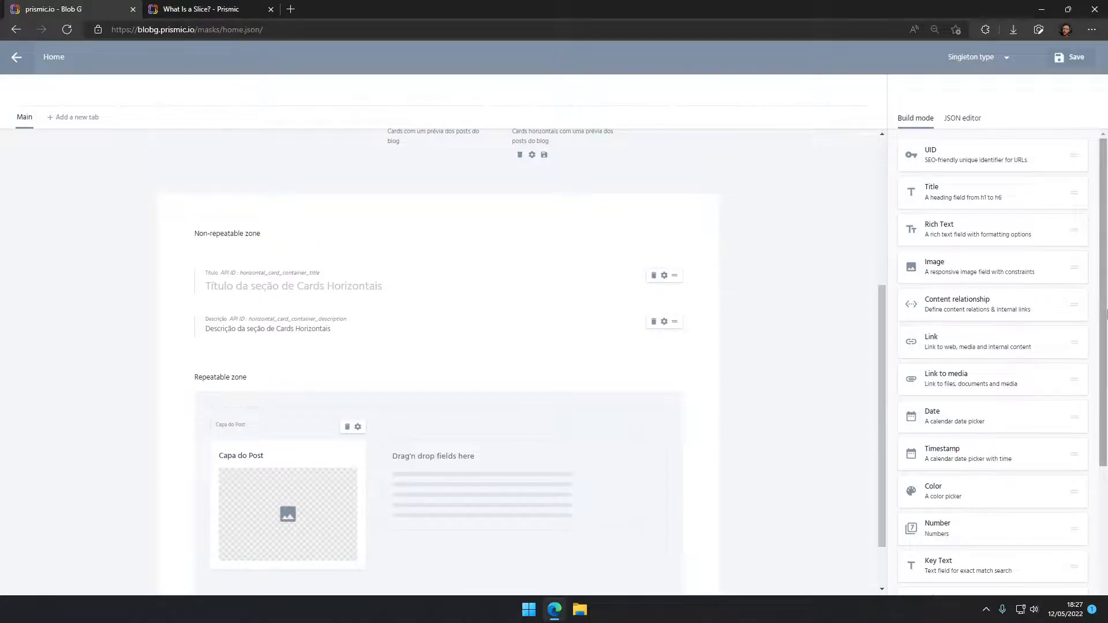
Add a Date field beside the image in the repeatable zone, named Data de Publicação with API ID horziontal_card_publish_date.
{"action": "scroll", "coordinate": [978, 303], "scroll_direction": "down", "scroll_amount": 3}
{"action": "left_click_drag", "start_coordinate": [960, 239], "coordinate": [524, 414]}
{"action": "type", "text": "Data de Publicação"}
{"action": "left_click", "coordinate": [939, 224]}
{"action": "key", "text": "ctrl+a"}
{"action": "type", "text": "hor"}
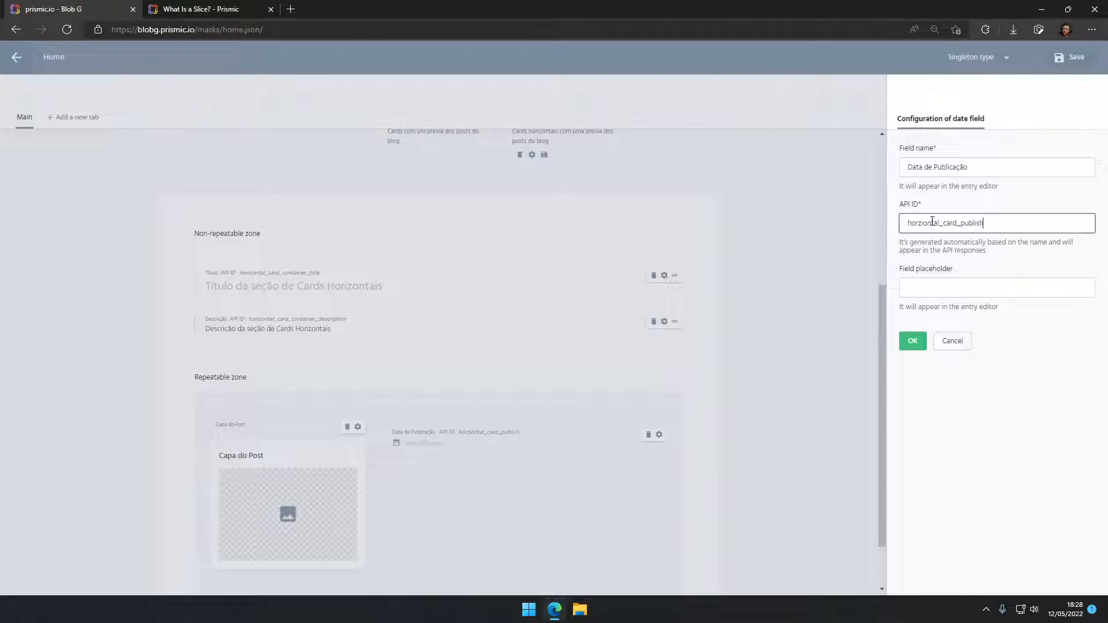
Set the Data de Publicação field's placeholder to "Data de publicação do Post" and confirm.
{"action": "left_click", "coordinate": [930, 272]}
{"action": "type", "text": "Datad"}
{"action": "key", "text": "BackSpace"}
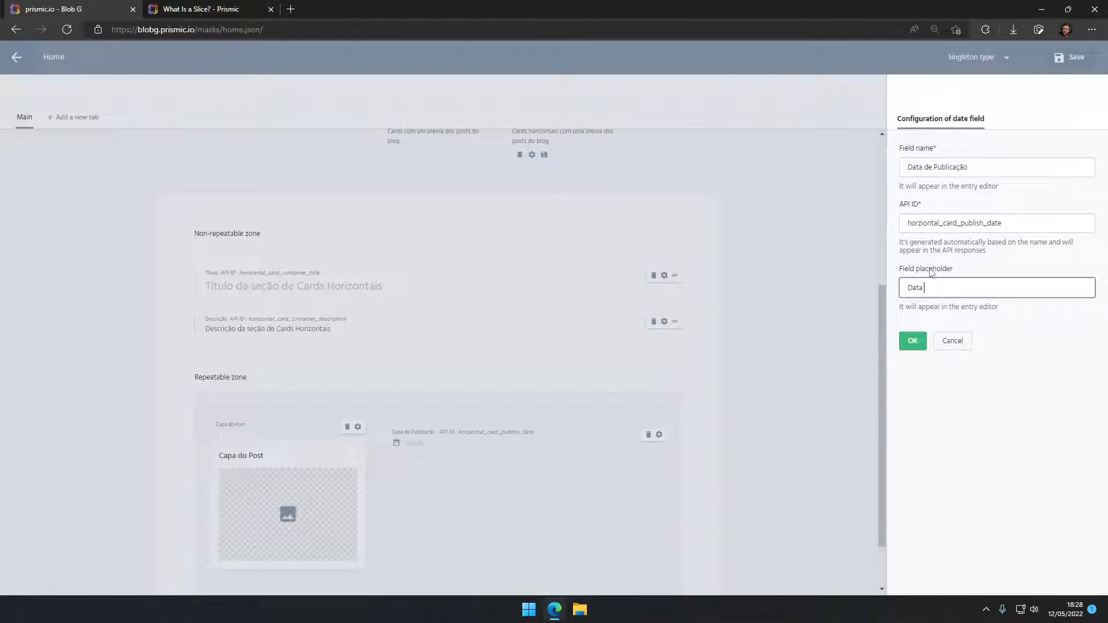
{"action": "type", "text": "e publicação do Post"}
{"action": "left_click", "coordinate": [913, 341]}
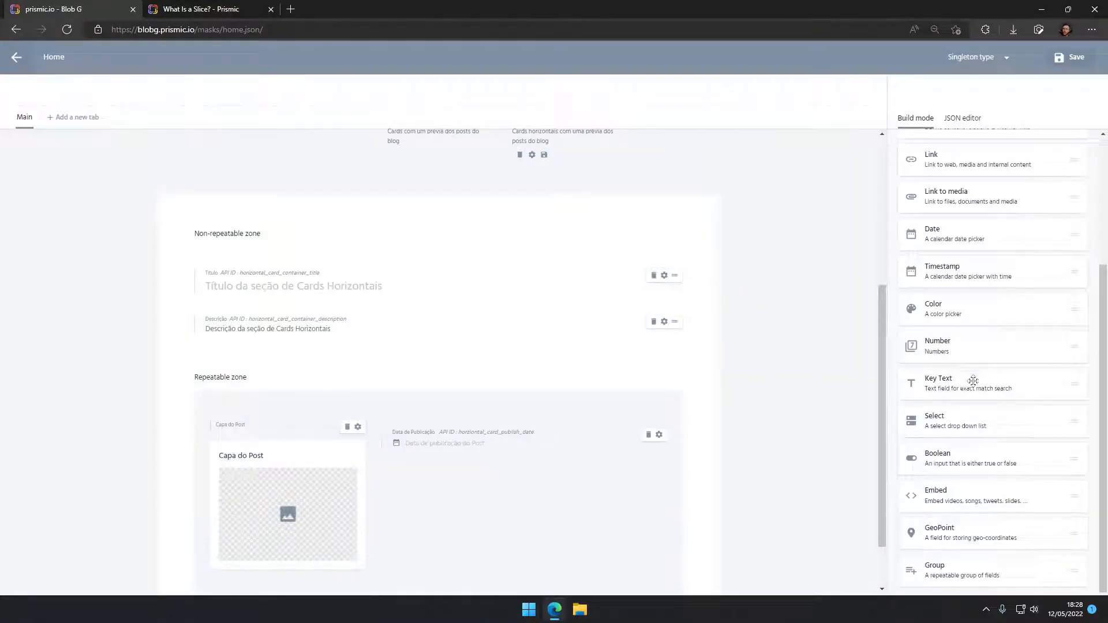
Add a Title field below Data de Publicação in the repeatable zone, named Título with API ID horizontal_card_title.
{"action": "scroll", "coordinate": [966, 222], "scroll_direction": "up", "scroll_amount": 3}
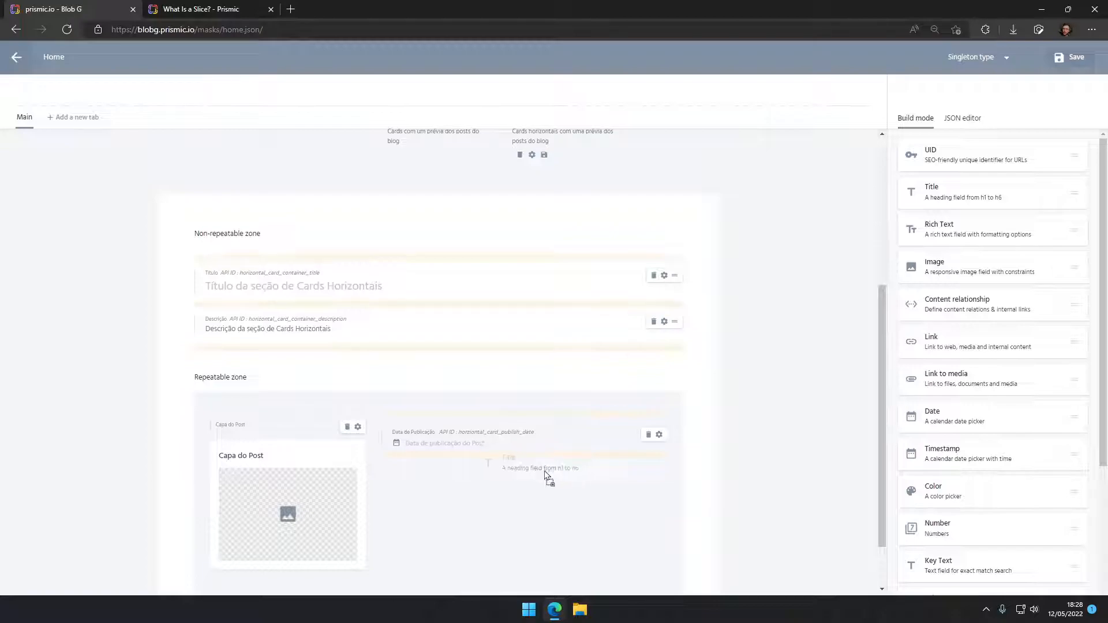
{"action": "left_click_drag", "start_coordinate": [976, 176], "coordinate": [517, 459]}
{"action": "type", "text": "Titulo"}
{"action": "double_click", "coordinate": [946, 227]}
{"action": "type", "text": "horizontal_card_title"}
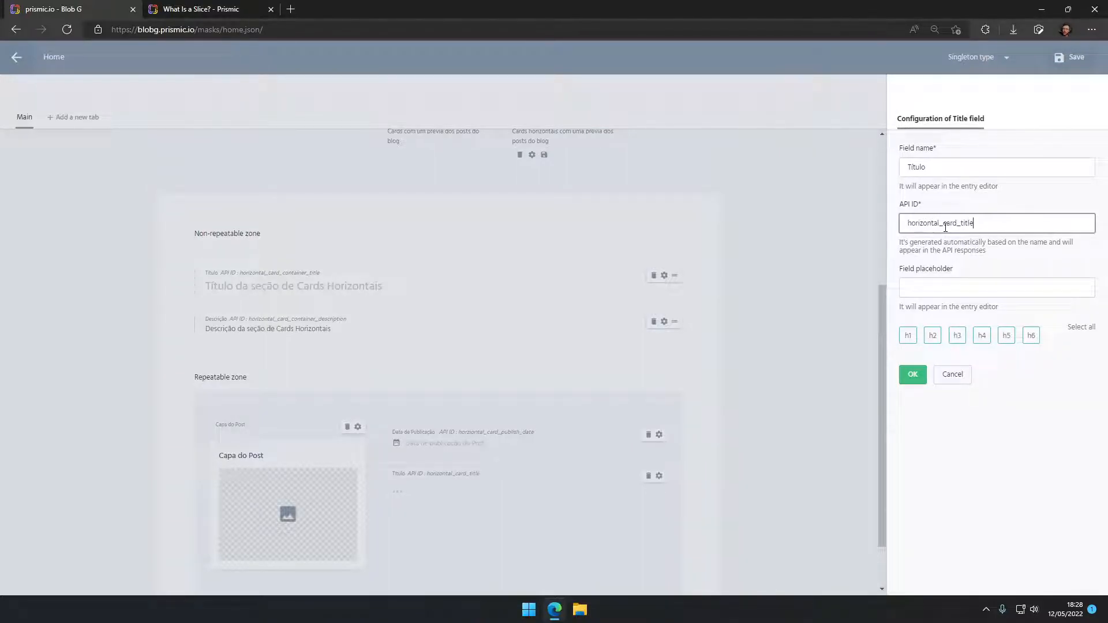
Set the repeatable Título field's placeholder to "Título do Card (Título do Post)" and confirm.
{"action": "left_click", "coordinate": [949, 289]}
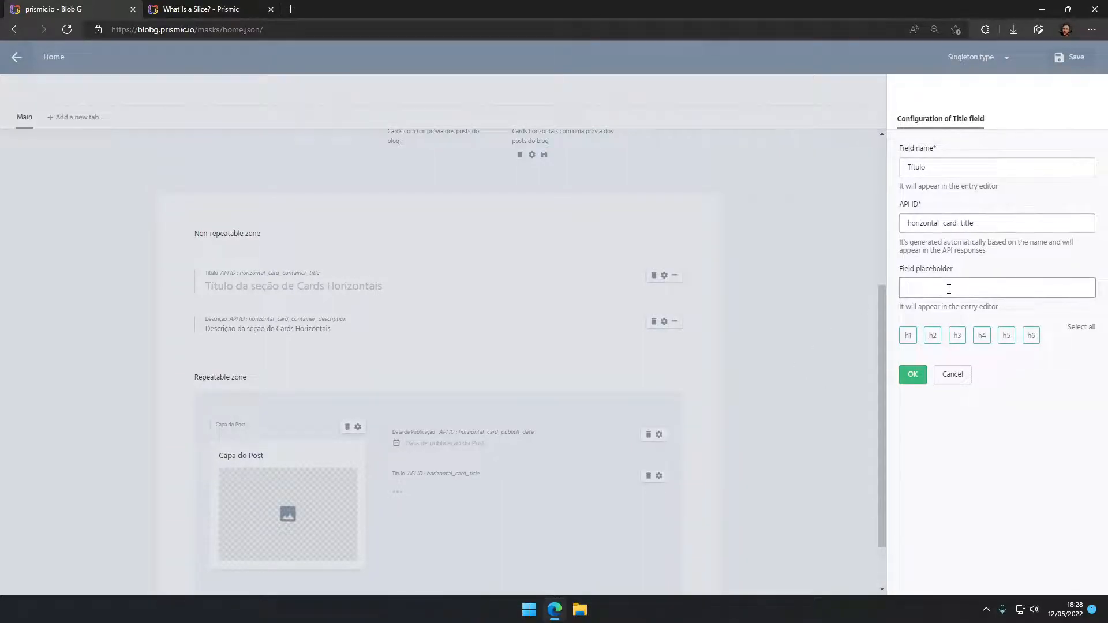
{"action": "type", "text": "Ti"}
{"action": "type", "text": "tutlo do C"}
{"action": "key", "text": "BackSpace"}
{"action": "key", "text": "BackSpace"}
{"action": "key", "text": "BackSpace"}
{"action": "key", "text": "BackSpace"}
{"action": "type", "text": "ulo do Card (Título do POst0"}
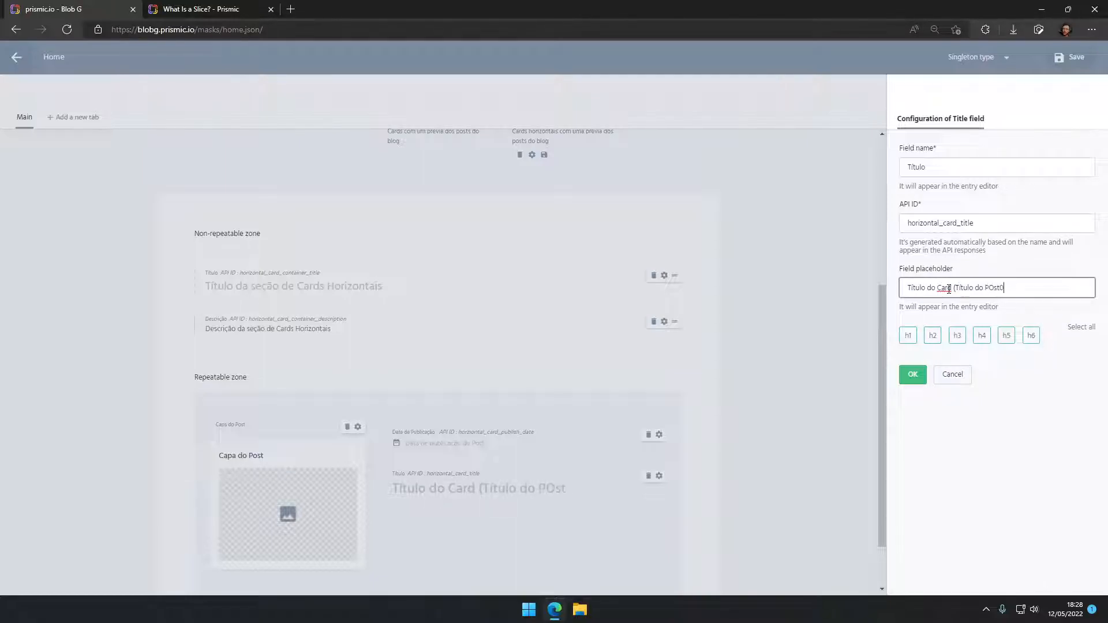
{"action": "key", "text": "BackSpace"}
{"action": "type", "text": "ost)"}
{"action": "left_click", "coordinate": [913, 374]}
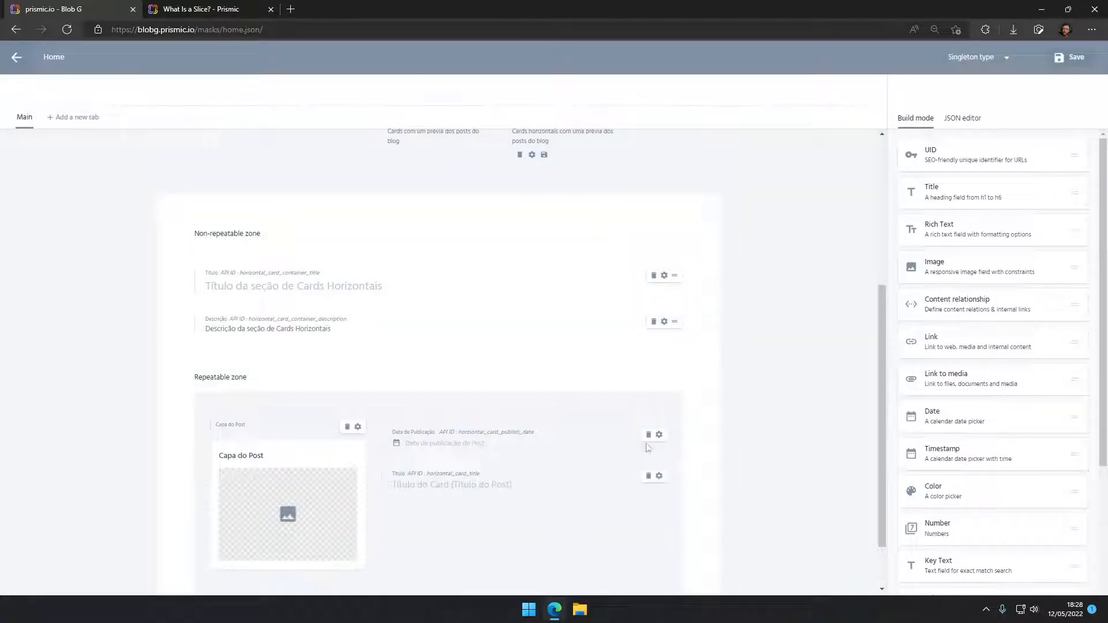
Correct the API ID of the Data de Publicação field to horizontal_card_publish_date and confirm.
{"action": "left_click", "coordinate": [659, 435]}
{"action": "left_click", "coordinate": [923, 221]}
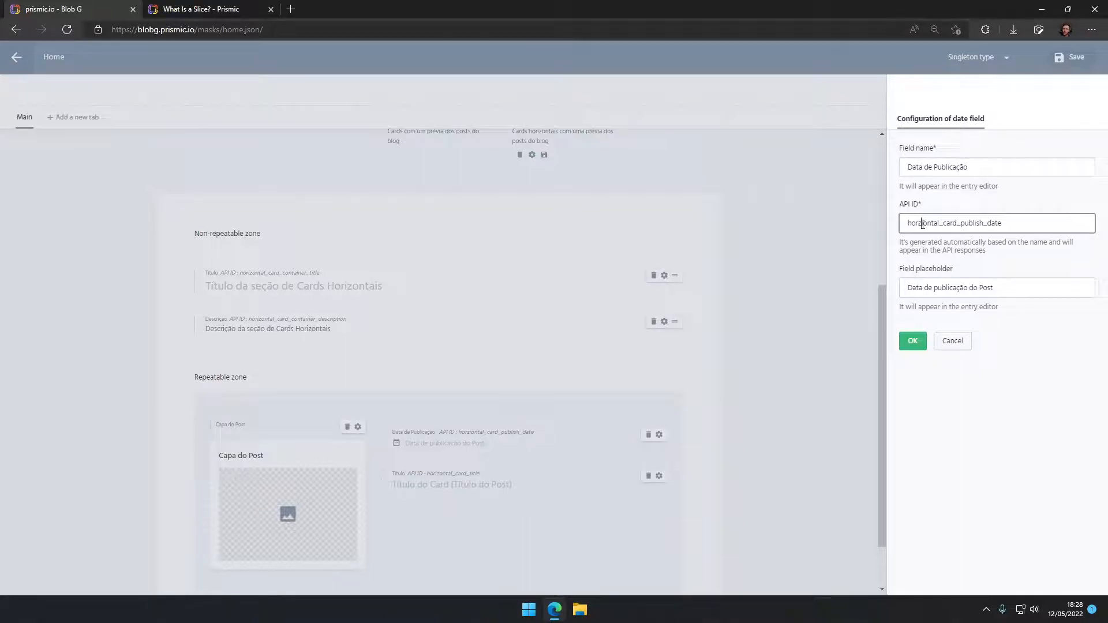
{"action": "type", "text": "i"}
{"action": "left_click", "coordinate": [913, 340]}
Change the API ID of the Capa do Post image field to horizontal_card_image and confirm.
{"action": "left_click", "coordinate": [358, 427]}
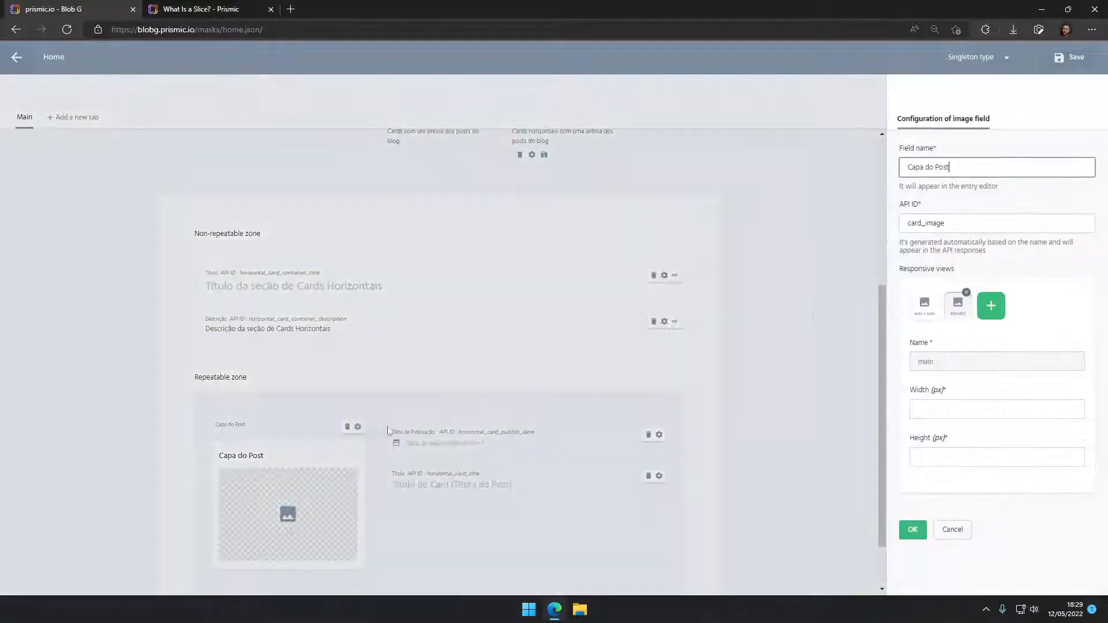
{"action": "double_click", "coordinate": [917, 226]}
{"action": "left_click", "coordinate": [909, 226]}
{"action": "type", "text": "horizontal_"}
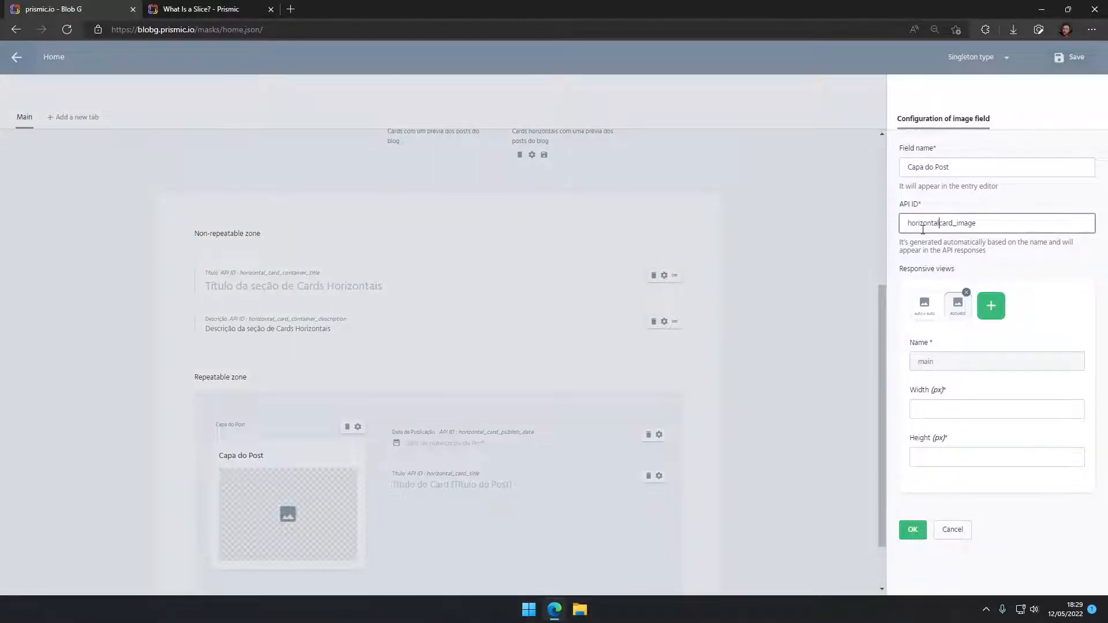
{"action": "left_click", "coordinate": [913, 529]}
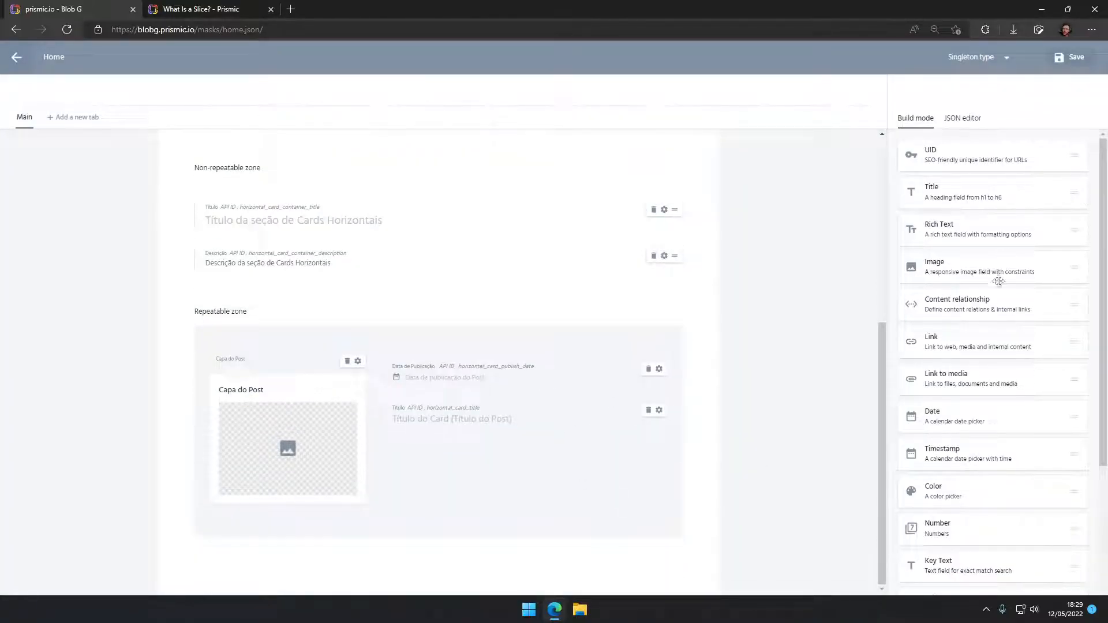
Add a Rich Text field below Título in the repeatable zone, named Conteúdo with API ID horizontal_card_description.
{"action": "left_click_drag", "start_coordinate": [962, 238], "coordinate": [495, 441]}
{"action": "type", "text": "Descrição"}
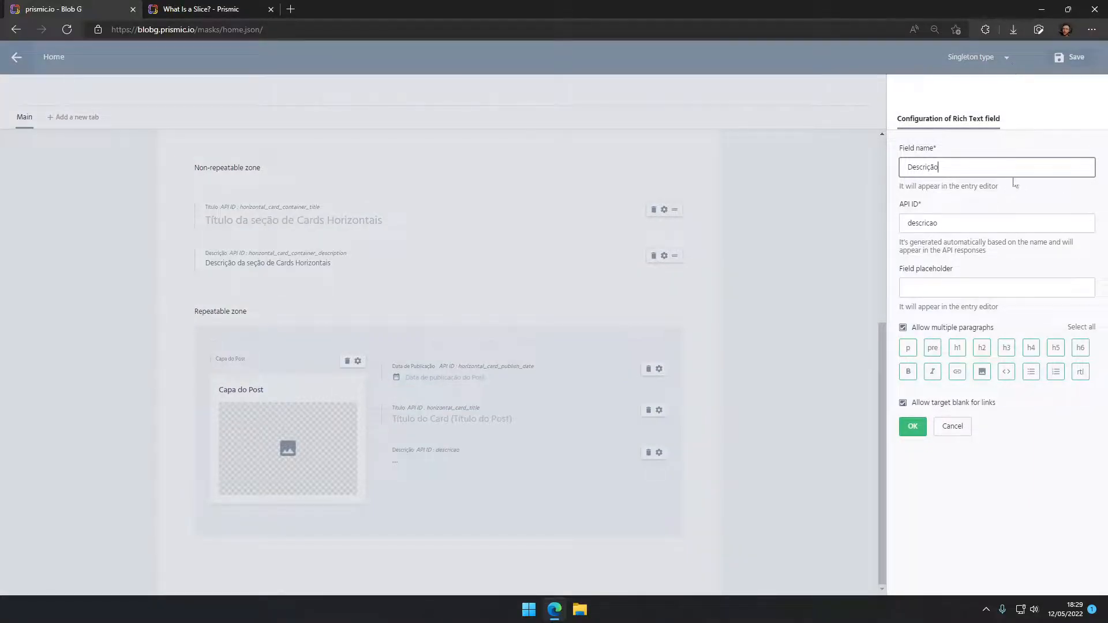
{"action": "left_click", "coordinate": [981, 216]}
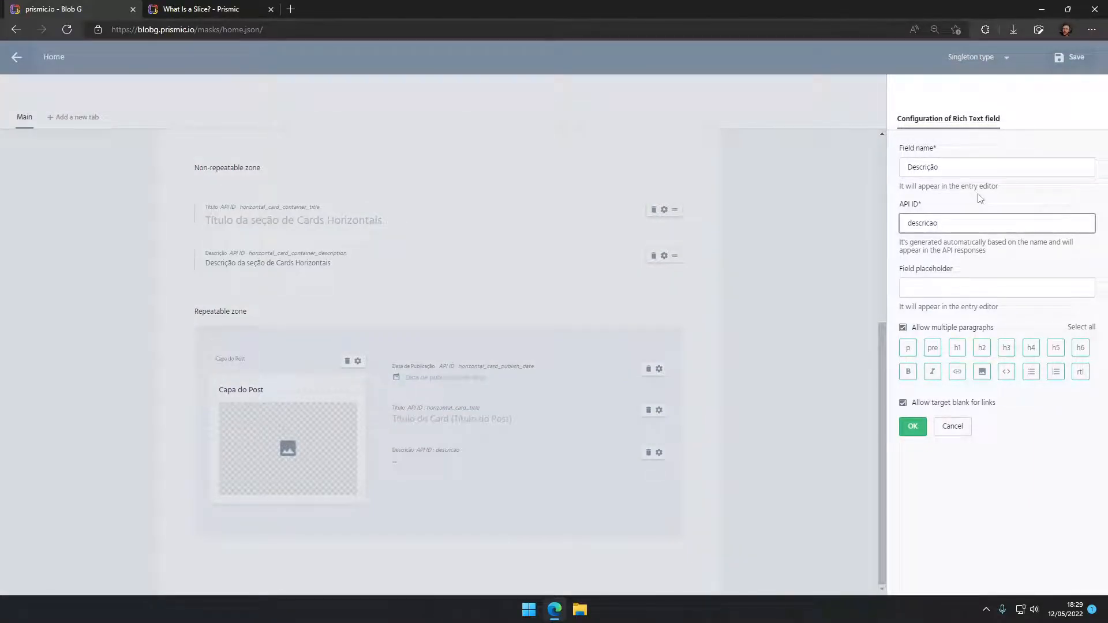
{"action": "left_click", "coordinate": [983, 164]}
{"action": "double_click", "coordinate": [983, 164]}
{"action": "type", "text": "Conteúdo"}
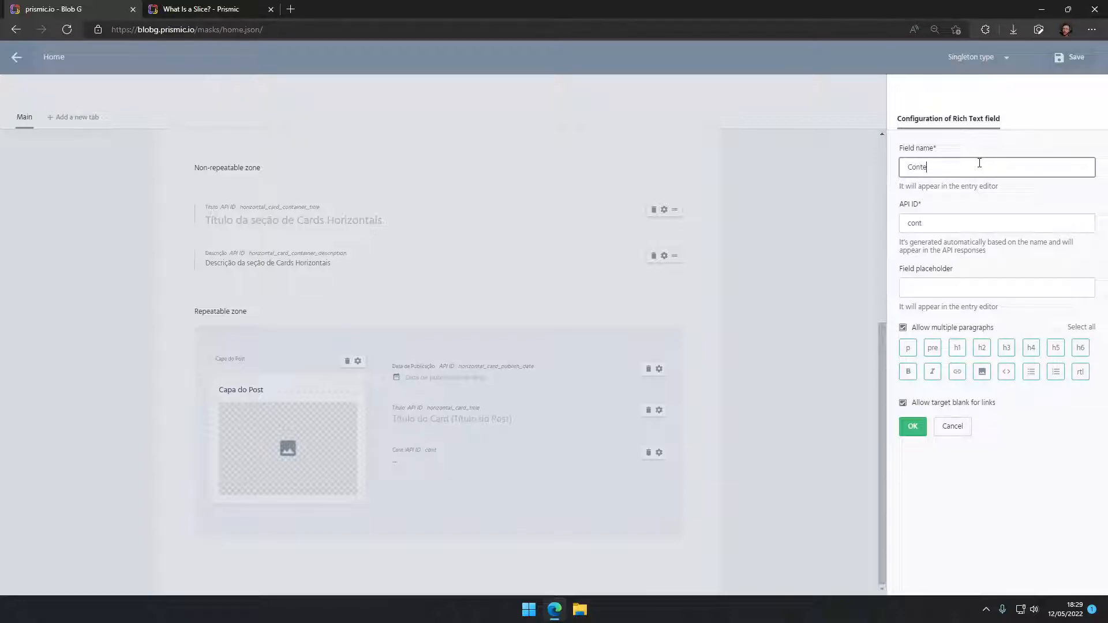
{"action": "double_click", "coordinate": [981, 223]}
{"action": "type", "text": "horizontal_card_description"}
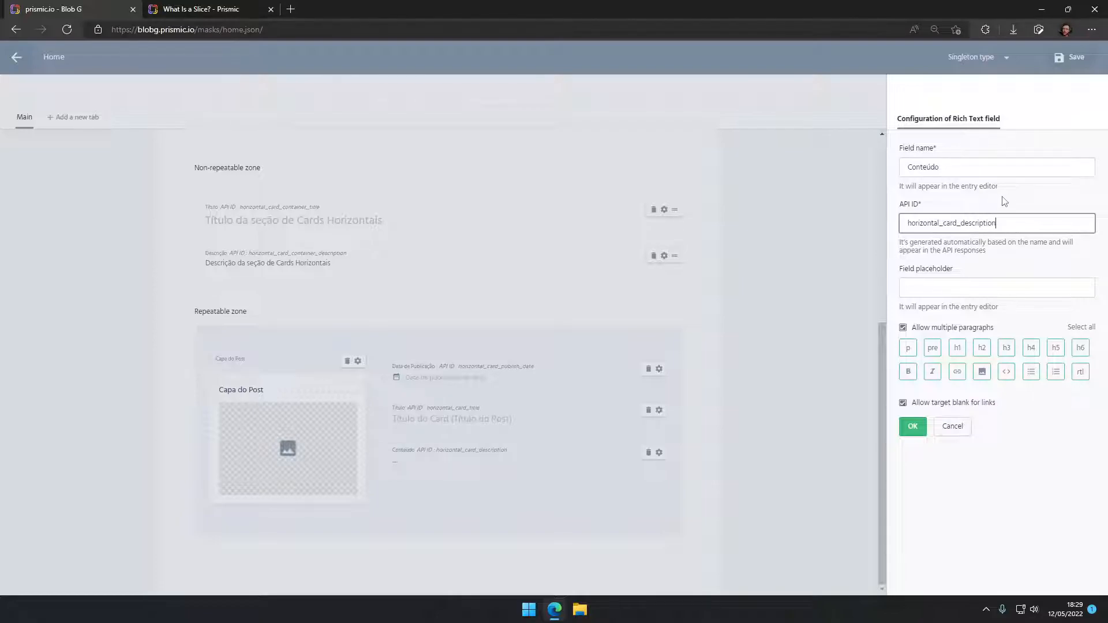
Set the Conteúdo field's placeholder to "Conteúdo do Card (Resumo do Post)".
{"action": "left_click", "coordinate": [979, 288]}
{"action": "type", "text": "Conteúdo do Card (Resu"}
{"action": "type", "text": "POst"}
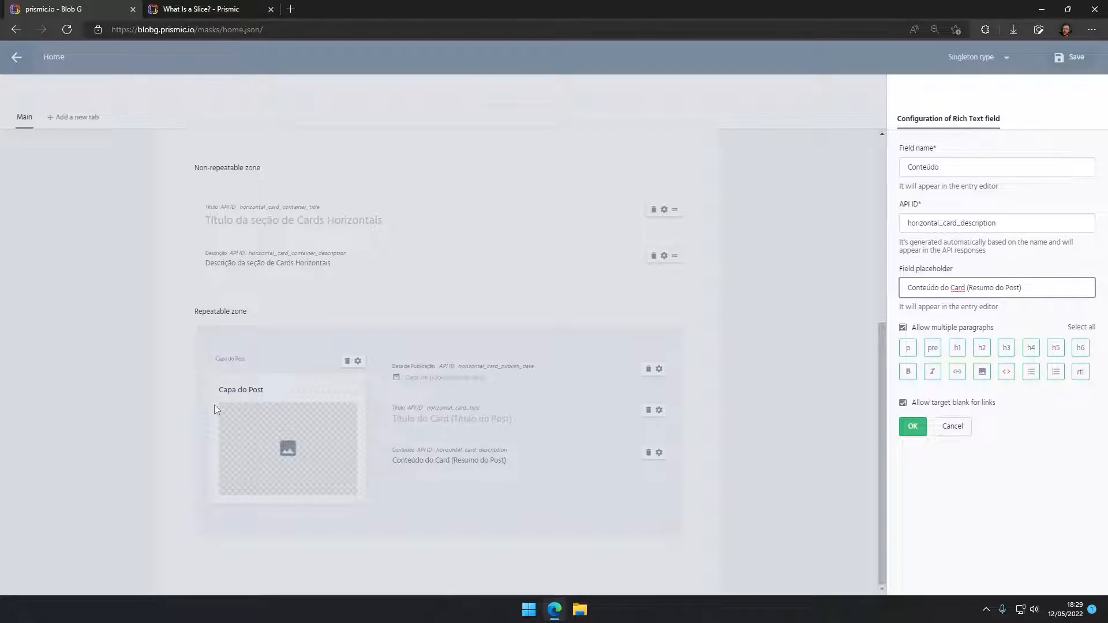
{"action": "key", "text": "alt+Tab"}
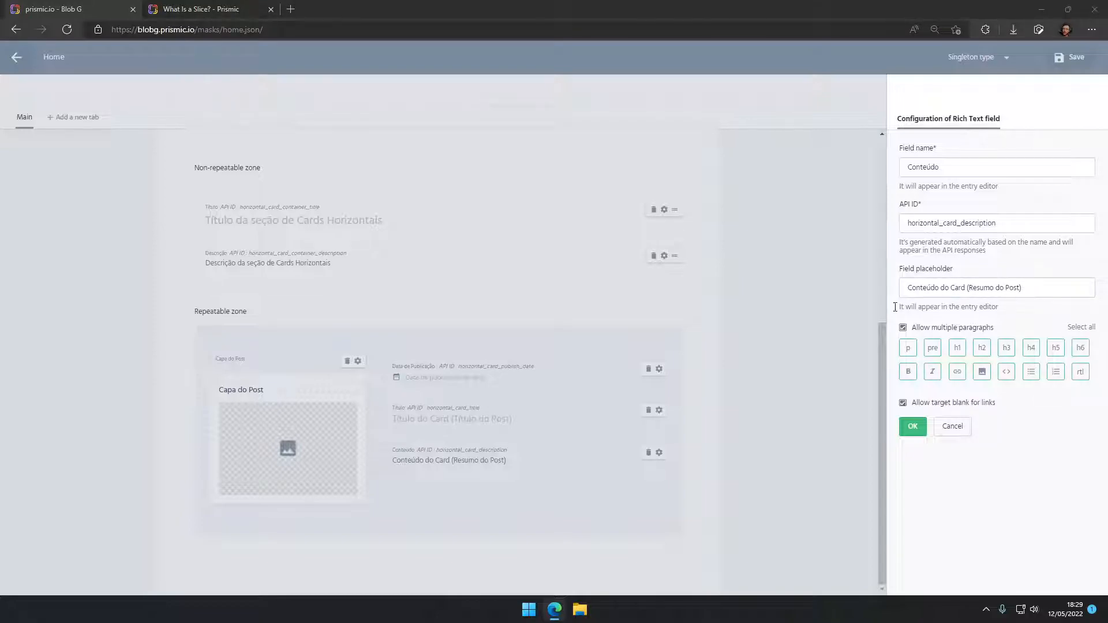
Disallow preformatted text, headings h1 to h6, images, embeds, both list types and right-to-left text in the Conteúdo field, and confirm.
{"action": "left_click", "coordinate": [939, 348]}
{"action": "left_click", "coordinate": [957, 350]}
{"action": "left_click", "coordinate": [987, 351]}
{"action": "left_click", "coordinate": [1008, 351]}
{"action": "left_click", "coordinate": [1032, 351]}
{"action": "left_click", "coordinate": [1056, 349]}
{"action": "left_click", "coordinate": [1079, 349]}
{"action": "left_click", "coordinate": [982, 373]}
{"action": "left_click", "coordinate": [1007, 372]}
{"action": "left_click", "coordinate": [1032, 372]}
{"action": "left_click", "coordinate": [1056, 373]}
{"action": "left_click", "coordinate": [1080, 372]}
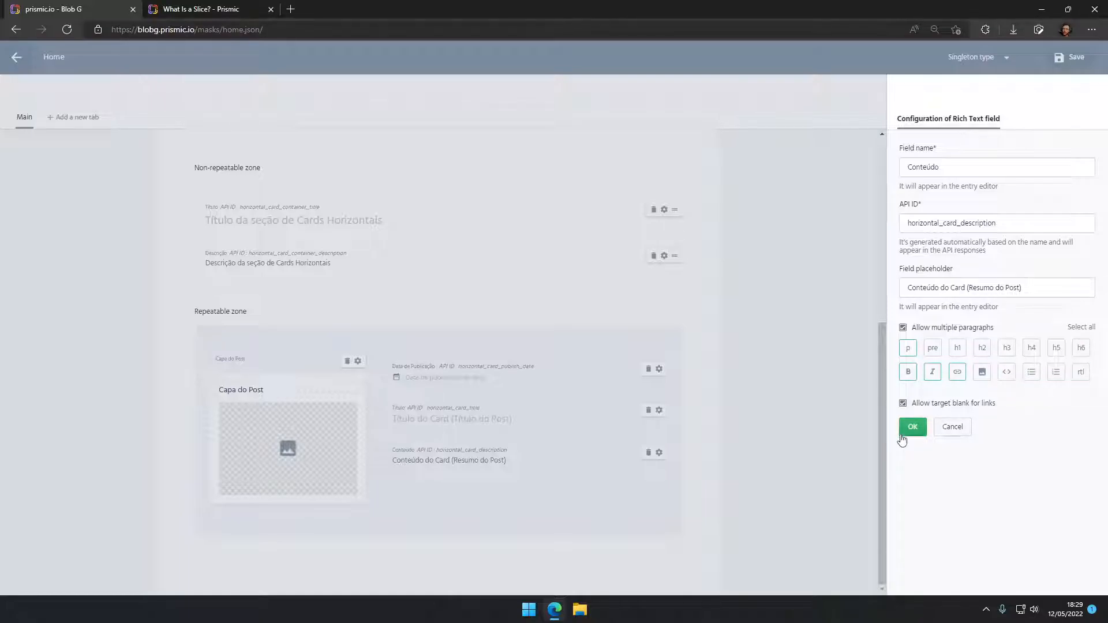
{"action": "left_click", "coordinate": [905, 434]}
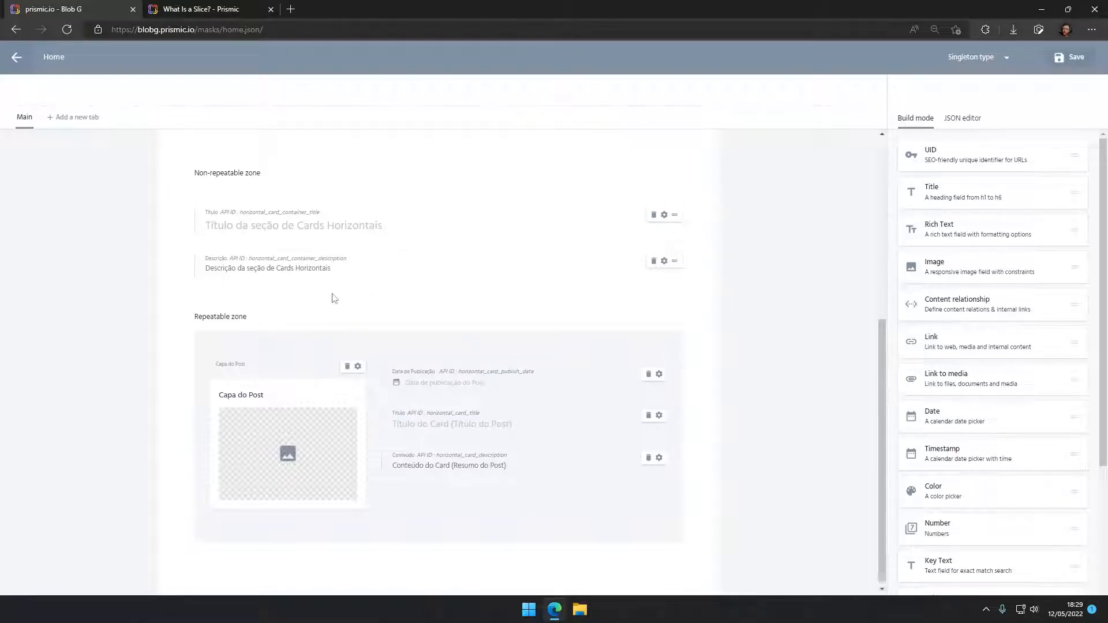
Review the finished Cards Horizontais slice, then leave the Home custom type and save its changes.
{"action": "scroll", "coordinate": [334, 297], "scroll_direction": "up", "scroll_amount": 5}
{"action": "scroll", "coordinate": [456, 317], "scroll_direction": "down", "scroll_amount": 5}
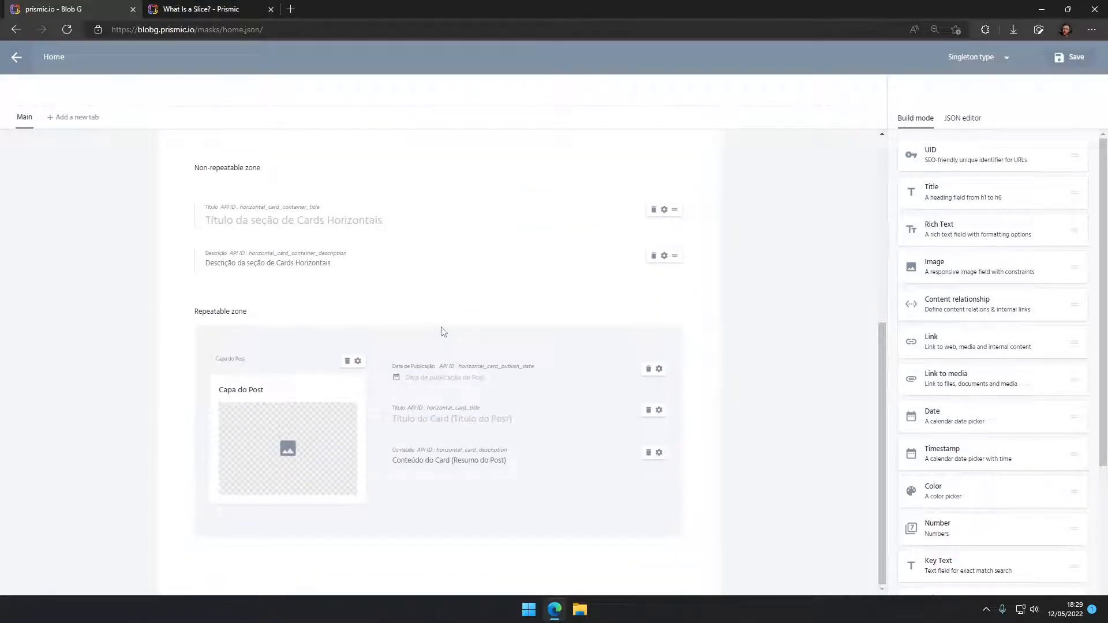
{"action": "scroll", "coordinate": [443, 332], "scroll_direction": "up", "scroll_amount": 5}
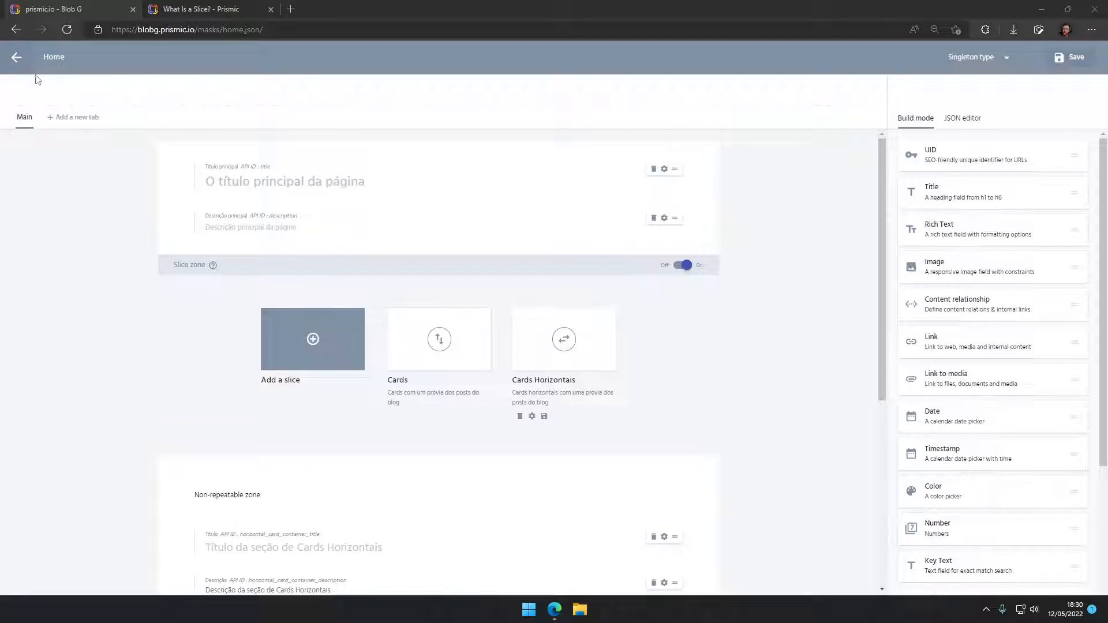
{"action": "left_click", "coordinate": [16, 56]}
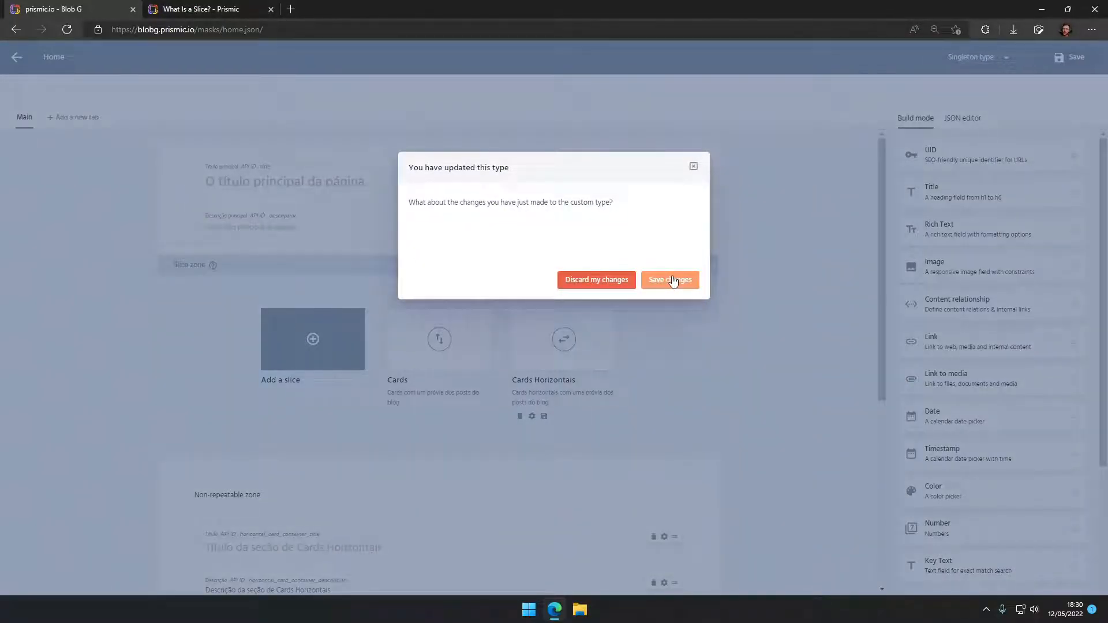
{"action": "left_click", "coordinate": [671, 280]}
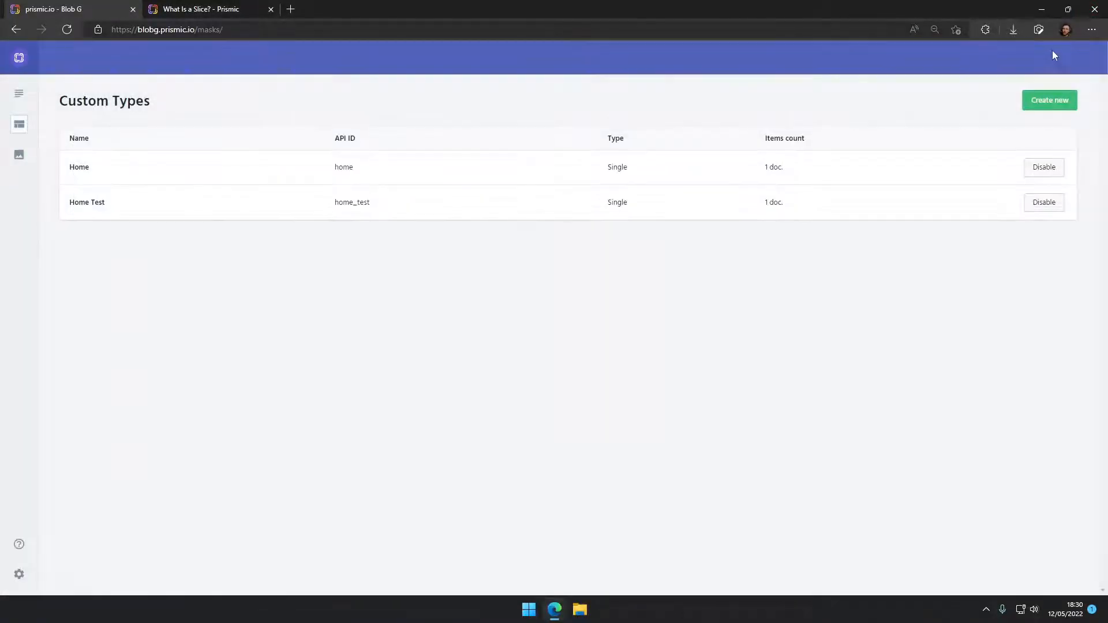
Open the Home document from the documents list.
{"action": "left_click", "coordinate": [19, 94]}
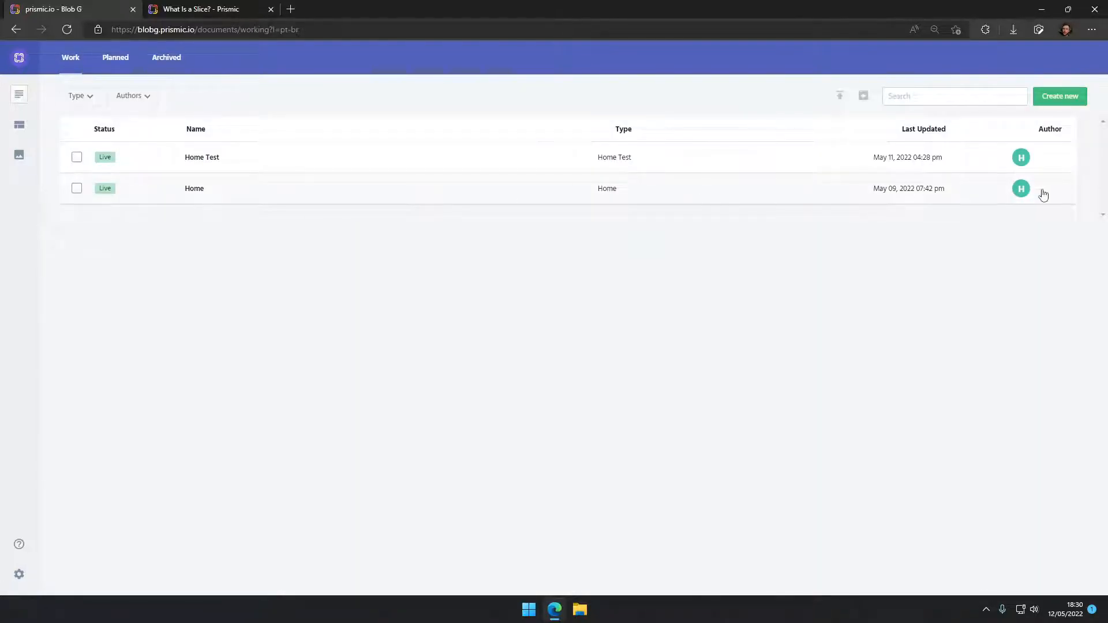
{"action": "left_click", "coordinate": [238, 191]}
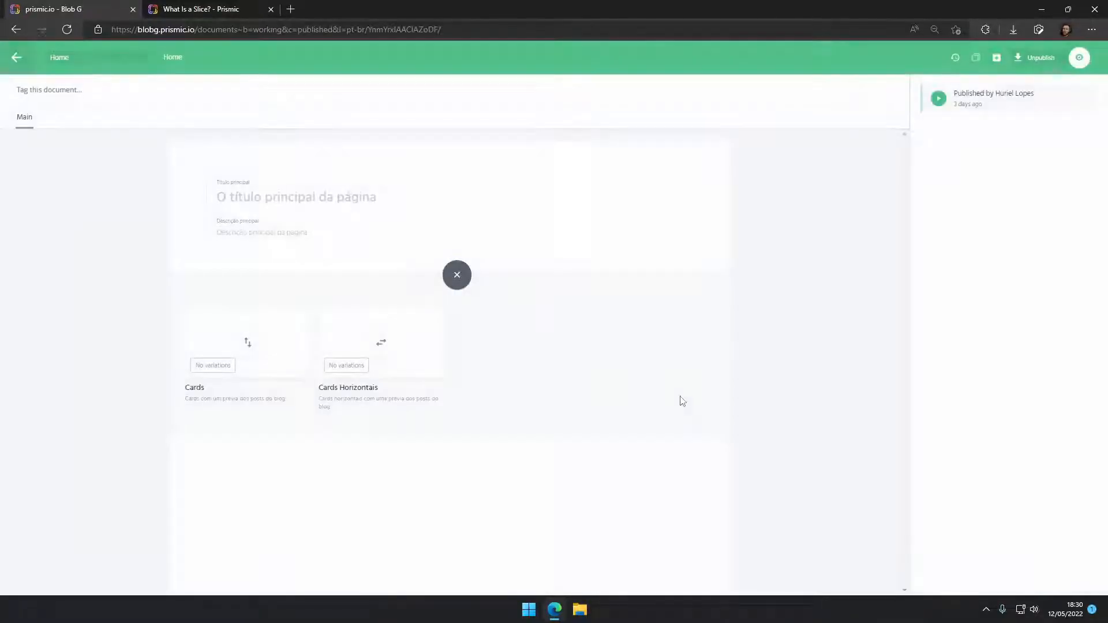
Set the page's Título principal to "Seu lugar para conferir notícias da programação".
{"action": "left_click", "coordinate": [266, 197]}
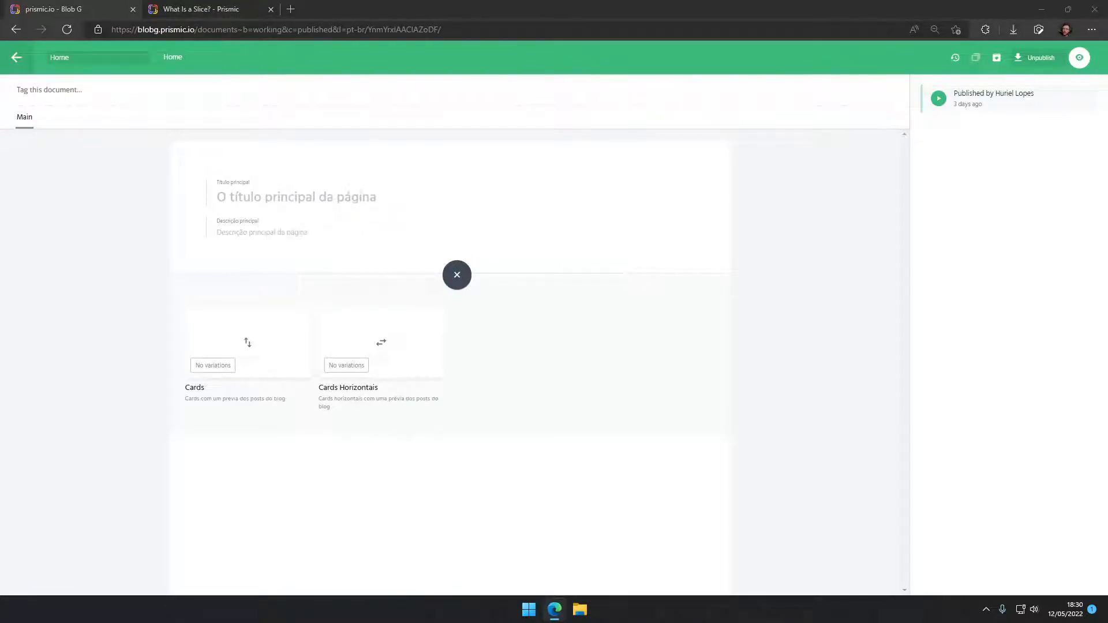
{"action": "left_click", "coordinate": [319, 198]}
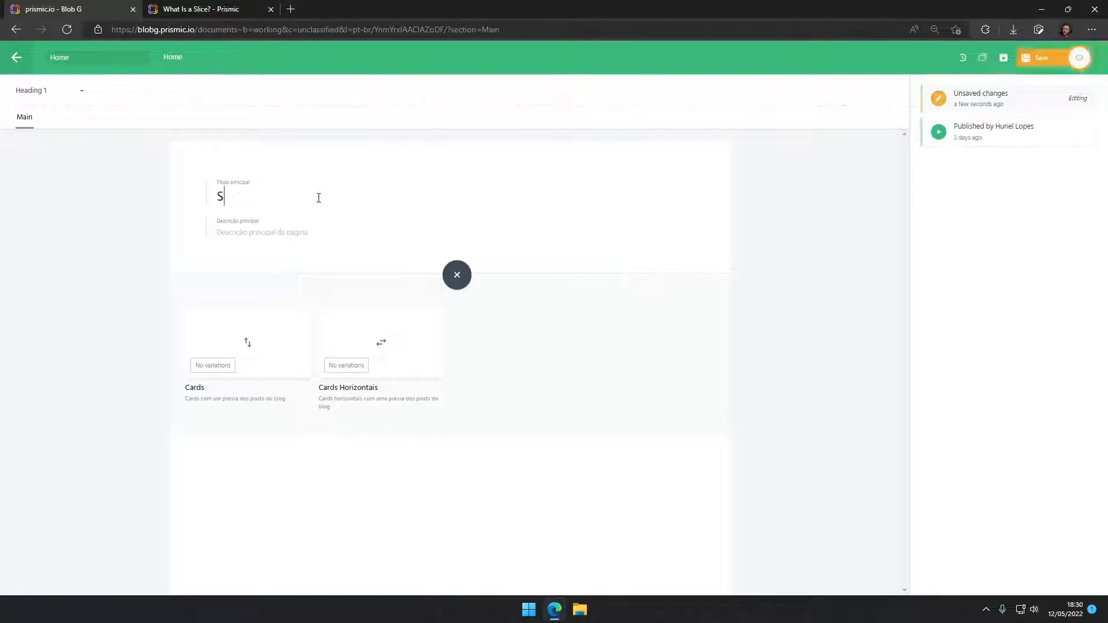
{"action": "type", "text": "Seu lugar para conferir not"}
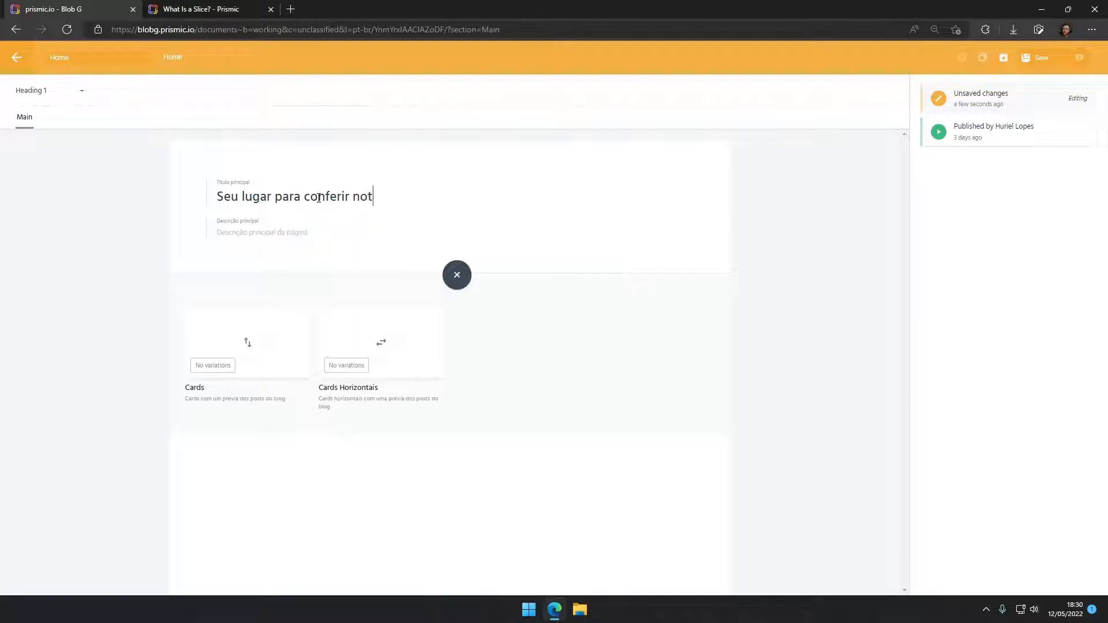
{"action": "type", "text": "ícias da programação"}
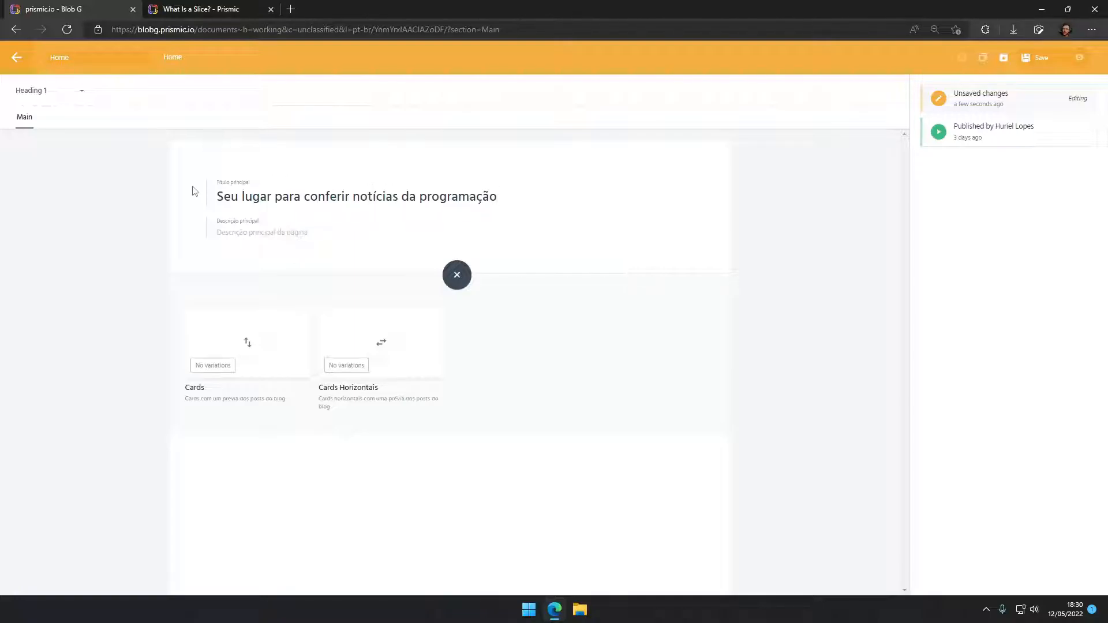
Fill in the Descrição principal with "Aqui você encontrará as últimas novidades relacionadas ao mundo dos <códigos>".
{"action": "left_click", "coordinate": [244, 231]}
{"action": "type", "text": "Aqui você encontrará as ú"}
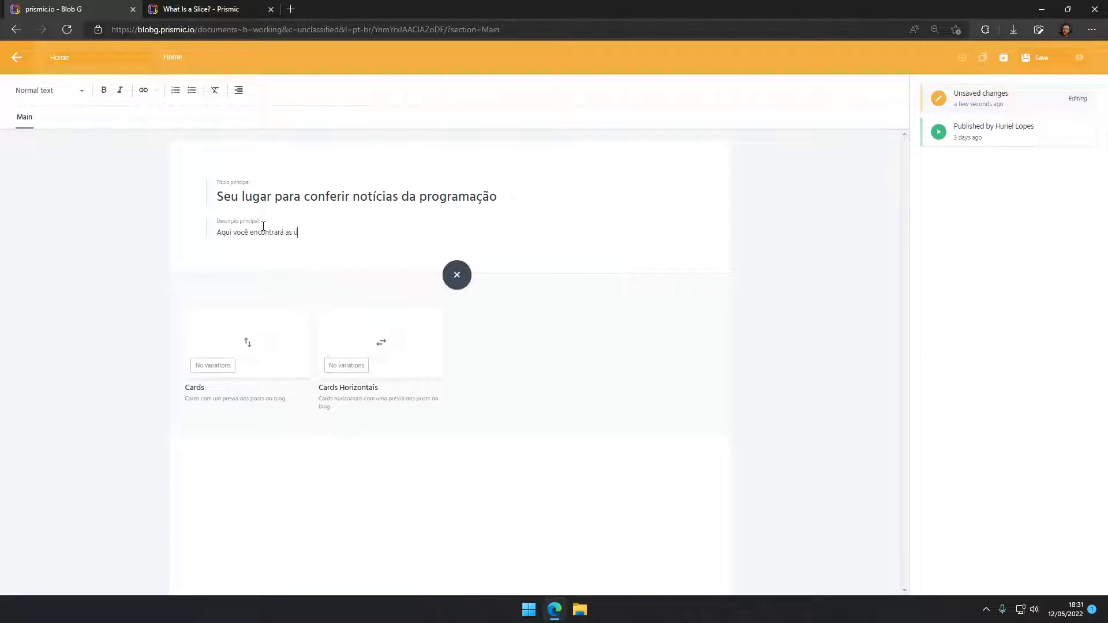
{"action": "type", "text": "acionadas ao mundo dos <código"}
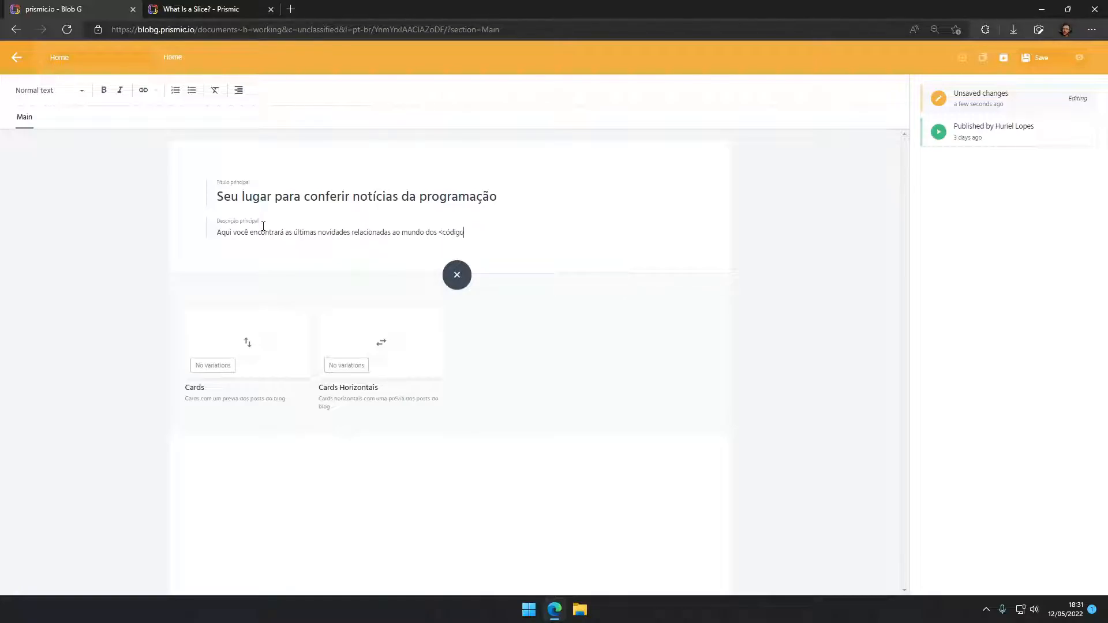
Make the word "<códigos>" bold at the end of the Descrição principal.
{"action": "key", "text": "shift+Left"}
{"action": "key", "text": "shift+Left"}
{"action": "key", "text": "shift+Left"}
{"action": "key", "text": "shift+Left"}
{"action": "key", "text": "shift+Left"}
{"action": "key", "text": "shift+Left"}
{"action": "key", "text": "shift+Left"}
{"action": "key", "text": "shift+Left"}
{"action": "key", "text": "ctrl+b"}
{"action": "left_click", "coordinate": [497, 237]}
{"action": "left_click", "coordinate": [502, 294]}
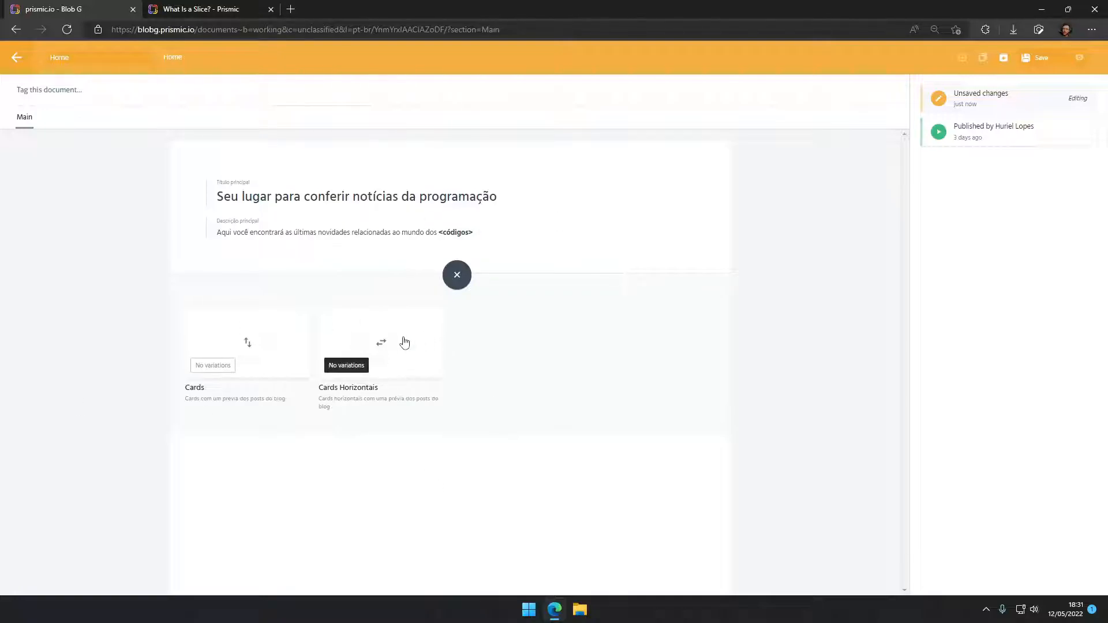
{"action": "left_click_drag", "start_coordinate": [305, 198], "coordinate": [383, 250]}
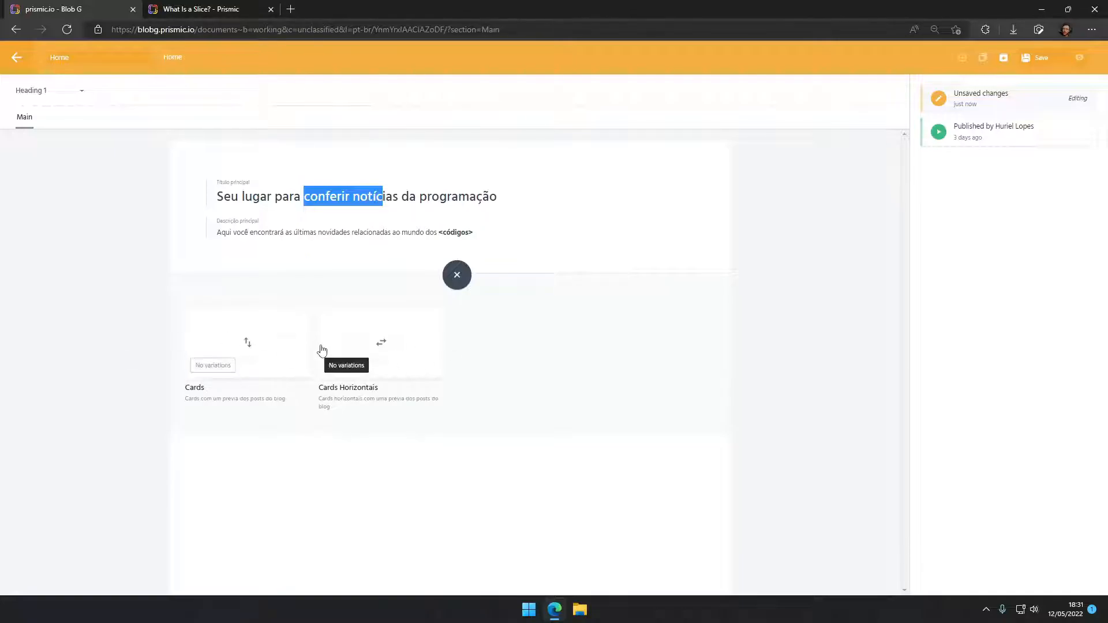
Add a Cards slice to the Home document and set its section title to "React_".
{"action": "left_click", "coordinate": [249, 350]}
{"action": "scroll", "coordinate": [325, 358], "scroll_direction": "down", "scroll_amount": 4}
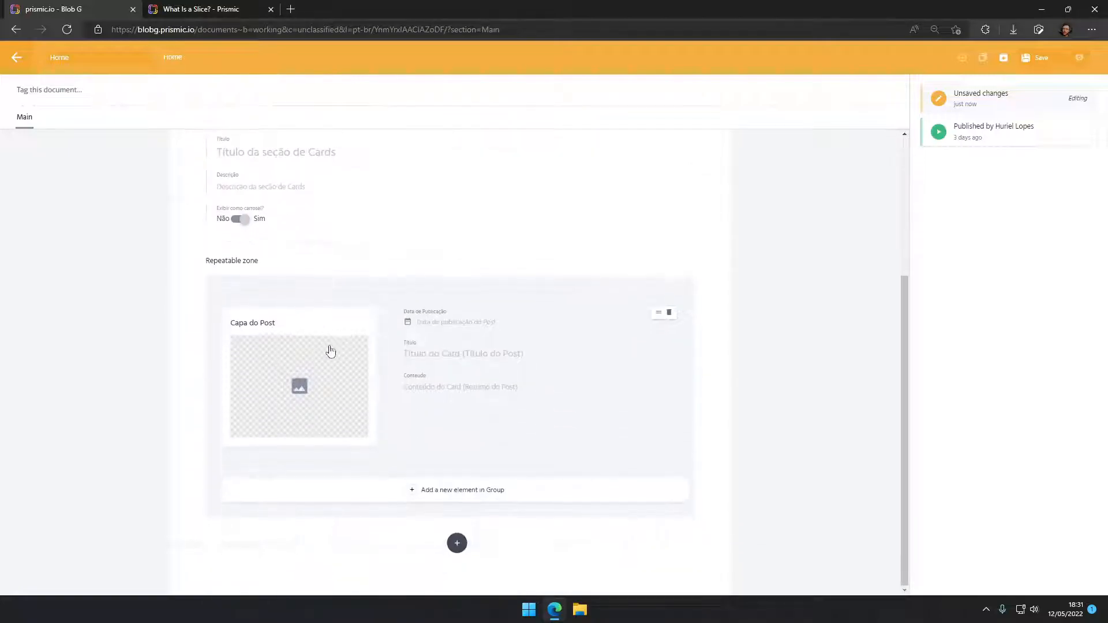
{"action": "scroll", "coordinate": [317, 268], "scroll_direction": "up", "scroll_amount": 4}
{"action": "left_click", "coordinate": [355, 363]}
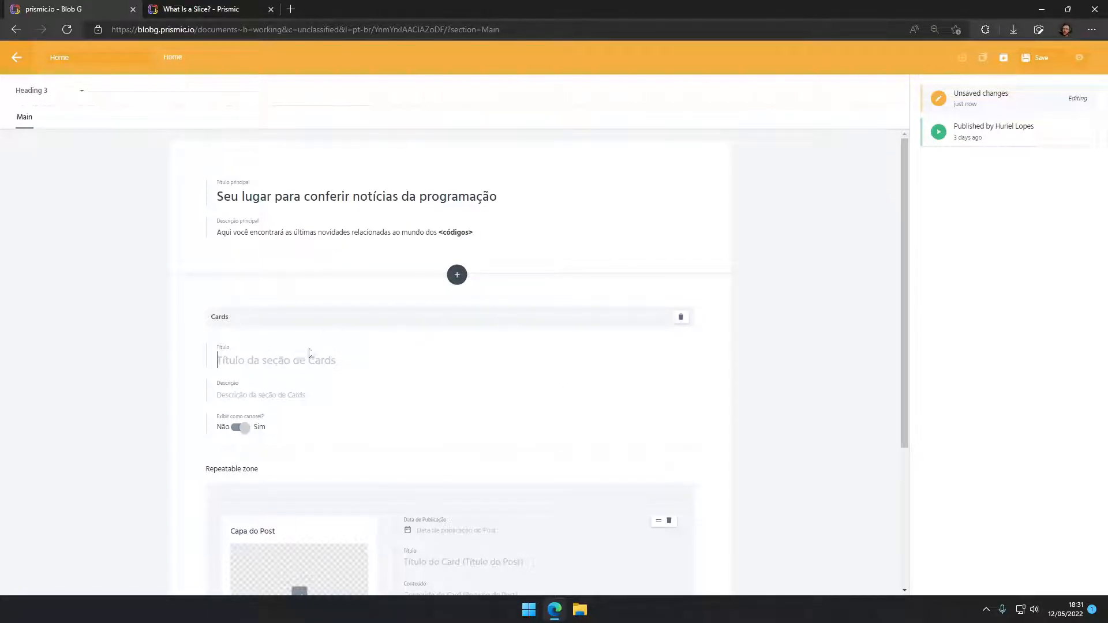
{"action": "scroll", "coordinate": [289, 405], "scroll_direction": "down", "scroll_amount": 4}
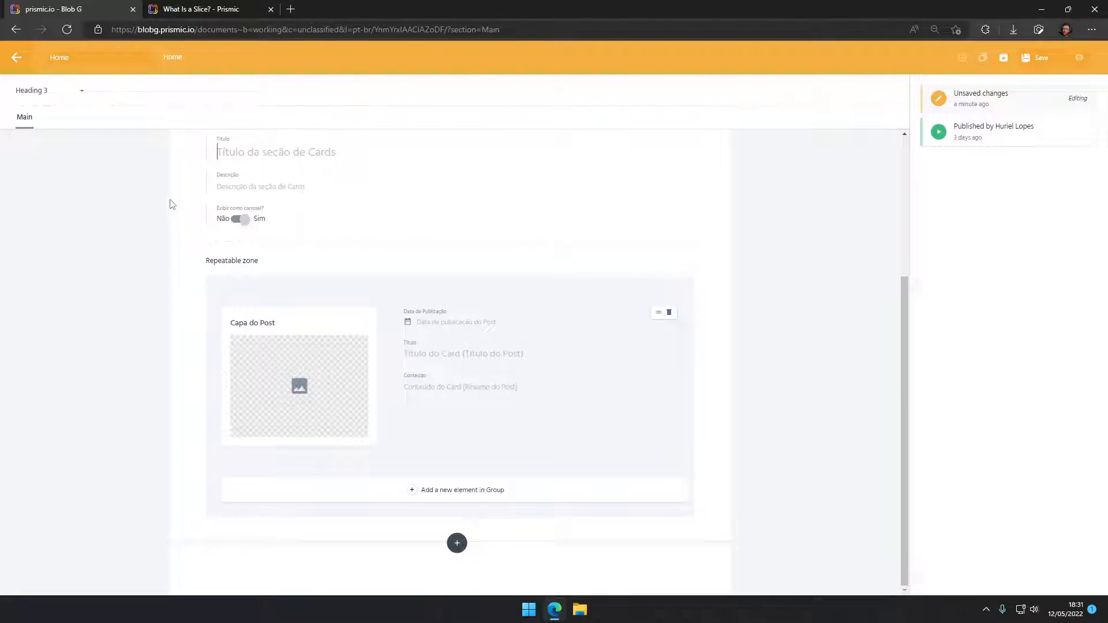
{"action": "scroll", "coordinate": [214, 211], "scroll_direction": "up", "scroll_amount": 3}
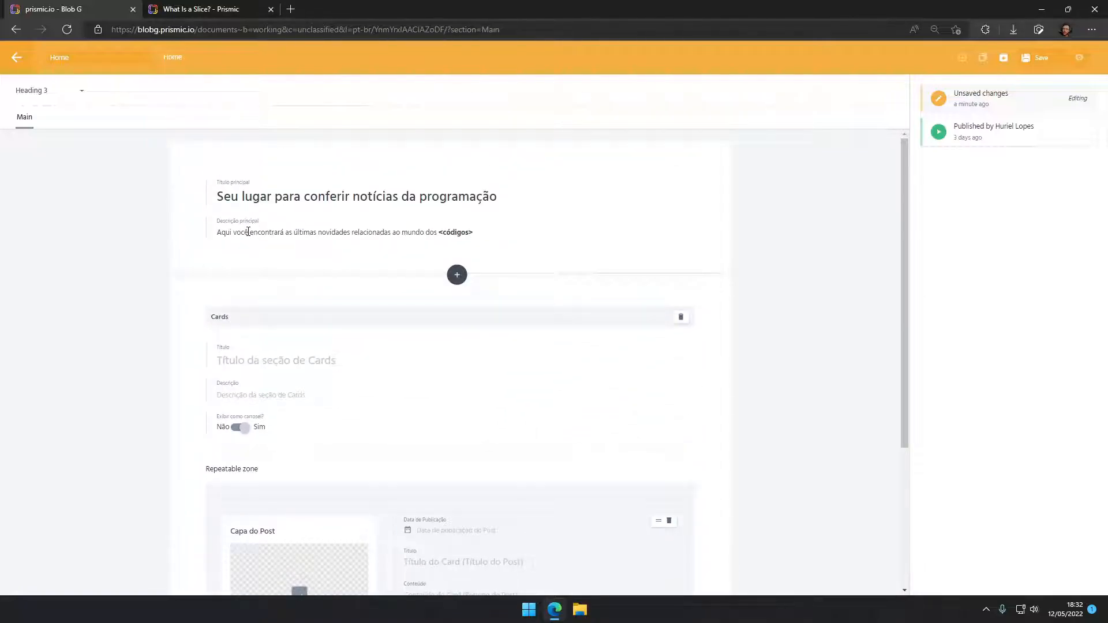
{"action": "type", "text": "React_"}
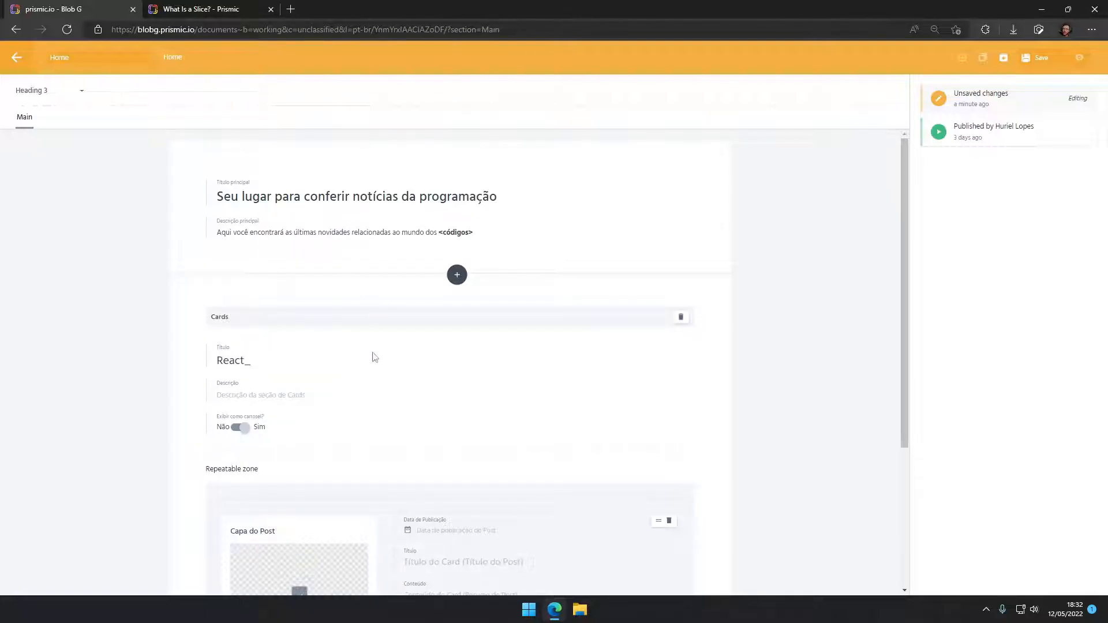
Set the Cards section's Descrição to "Confira as últimas notícias da biblioteca mais famosa de desenvolvimento Front-end!".
{"action": "scroll", "coordinate": [374, 357], "scroll_direction": "down", "scroll_amount": 2}
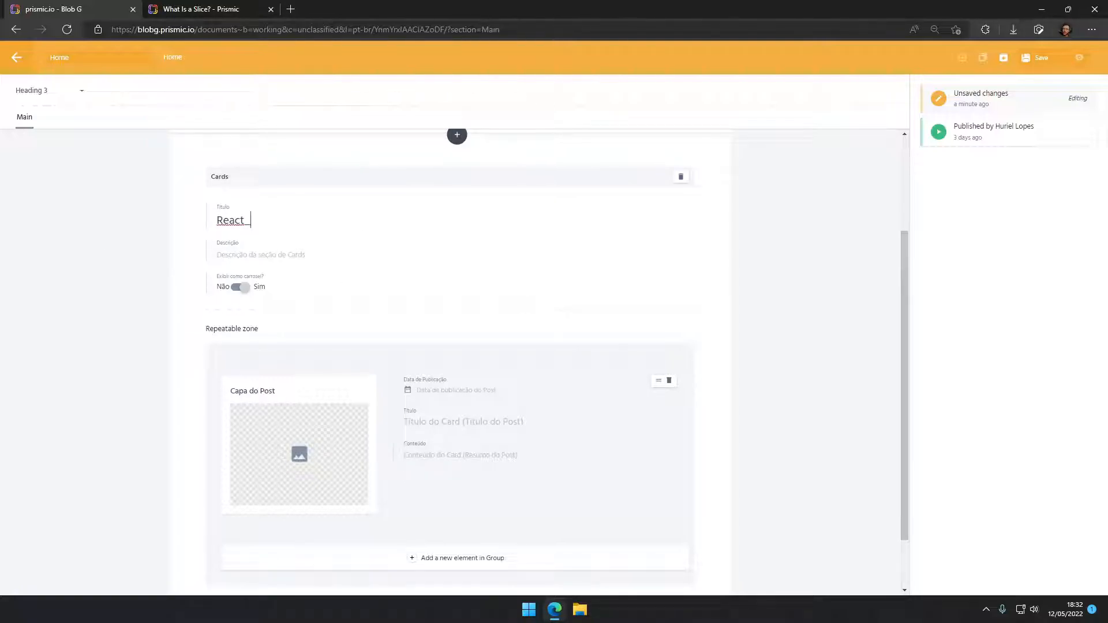
{"action": "left_click", "coordinate": [311, 260]}
{"action": "type", "text": "Confira as últimas notícias da biblioteca mais famosa de desenvolvimento Front-end!"}
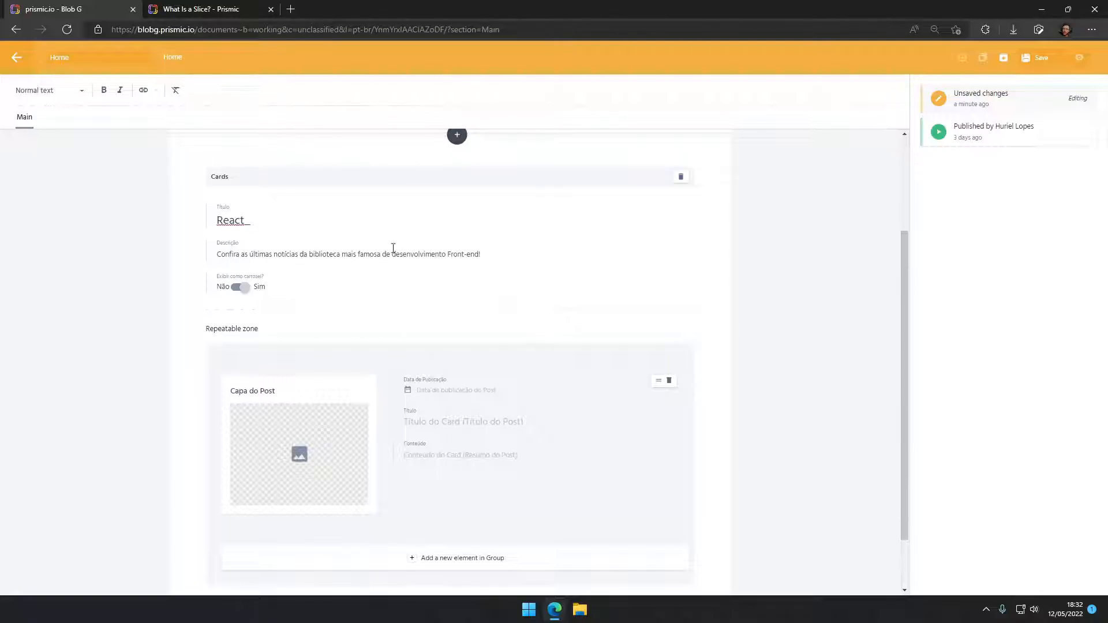
{"action": "left_click_drag", "start_coordinate": [481, 254], "coordinate": [102, 257]}
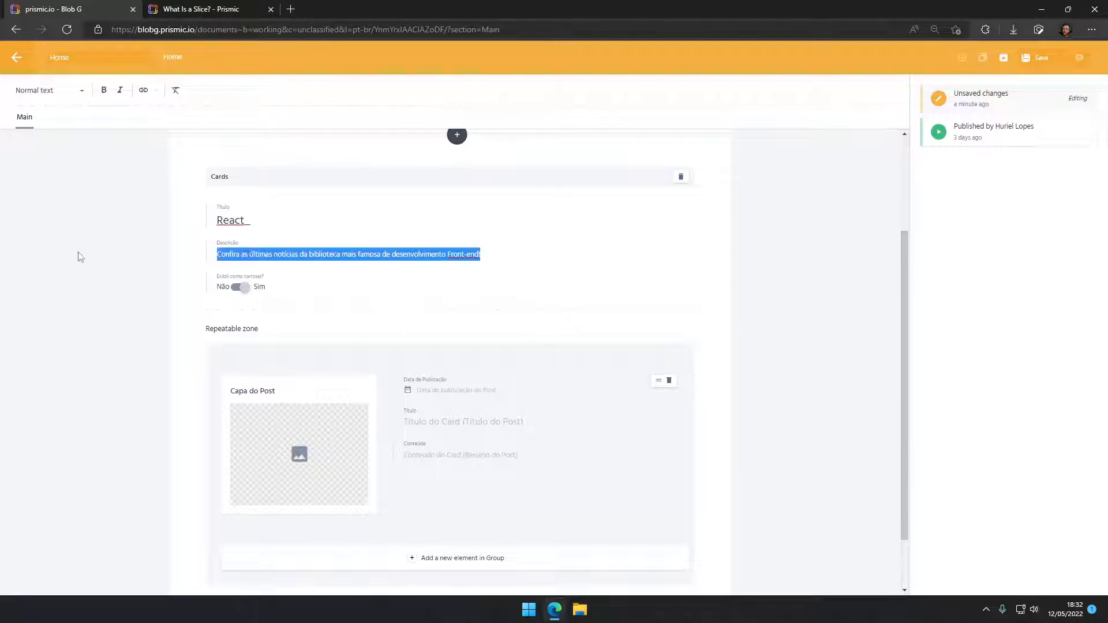
{"action": "left_click", "coordinate": [715, 263]}
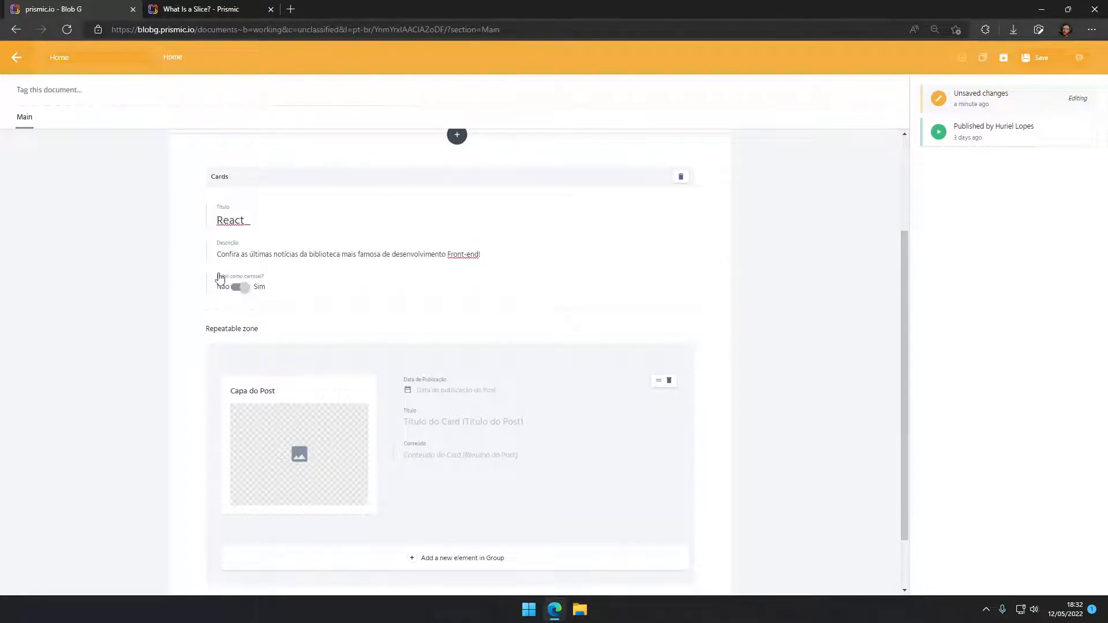
{"action": "left_click_drag", "start_coordinate": [218, 279], "coordinate": [298, 286]}
{"action": "left_click", "coordinate": [250, 295]}
Look through the media library from the Capa do Post field, checking the upload option and the alternative text of react-hexagon-icon.png.
{"action": "left_click", "coordinate": [310, 441]}
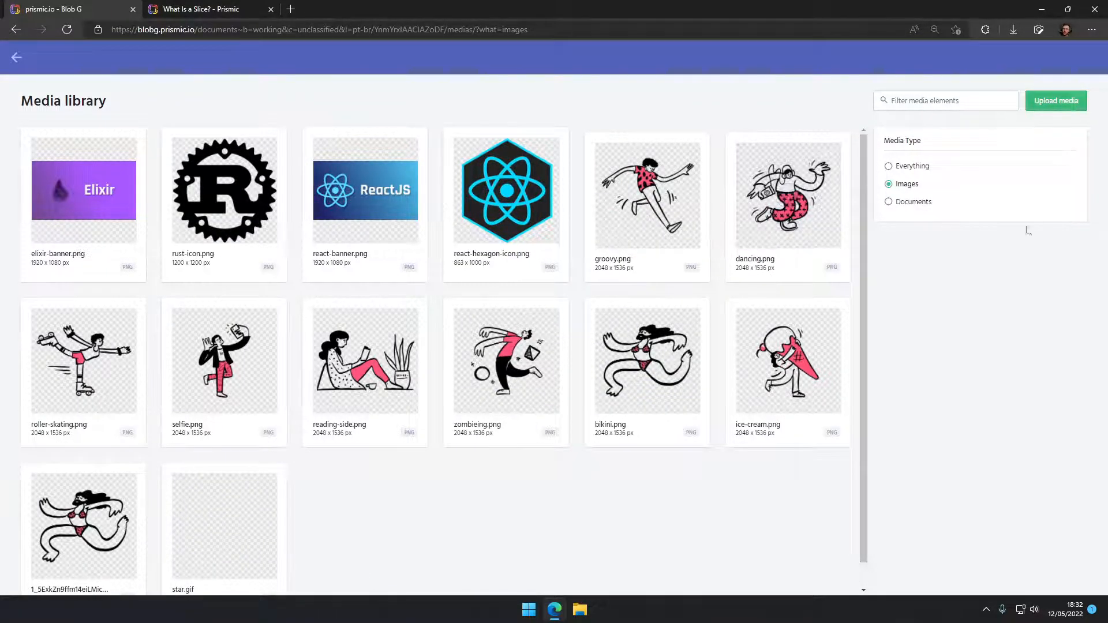
{"action": "left_click", "coordinate": [1064, 110]}
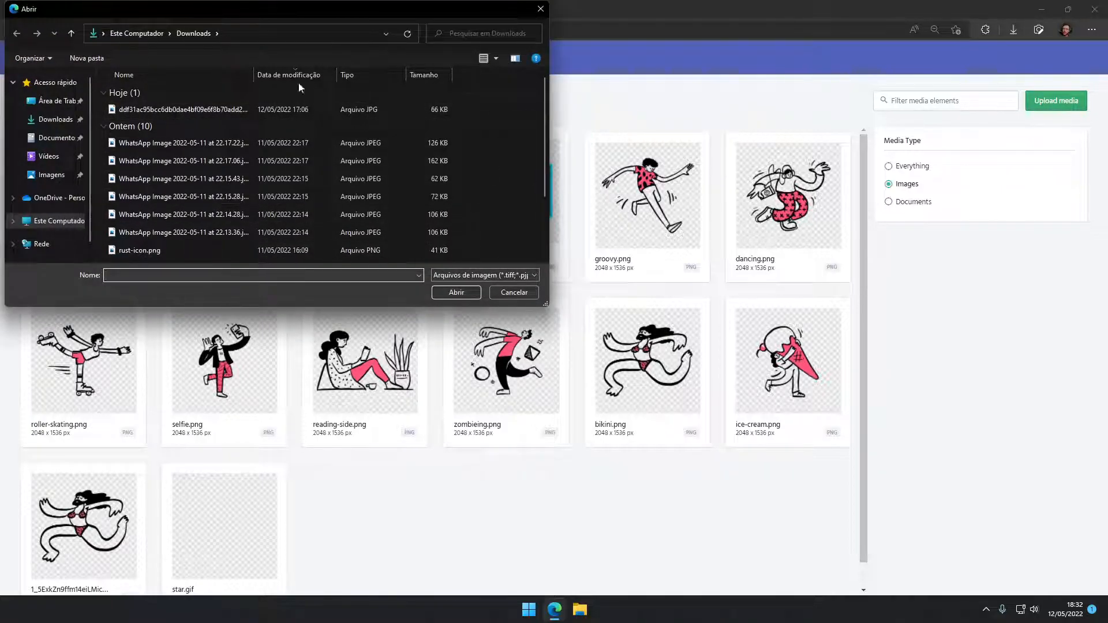
{"action": "left_click", "coordinate": [535, 291]}
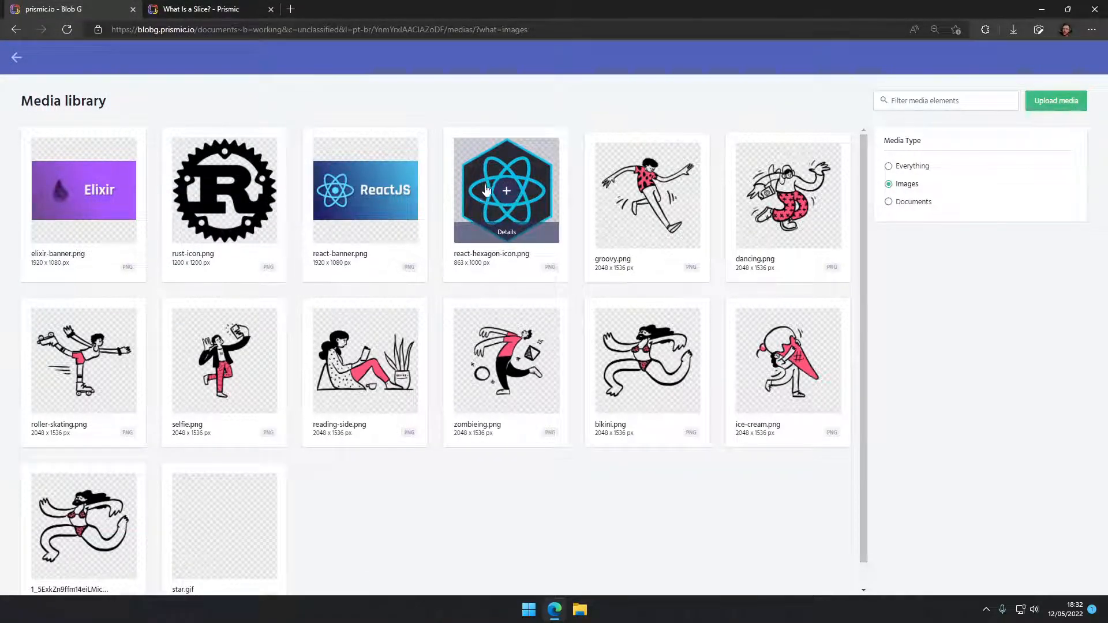
{"action": "left_click", "coordinate": [508, 233]}
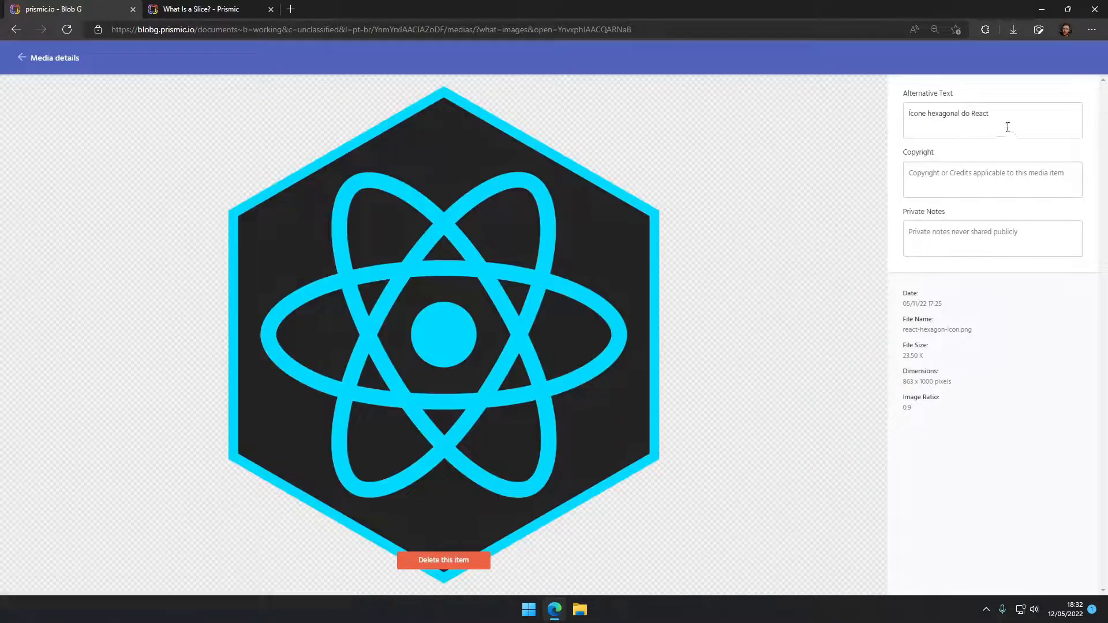
{"action": "left_click_drag", "start_coordinate": [1008, 127], "coordinate": [898, 123]}
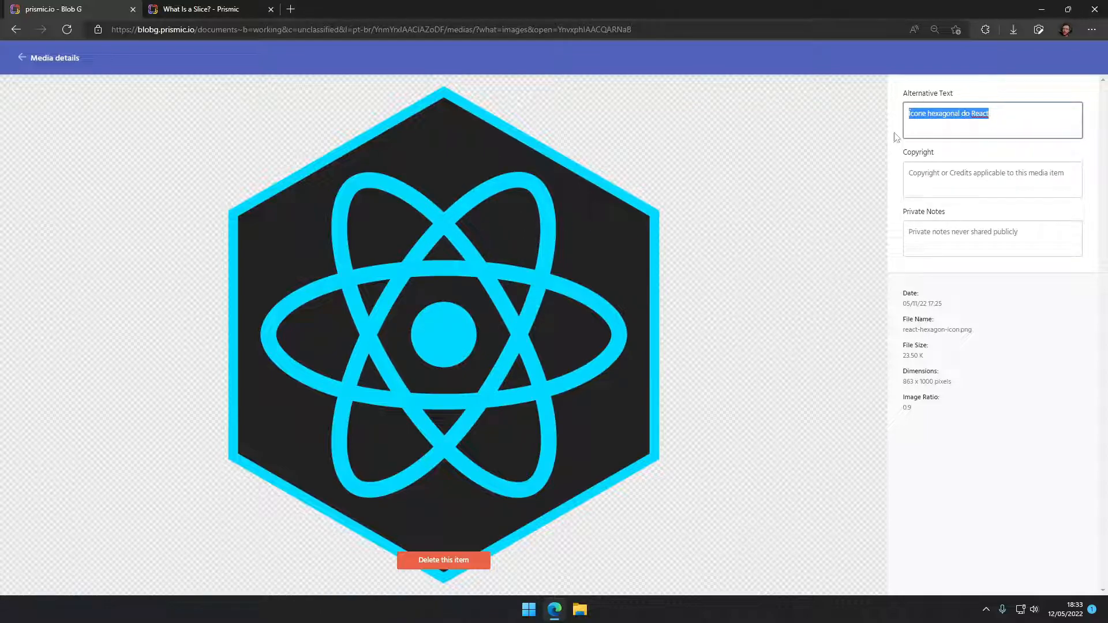
{"action": "left_click", "coordinate": [993, 114]}
{"action": "left_click_drag", "start_coordinate": [998, 115], "coordinate": [894, 118]}
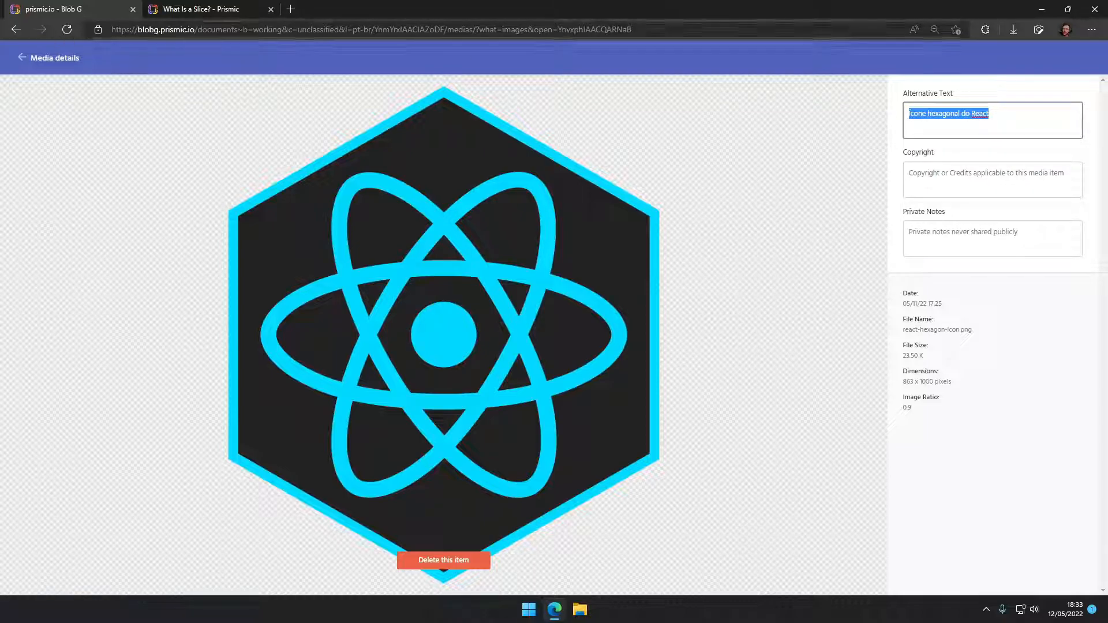
{"action": "left_click", "coordinate": [22, 57]}
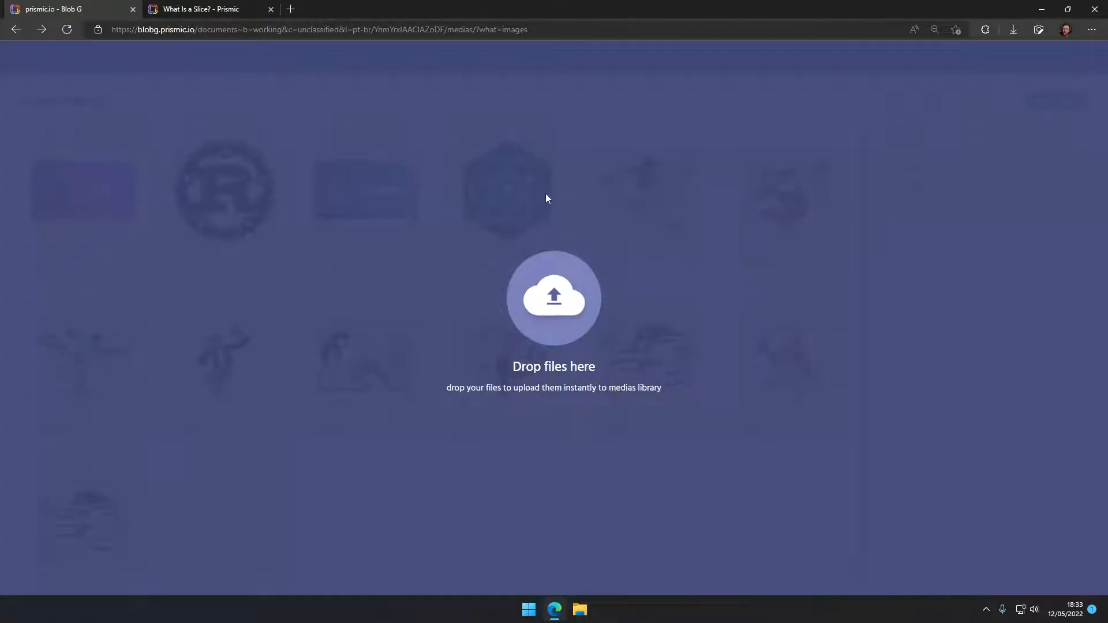
Reload the page and choose react-banner.png as the first card's Capa do Post image.
{"action": "left_click", "coordinate": [67, 30]}
{"action": "left_click", "coordinate": [590, 92]}
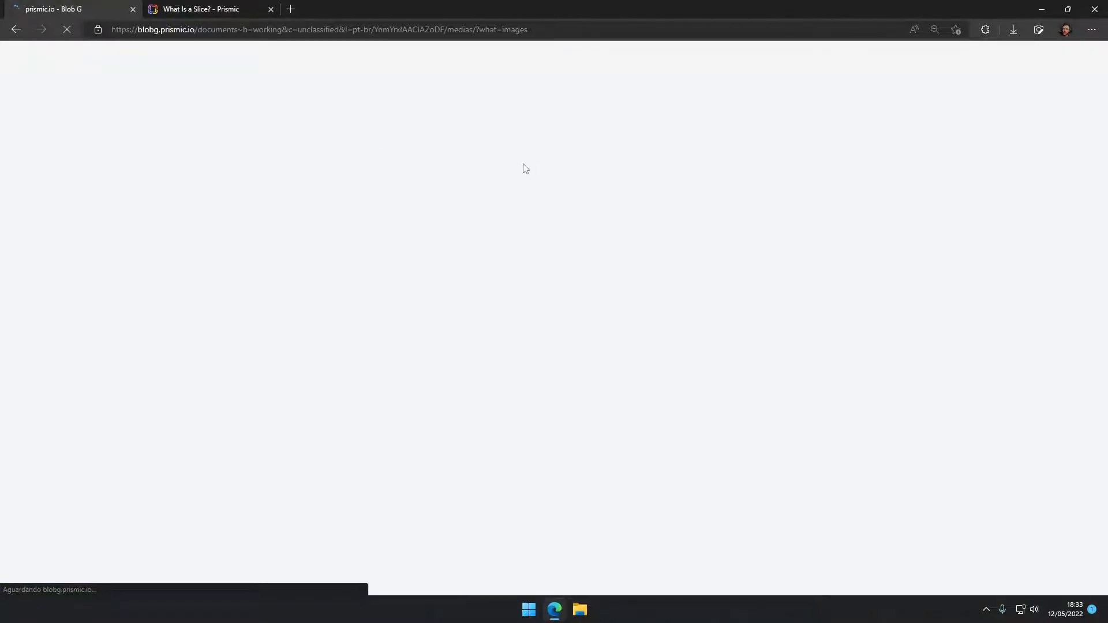
{"action": "scroll", "coordinate": [283, 541], "scroll_direction": "down", "scroll_amount": 4}
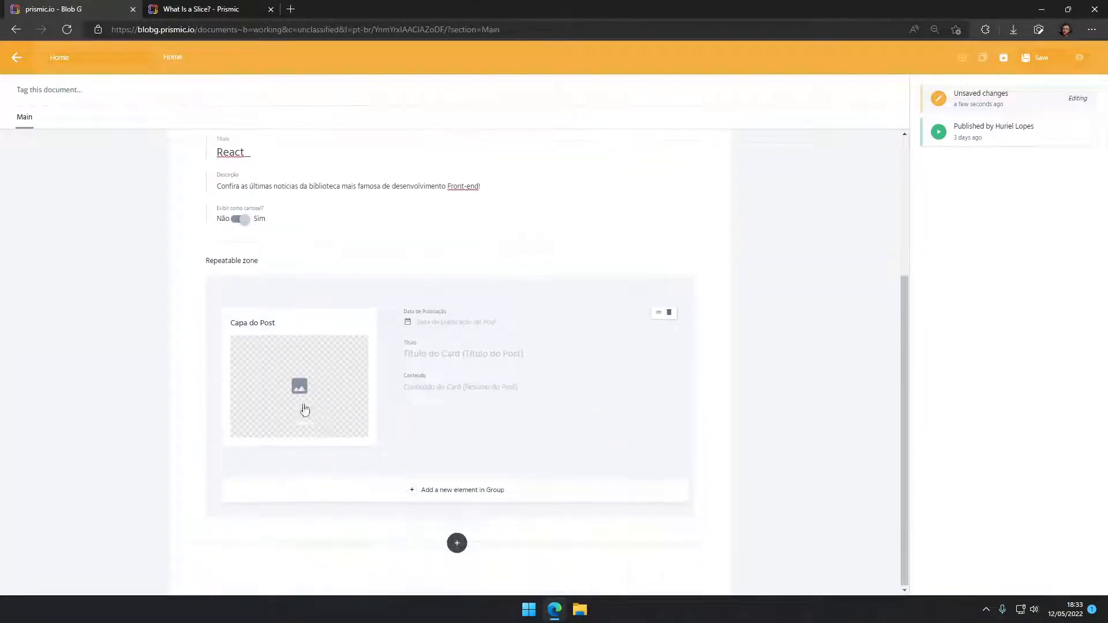
{"action": "left_click", "coordinate": [304, 426]}
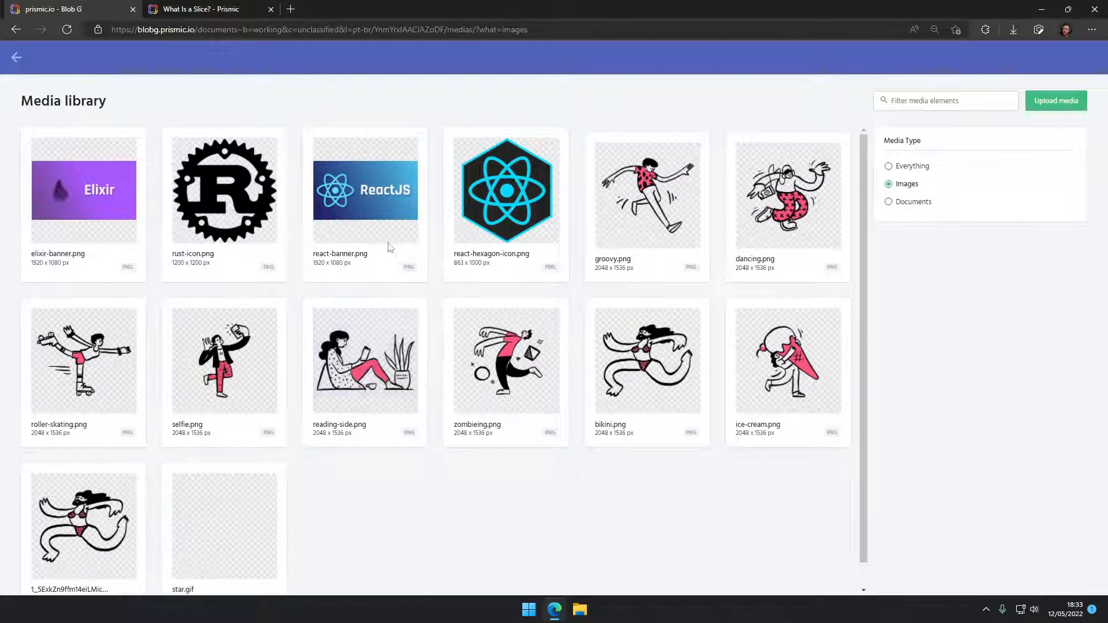
{"action": "mouse_move", "coordinate": [355, 196]}
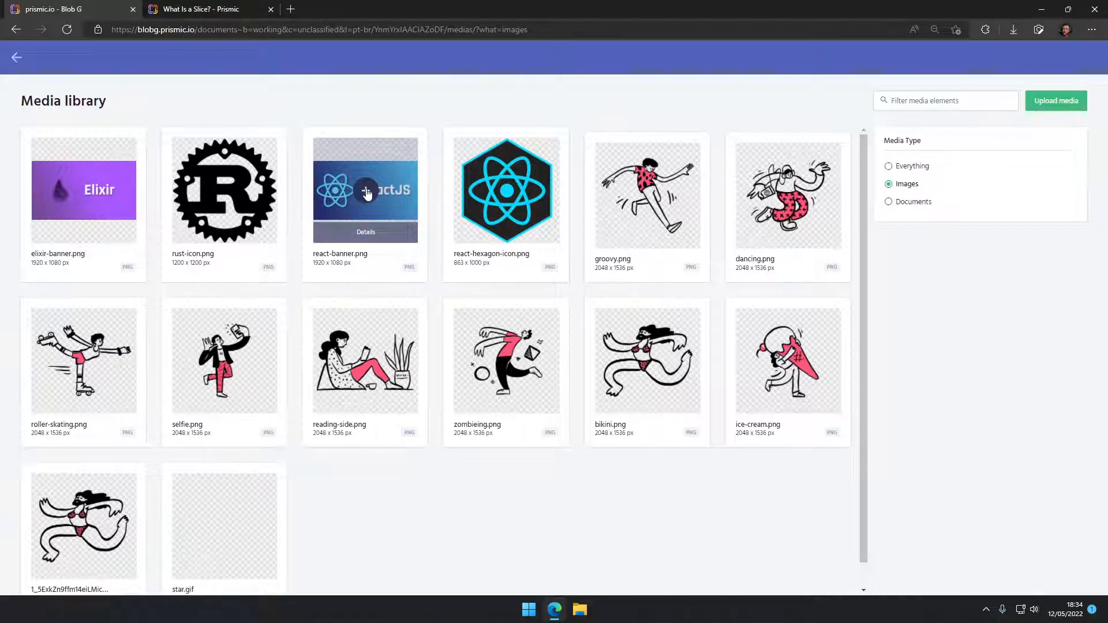
{"action": "left_click", "coordinate": [366, 191]}
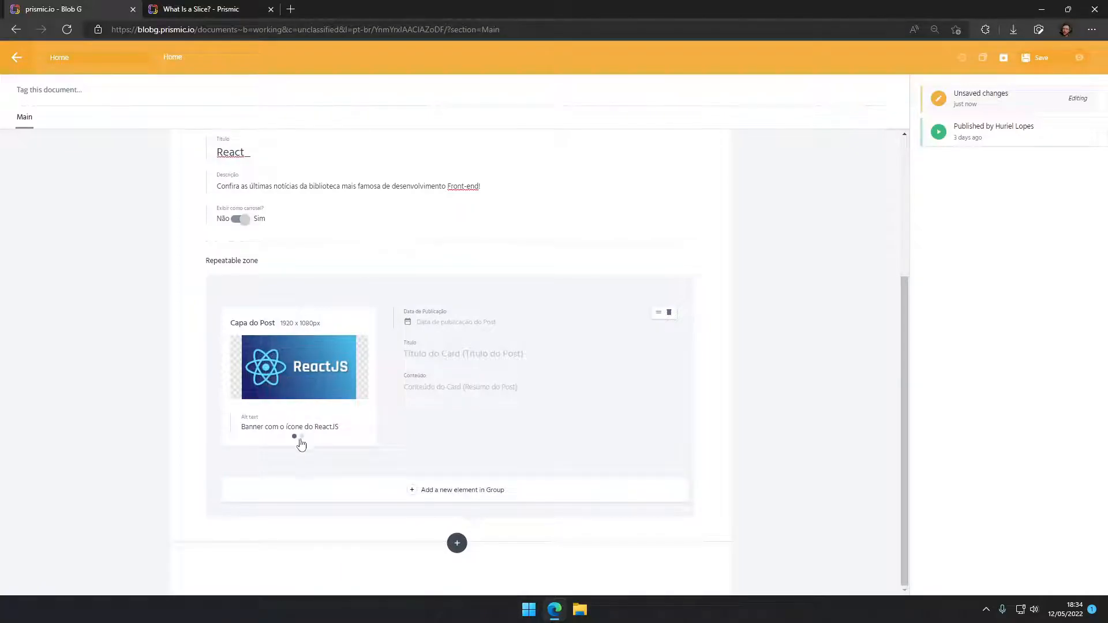
Examine the main and recommended crops of the Capa do Post image in the picture editor, keeping the recommended crop centred.
{"action": "mouse_move", "coordinate": [298, 389]}
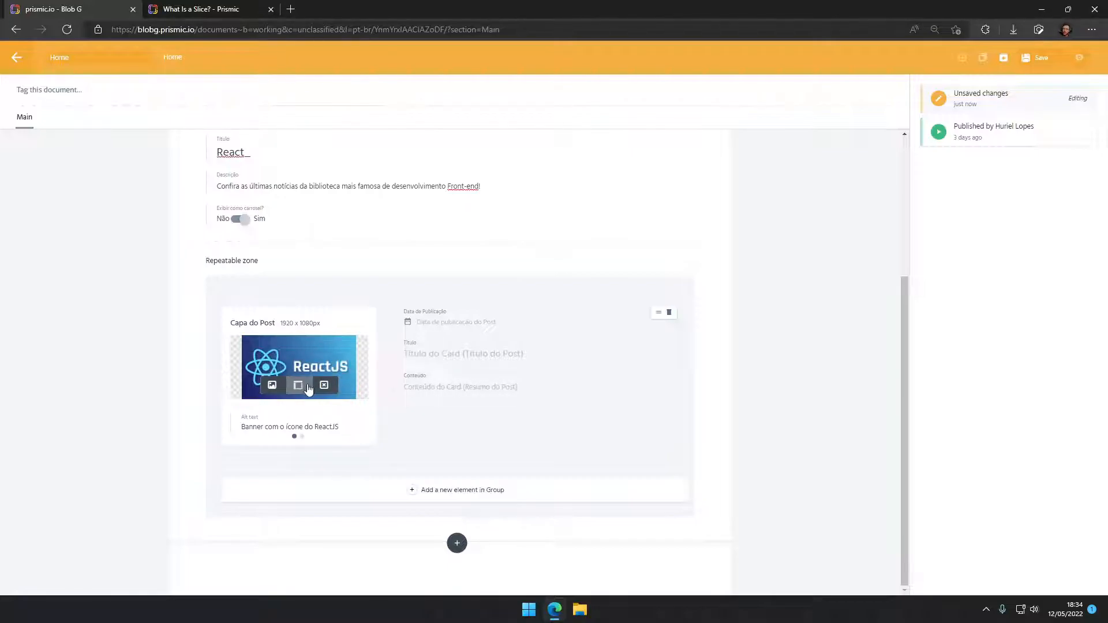
{"action": "left_click", "coordinate": [308, 388]}
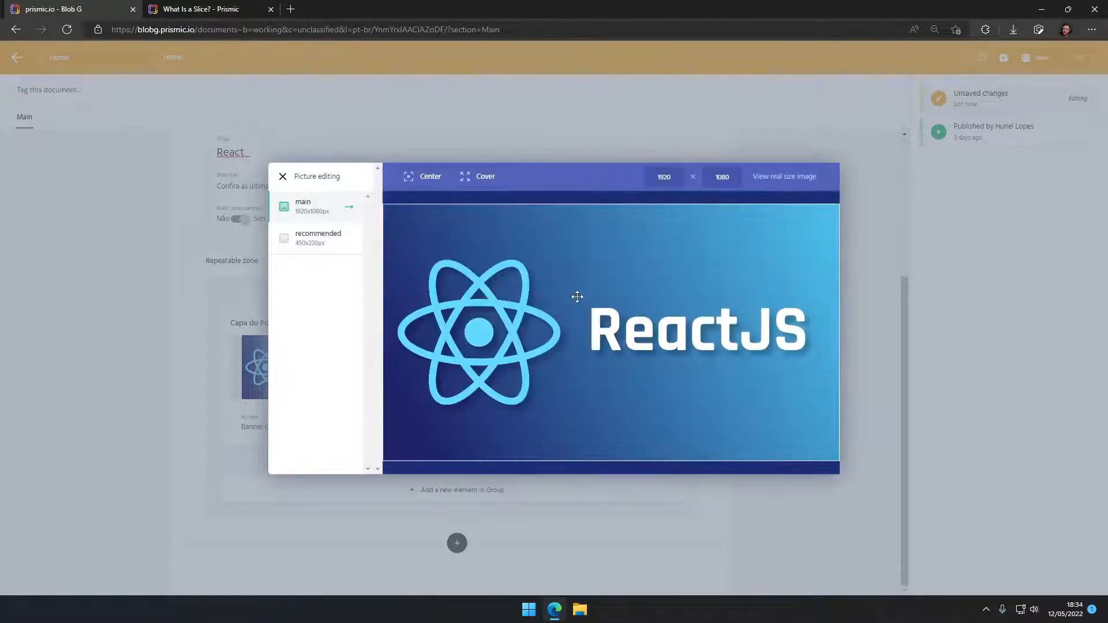
{"action": "left_click", "coordinate": [319, 239]}
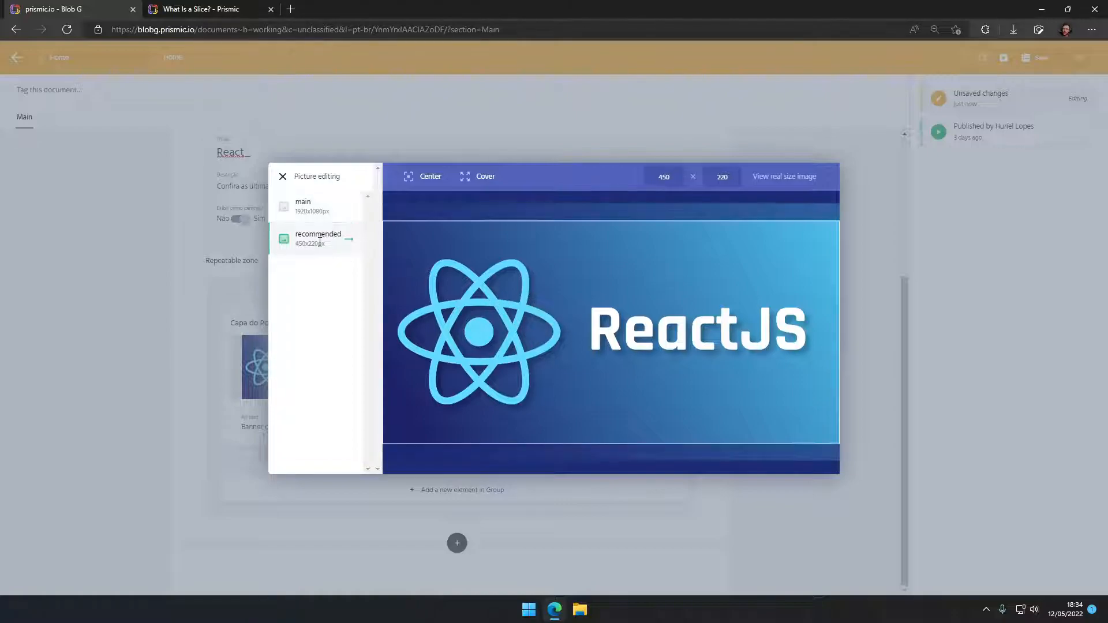
{"action": "left_click_drag", "start_coordinate": [536, 239], "coordinate": [594, 310]}
{"action": "left_click", "coordinate": [435, 184]}
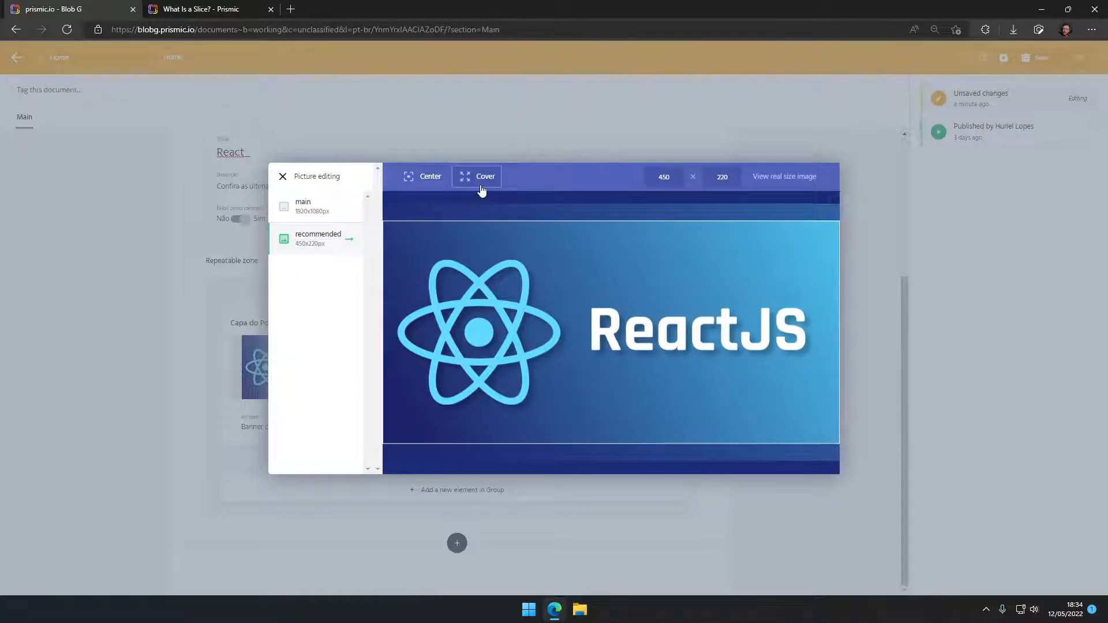
{"action": "left_click", "coordinate": [283, 176]}
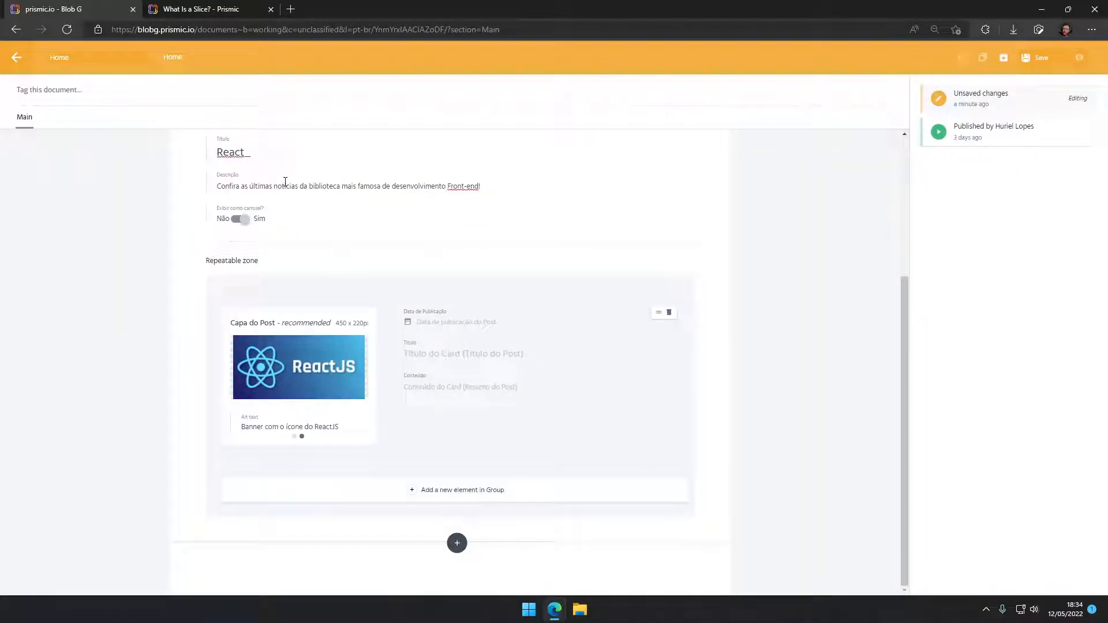
{"action": "left_click", "coordinate": [294, 436]}
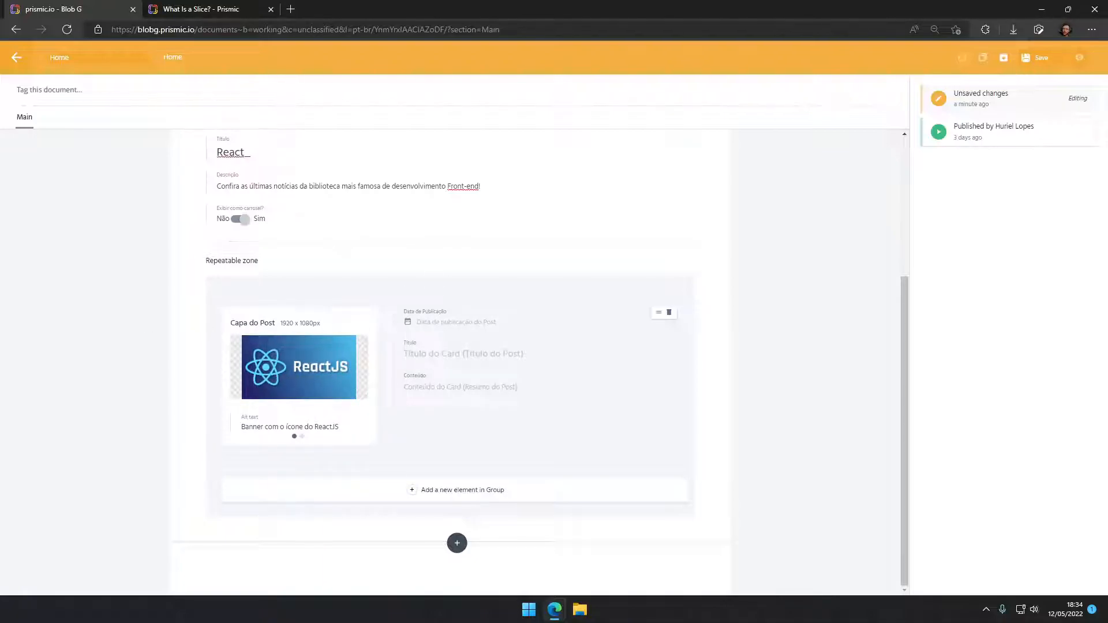
Set the first card's Data de Publicação to 05-11-2022.
{"action": "left_click", "coordinate": [543, 319]}
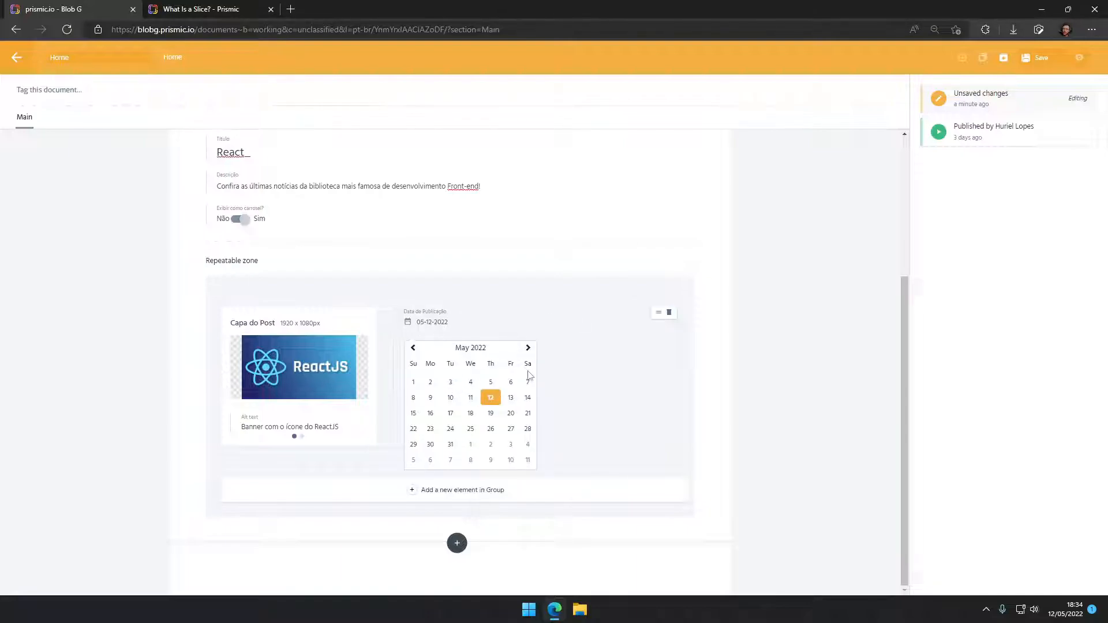
{"action": "left_click", "coordinate": [470, 398]}
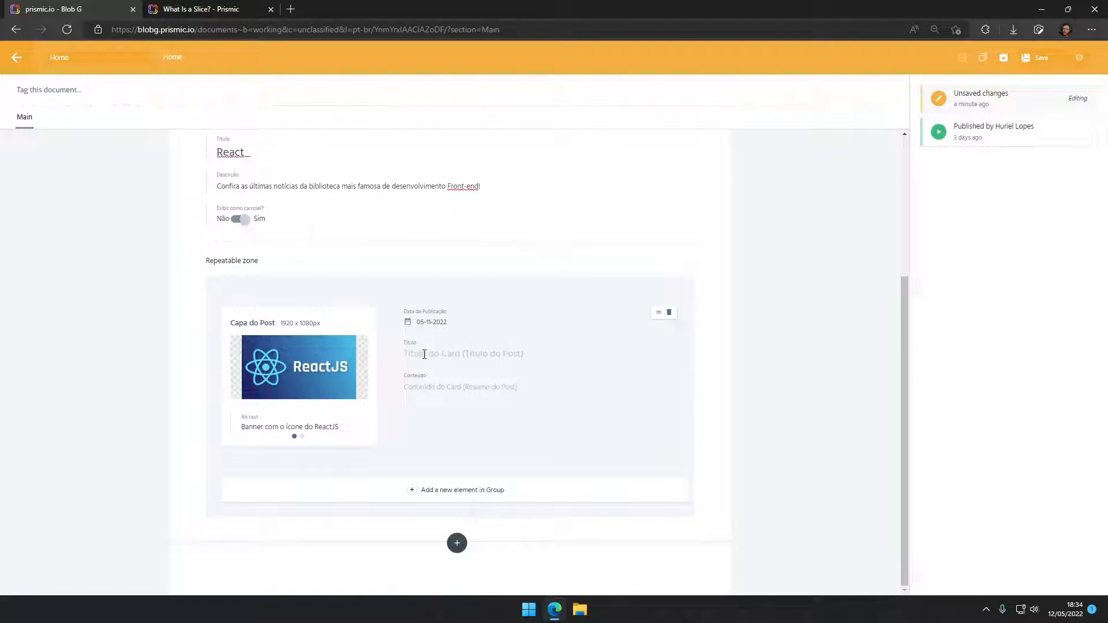
{"action": "left_click", "coordinate": [428, 325]}
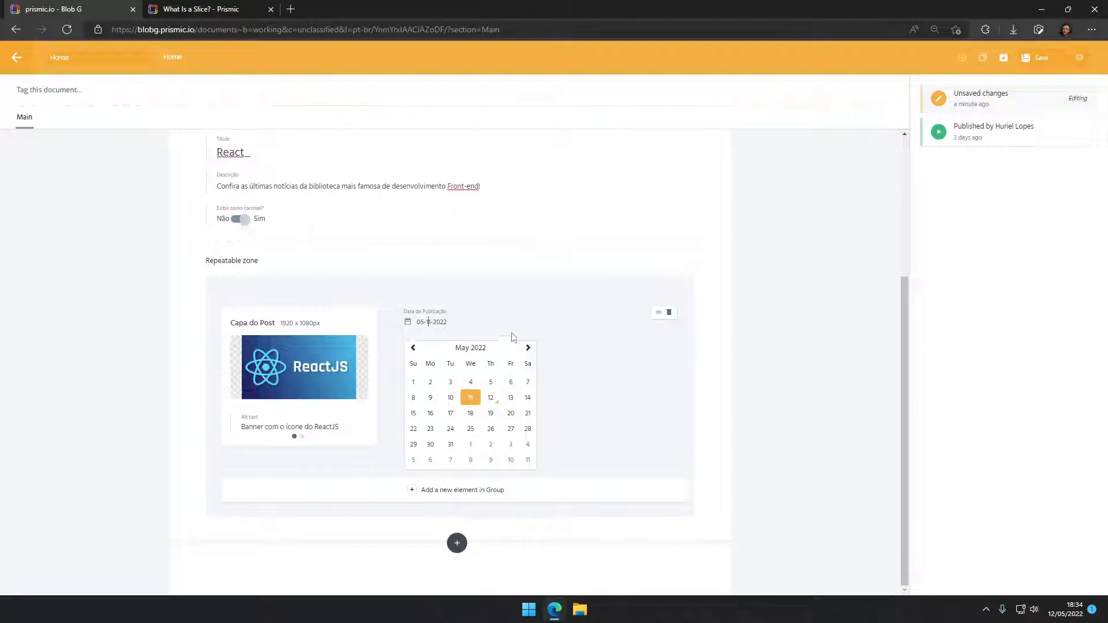
{"action": "left_click", "coordinate": [685, 386]}
Set the first card's Título to "React 18 e características simultâneas" and fill its Conteúdo with the summary starting "React 18 adiciona o tão esperado renderizador simultâneo".
{"action": "left_click", "coordinate": [446, 351]}
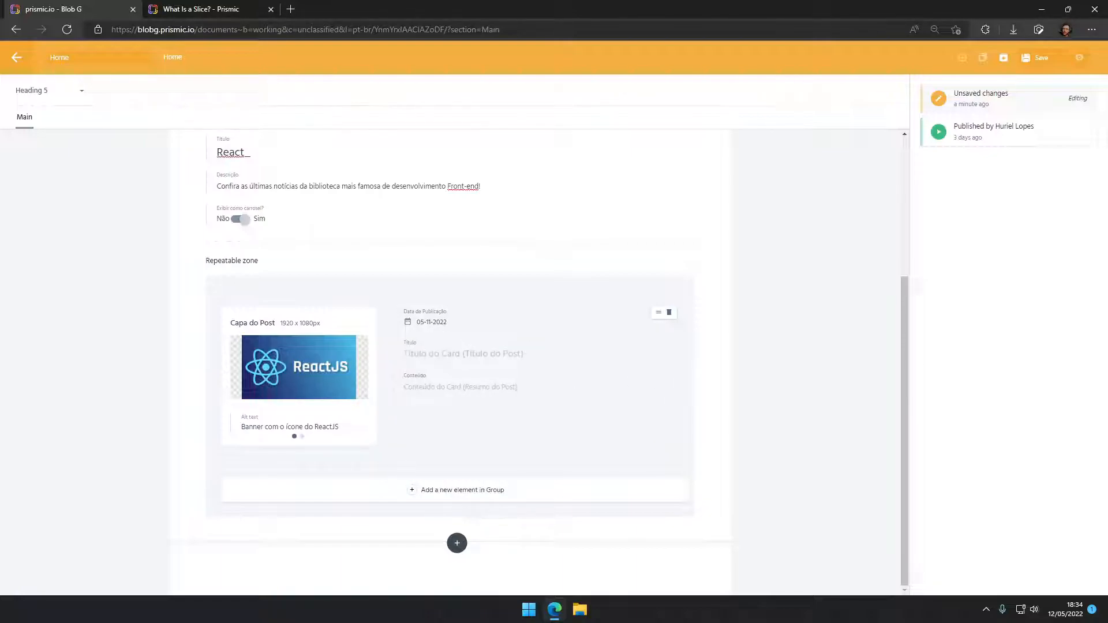
{"action": "key", "text": "alt+Tab"}
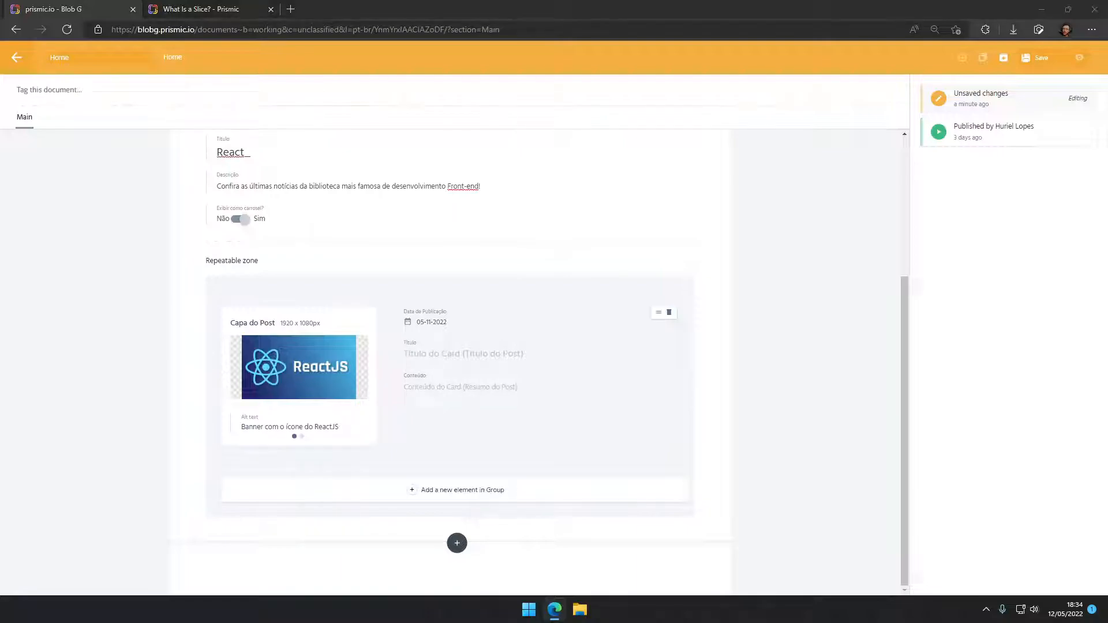
{"action": "key", "text": "alt+Tab"}
{"action": "type", "text": "React 18 e características simultâneas"}
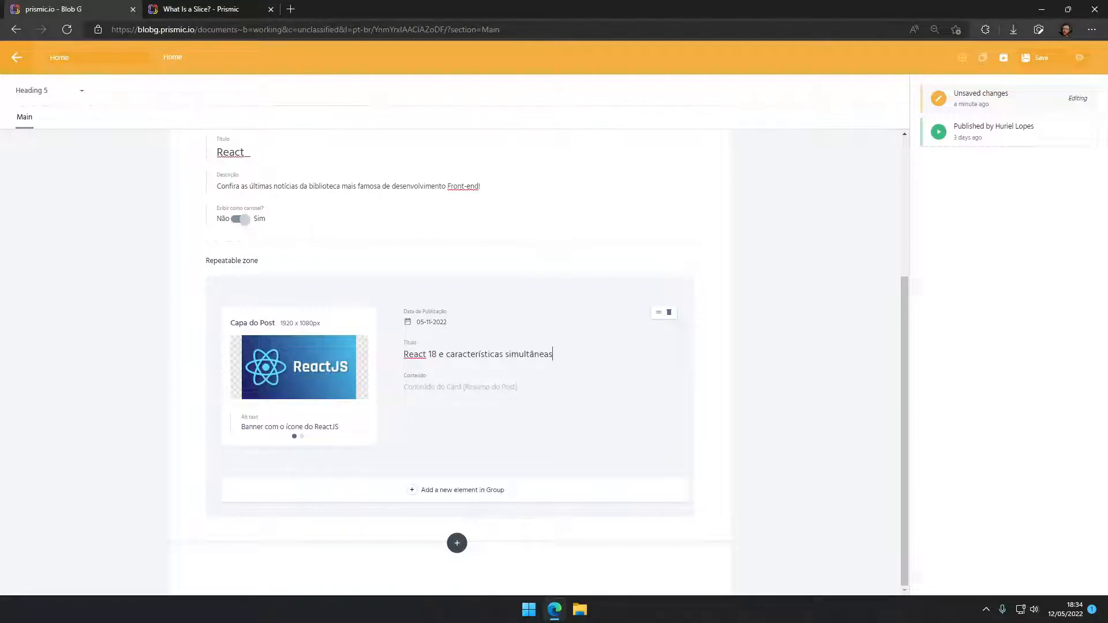
{"action": "left_click", "coordinate": [452, 388]}
{"action": "type", "text": "React 18 adiciona o tão esperado renderizador simultâneo e atualizações ao Suspense sem grandes mudanças de quebra. Os aplicativos podem atualizar para React 18 e começar gradualmente a adotar recursos simultâneos com a quantidade de esforço em comparação com qualquer outra versão importante."}
{"action": "left_click", "coordinate": [788, 386]}
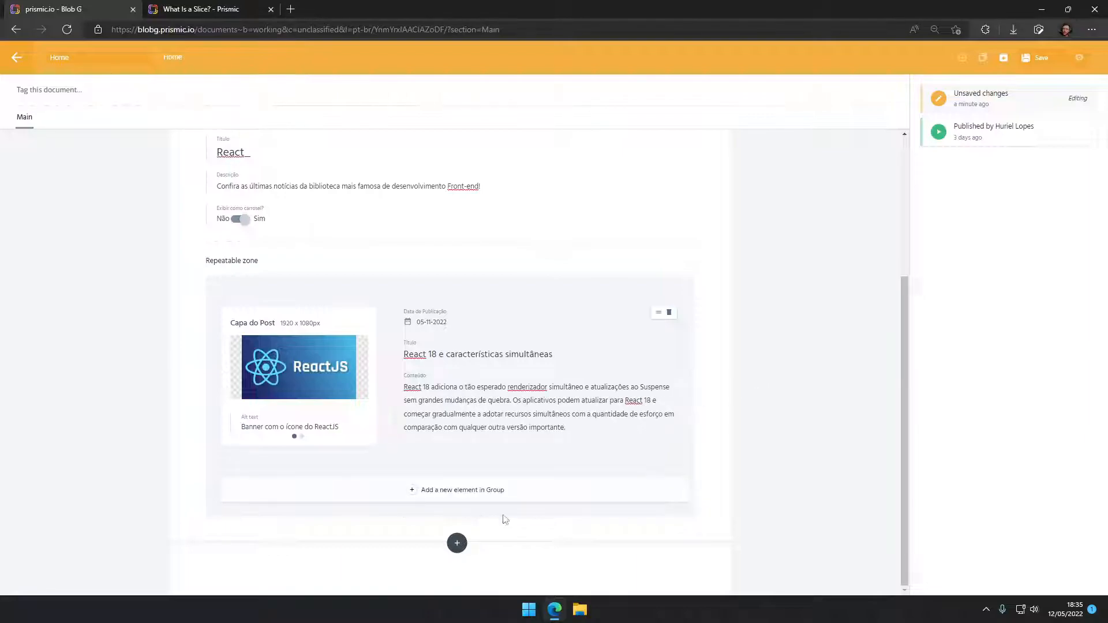
Add a second card to the Cards section with react-banner.png as its Capa do Post image.
{"action": "left_click", "coordinate": [460, 489]}
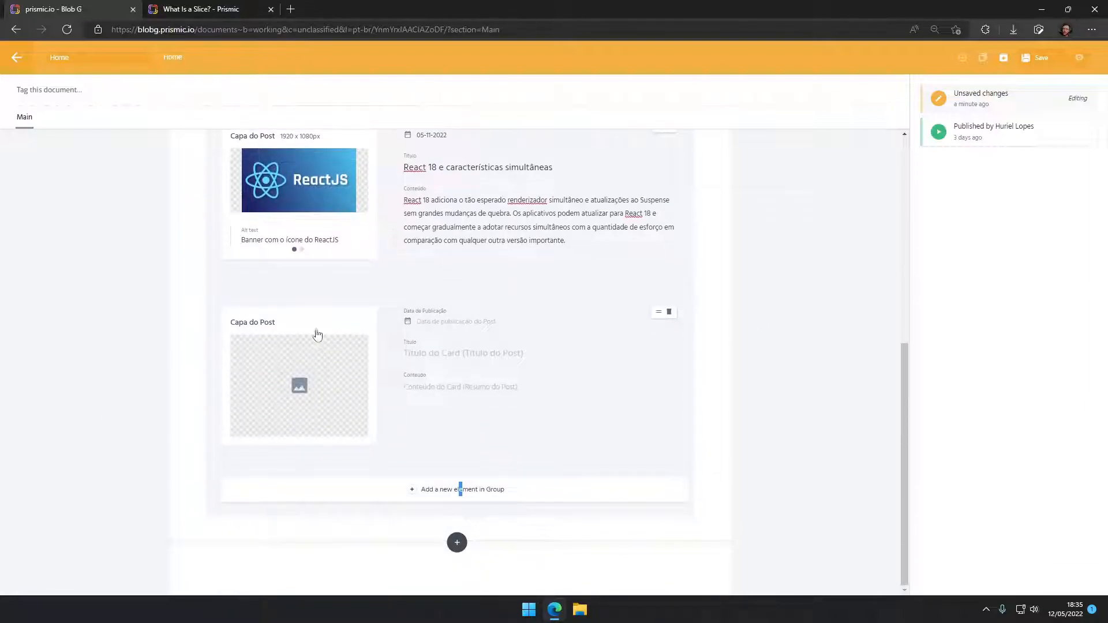
{"action": "left_click", "coordinate": [317, 373]}
{"action": "left_click", "coordinate": [367, 198]}
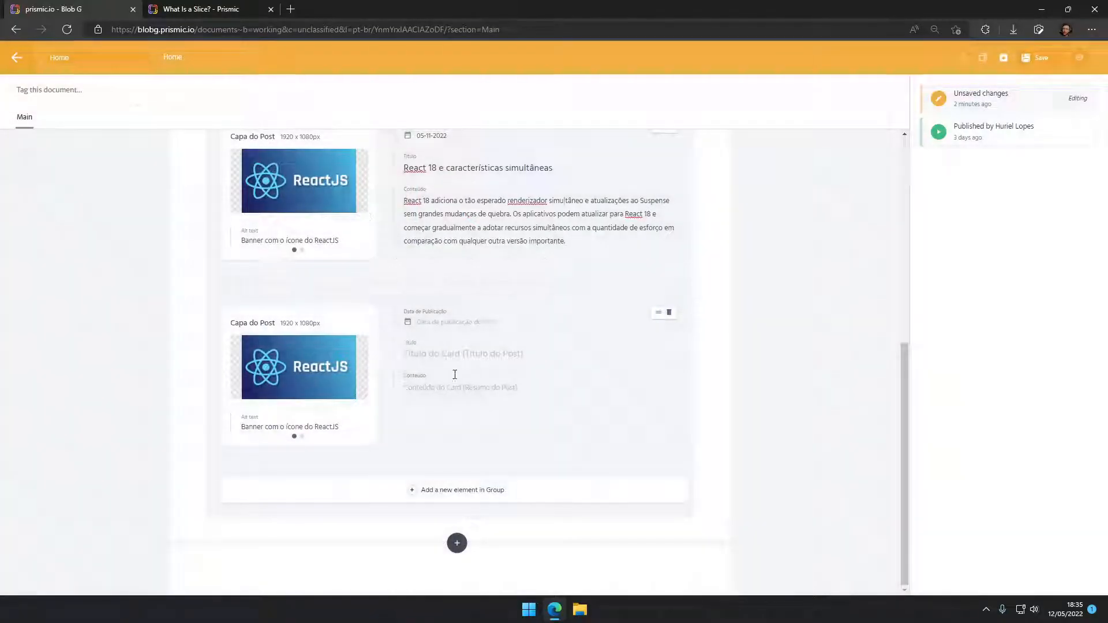
Set the second card's Data de Publicação to 12-21-2021.
{"action": "left_click", "coordinate": [453, 325]}
{"action": "left_click", "coordinate": [467, 353]}
{"action": "left_click", "coordinate": [479, 353]}
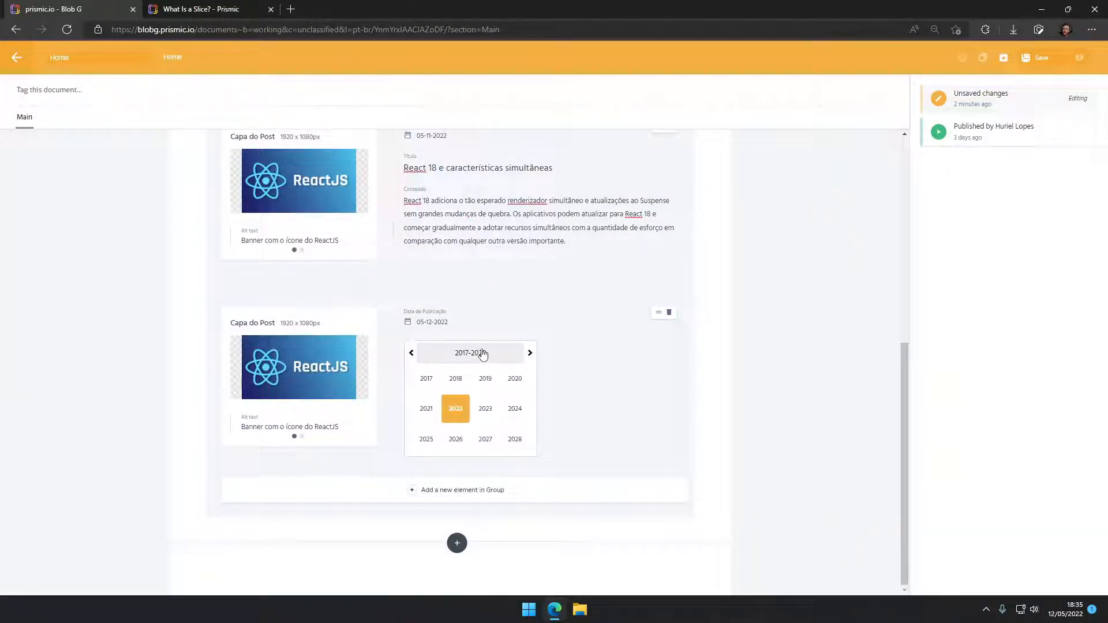
{"action": "left_click", "coordinate": [427, 408]}
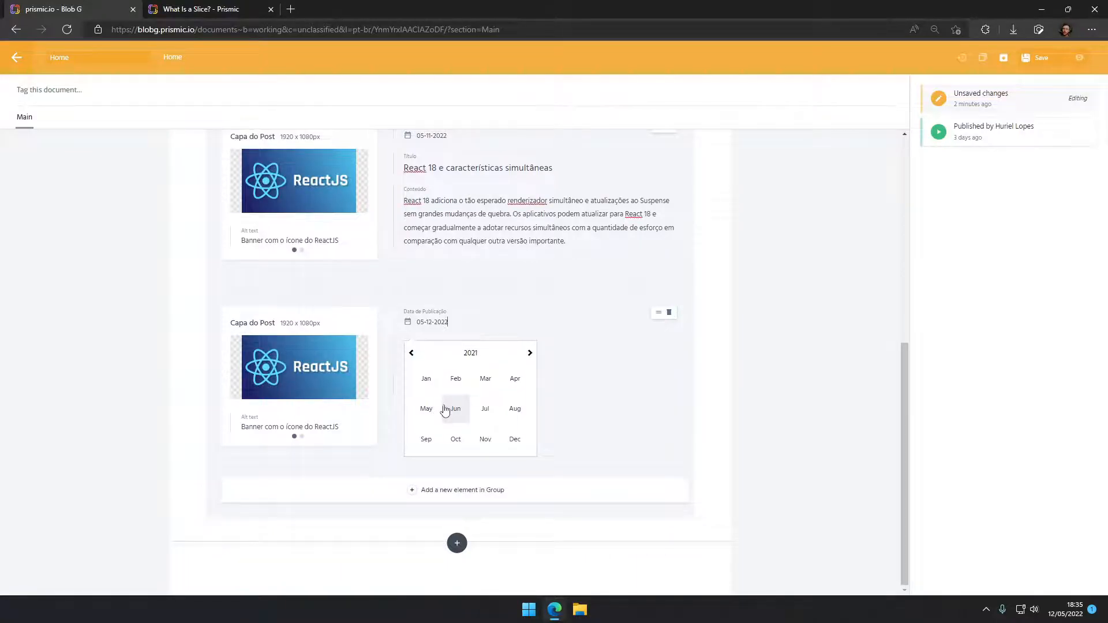
{"action": "left_click", "coordinate": [514, 438]}
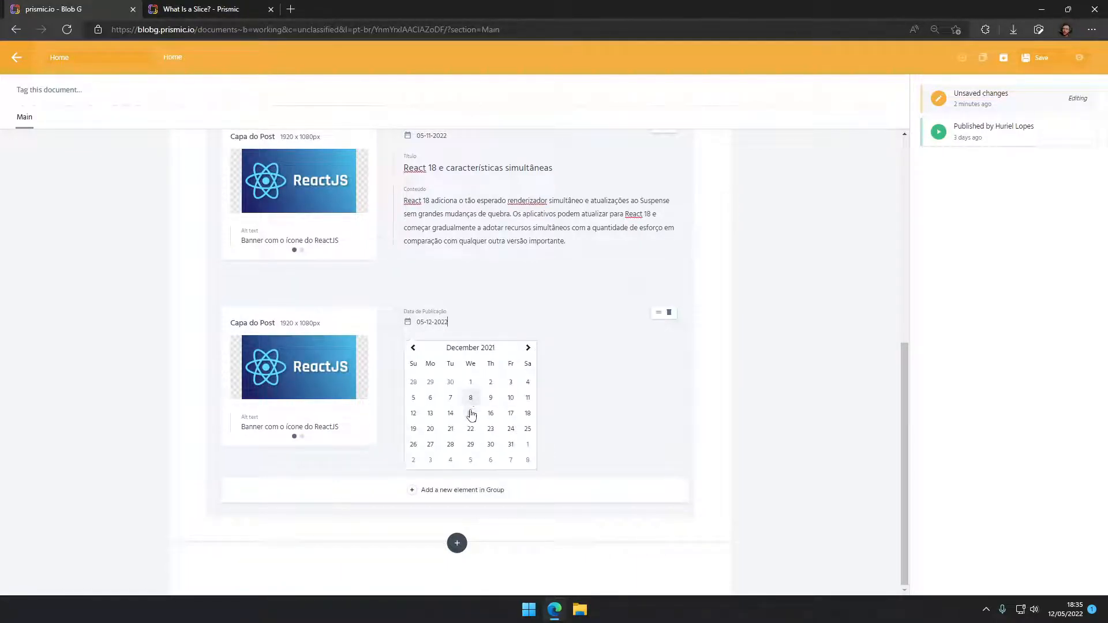
{"action": "left_click", "coordinate": [450, 430]}
Set the second card's Título to "Apresentando Componentes React de tamanho zero no Servidor" and fill its Conteúdo with the text starting "Componentes React no Servidor".
{"action": "left_click", "coordinate": [470, 358]}
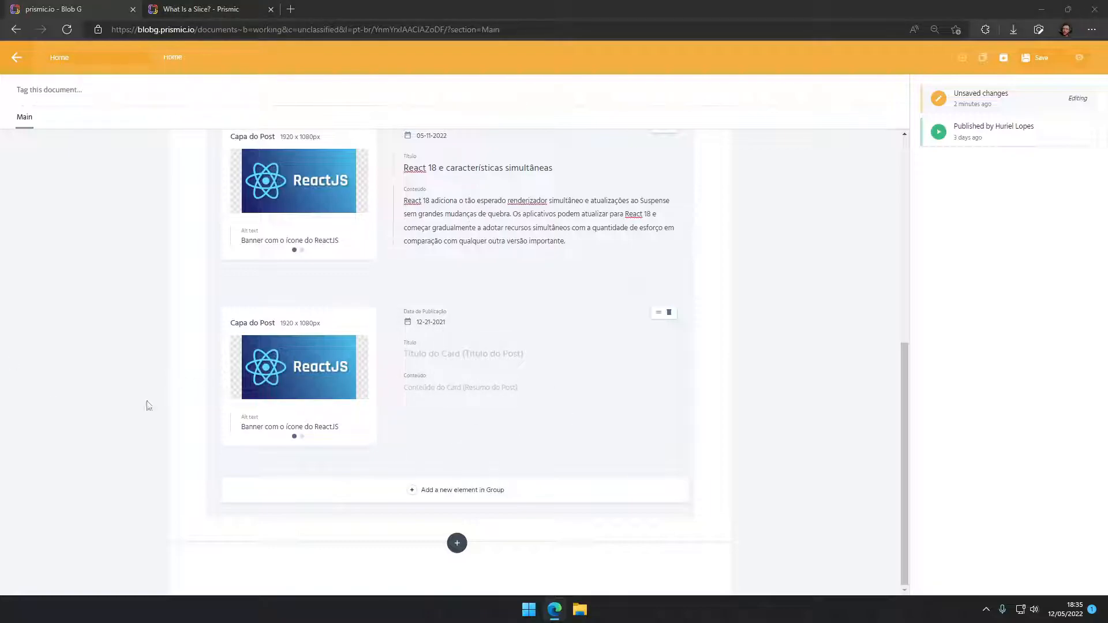
{"action": "type", "text": "Apresentando Componentes React de tamanho zero no Servidor"}
{"action": "key", "text": "alt+Tab"}
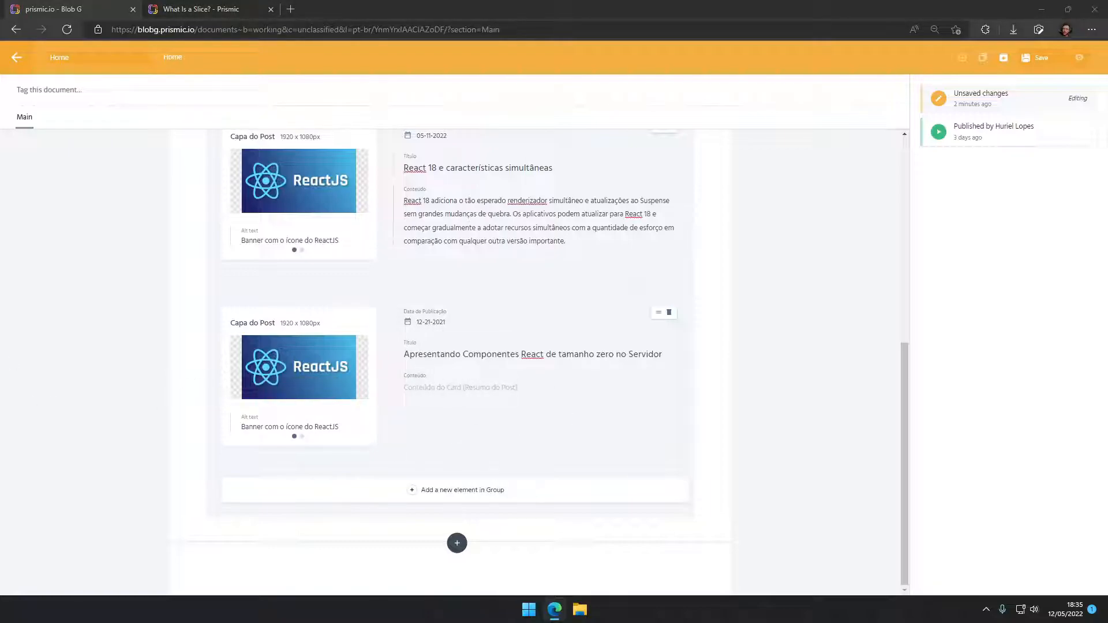
{"action": "left_click", "coordinate": [483, 392]}
{"action": "type", "text": "Componentes React no Servidor ainda estão em estudo e desenvolvimento. Nós estamos compartilhando esse trabalho com o espírito de transparência e para obter o feedback inicial da comunidade React. Haverá muito tempo para isso, então não sinta que você precisa se atualizar agora!"}
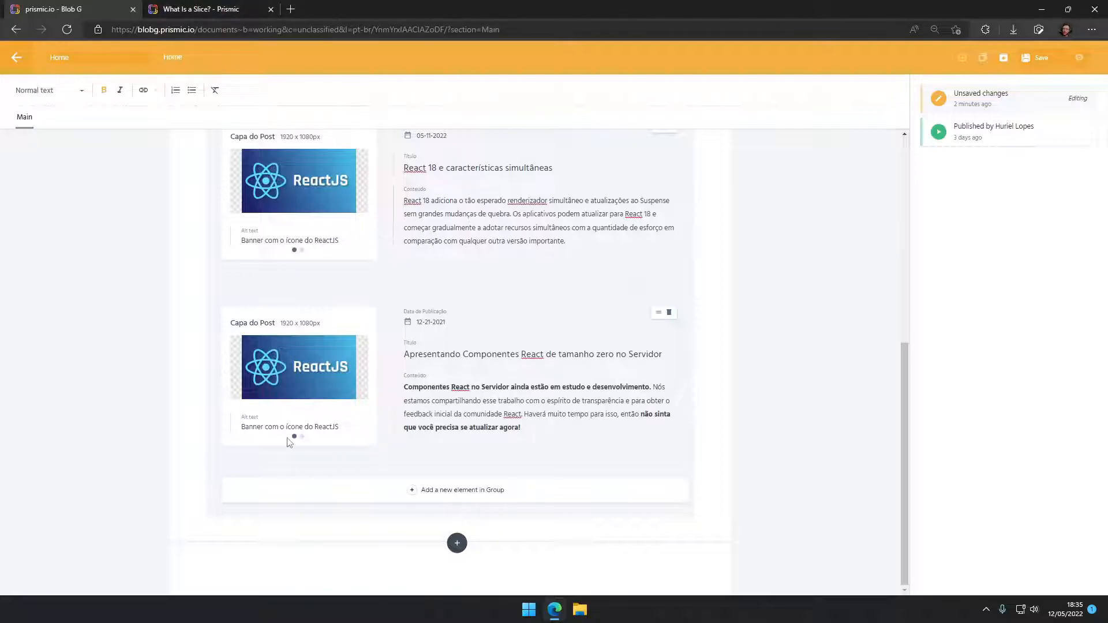
Add a third card with react-banner.png as its Capa do Post image and open its Data de Publicação calendar.
{"action": "left_click", "coordinate": [431, 490]}
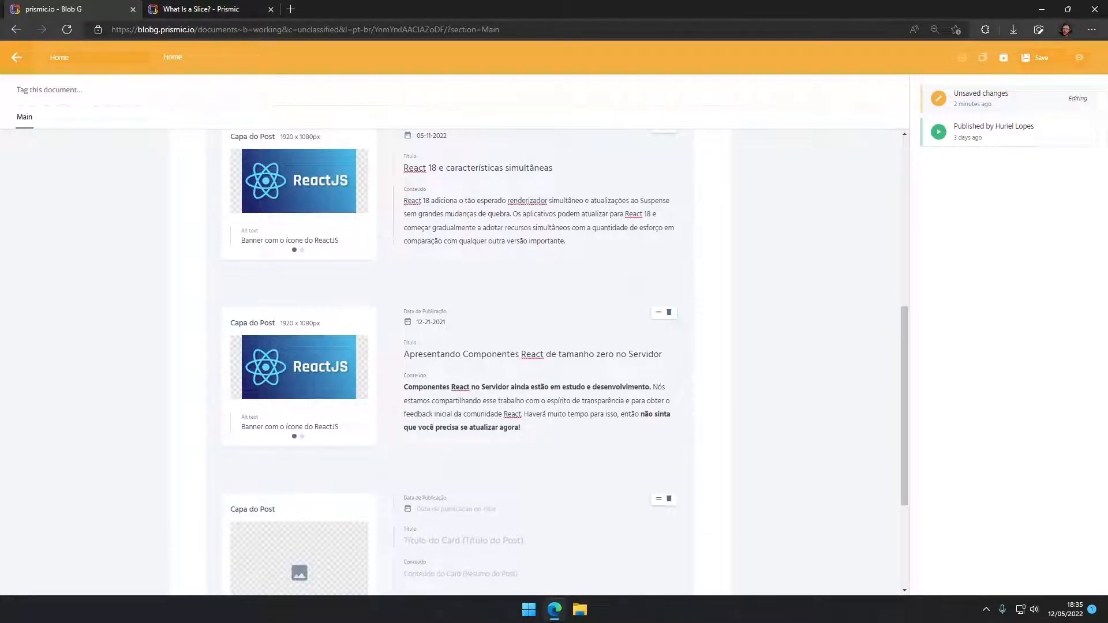
{"action": "left_click", "coordinate": [299, 557]}
{"action": "left_click", "coordinate": [421, 188]}
{"action": "left_click", "coordinate": [454, 322]}
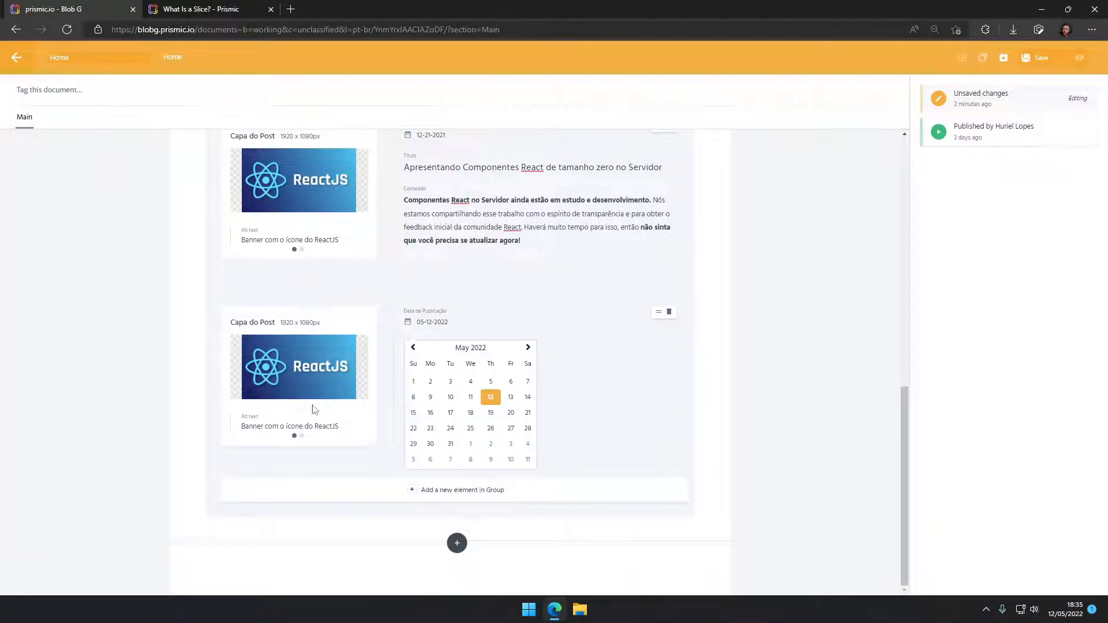
Review the filled React cards and add a Cards Horizontais slice below the Cards section.
{"action": "scroll", "coordinate": [404, 352], "scroll_direction": "up", "scroll_amount": 15}
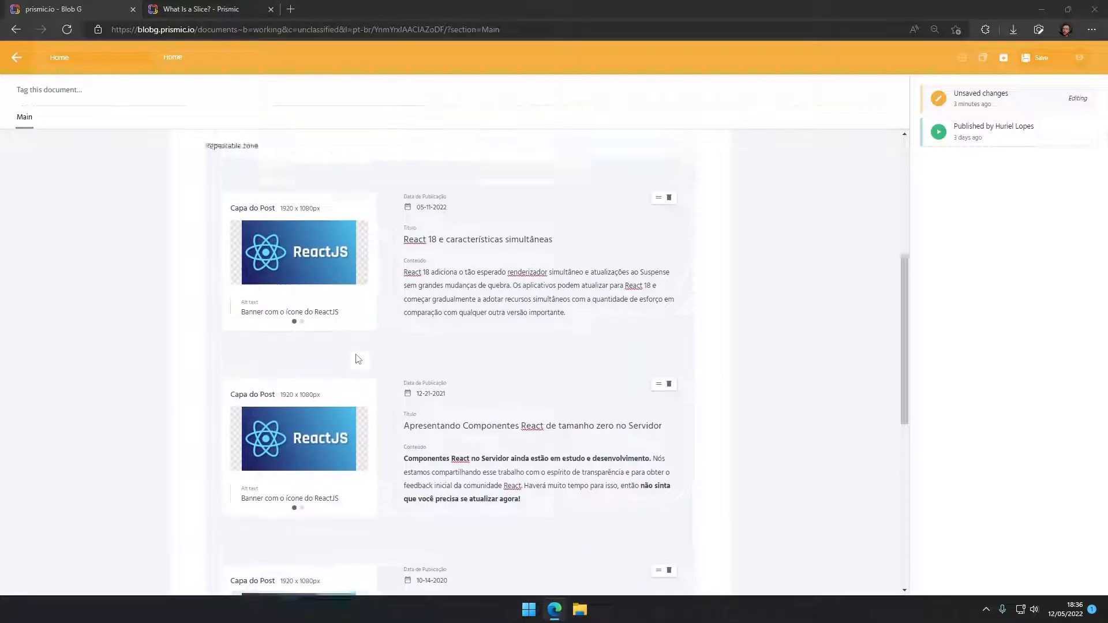
{"action": "scroll", "coordinate": [358, 370], "scroll_direction": "down", "scroll_amount": 10}
{"action": "scroll", "coordinate": [364, 370], "scroll_direction": "up", "scroll_amount": 12}
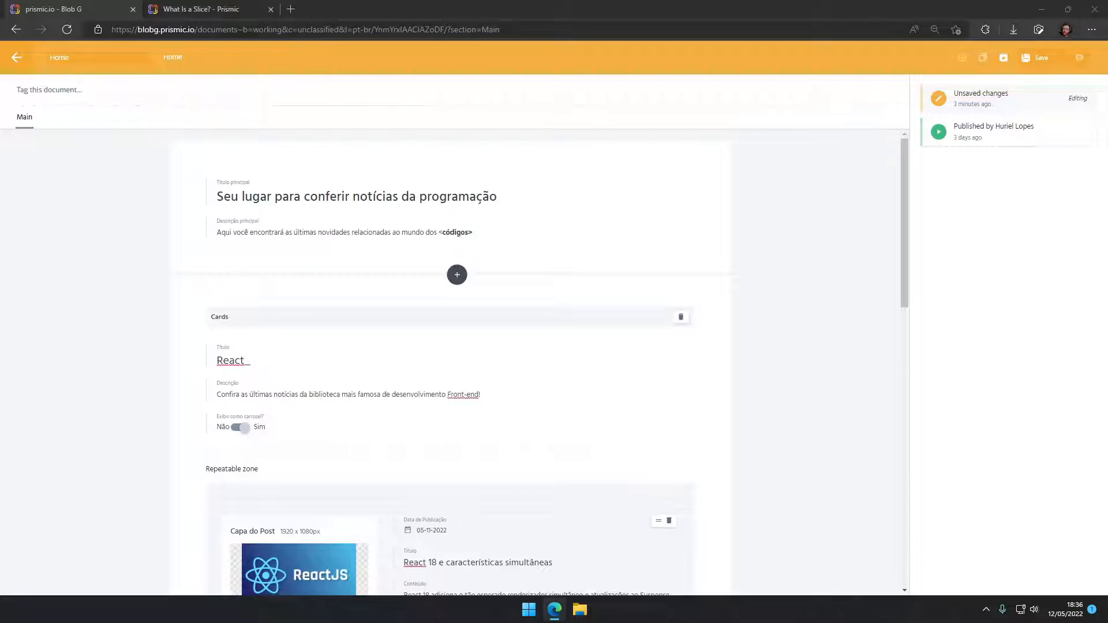
{"action": "scroll", "coordinate": [571, 323], "scroll_direction": "down", "scroll_amount": 10}
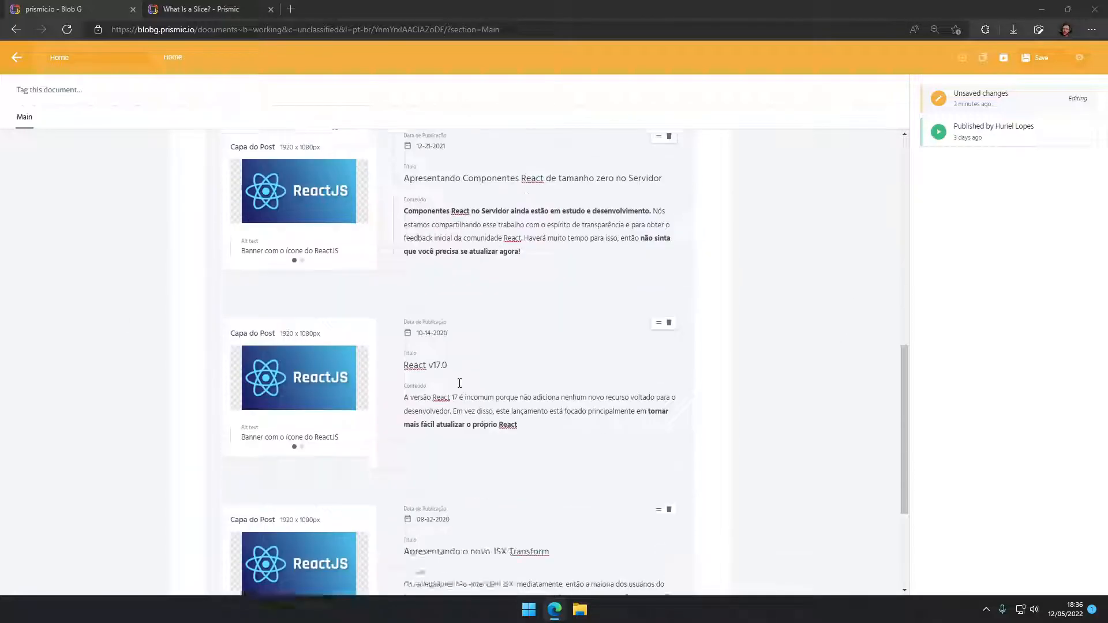
{"action": "scroll", "coordinate": [437, 504], "scroll_direction": "down", "scroll_amount": 3}
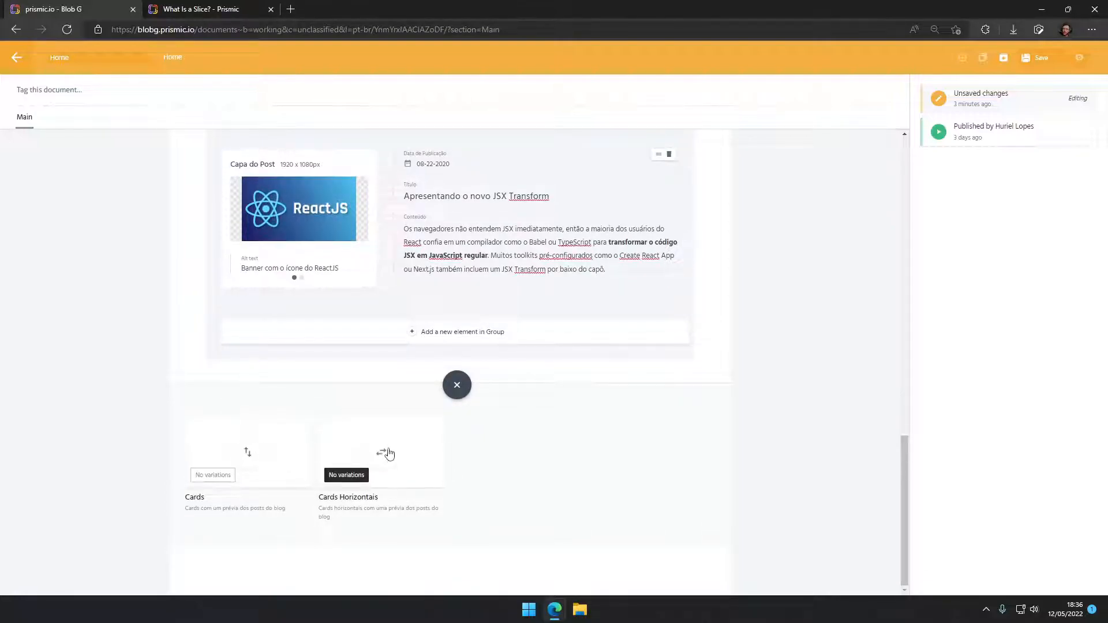
{"action": "left_click", "coordinate": [390, 459]}
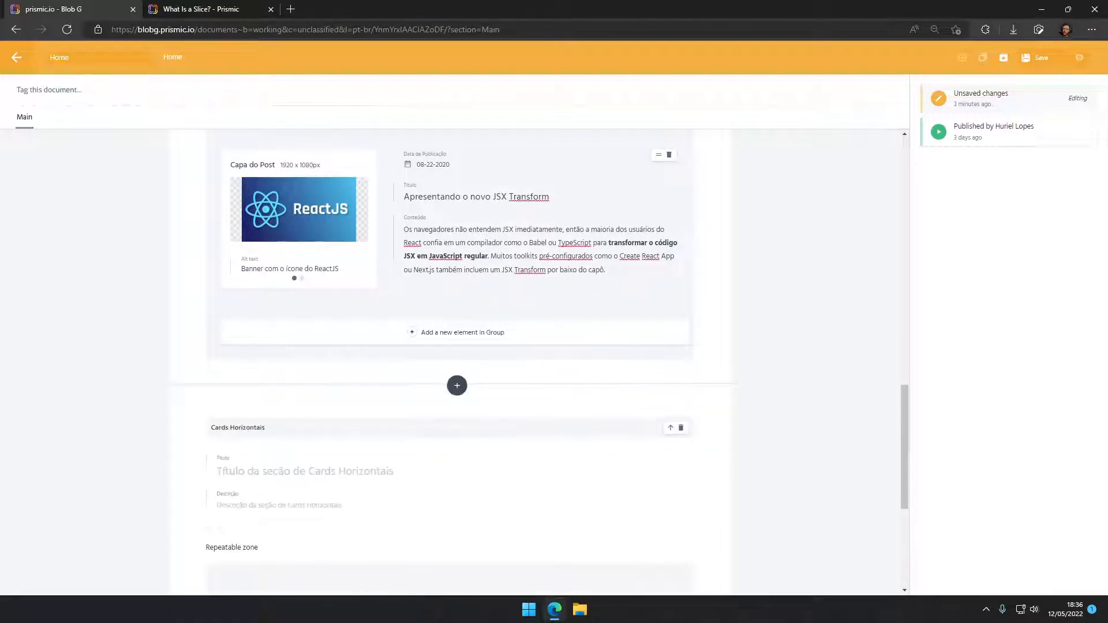
Set the Cards Horizontais Título to "Rust_" and Descrição to "Veja os últimos posts sobre uma das linguagens de programação mais performáticas já feita!".
{"action": "left_click", "coordinate": [285, 471]}
{"action": "type", "text": "Rust"}
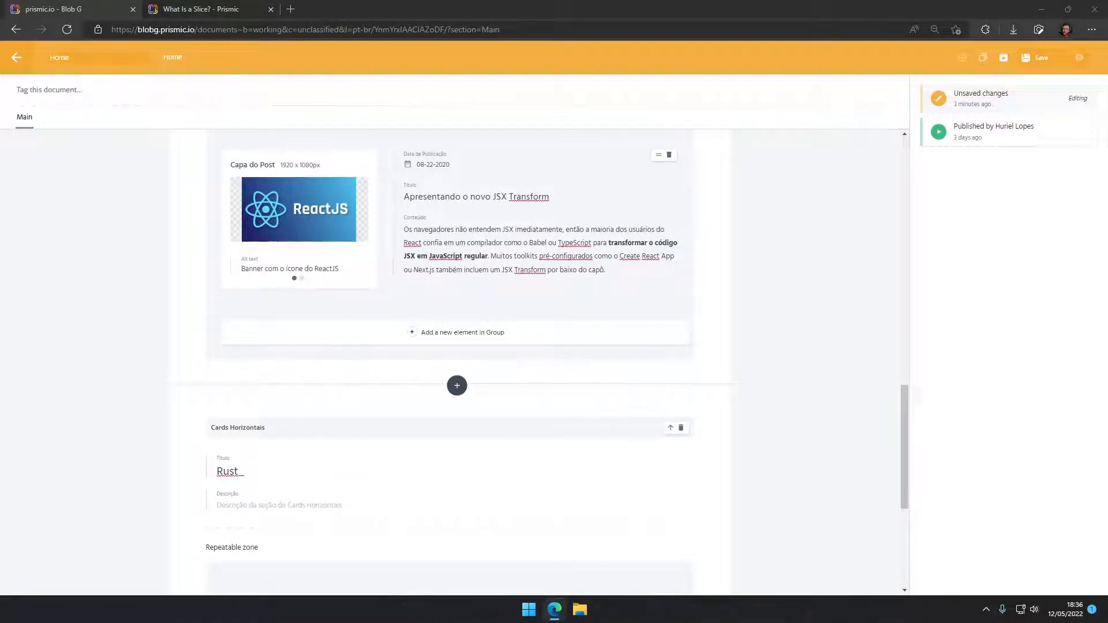
{"action": "left_click", "coordinate": [266, 510]}
{"action": "type", "text": "Veja os últimos posts sobre uma das linguagens de programação mais performáticas já feita!"}
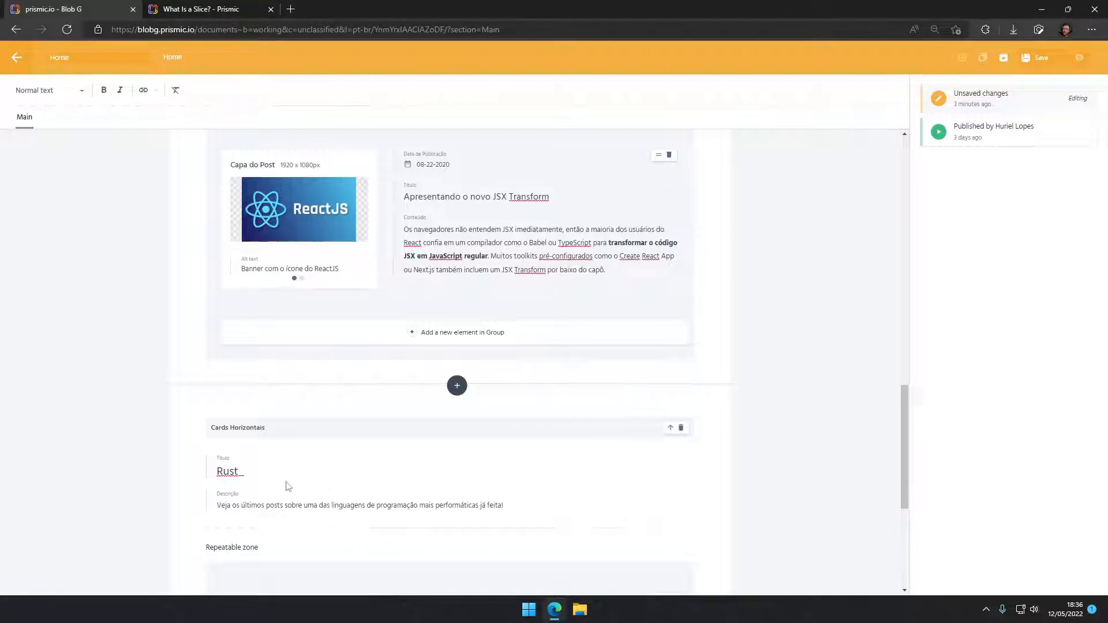
{"action": "left_click_drag", "start_coordinate": [299, 505], "coordinate": [502, 522]}
{"action": "scroll", "coordinate": [460, 467], "scroll_direction": "down", "scroll_amount": 3}
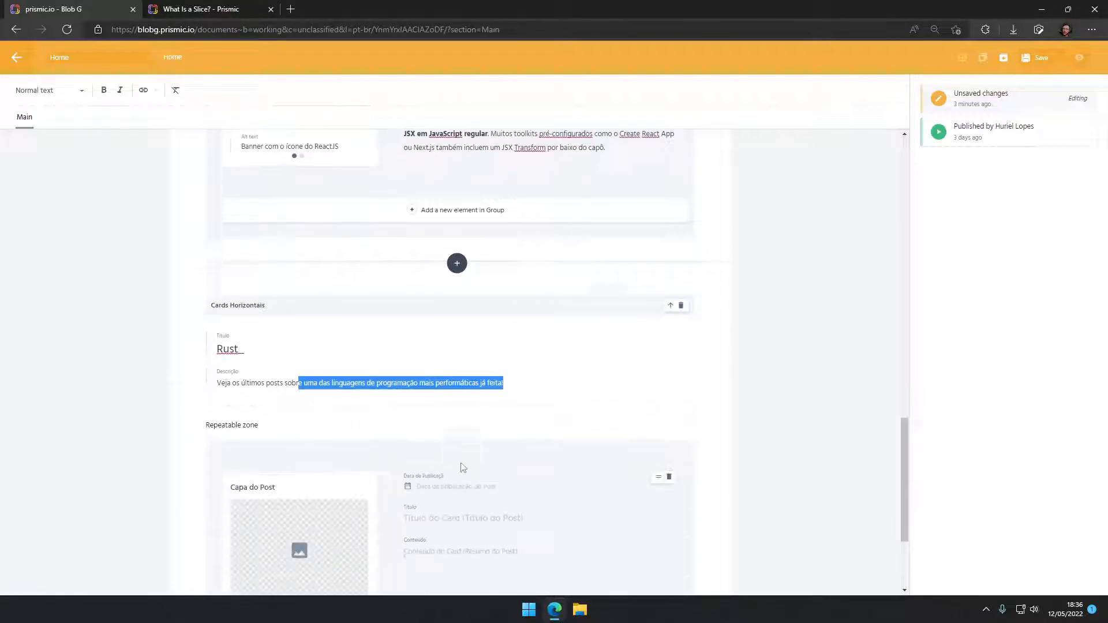
{"action": "left_click", "coordinate": [453, 395]}
Choose rust-icon.png as the first horizontal card's Capa do Post image and open its Data de Publicação.
{"action": "scroll", "coordinate": [346, 383], "scroll_direction": "down", "scroll_amount": 3}
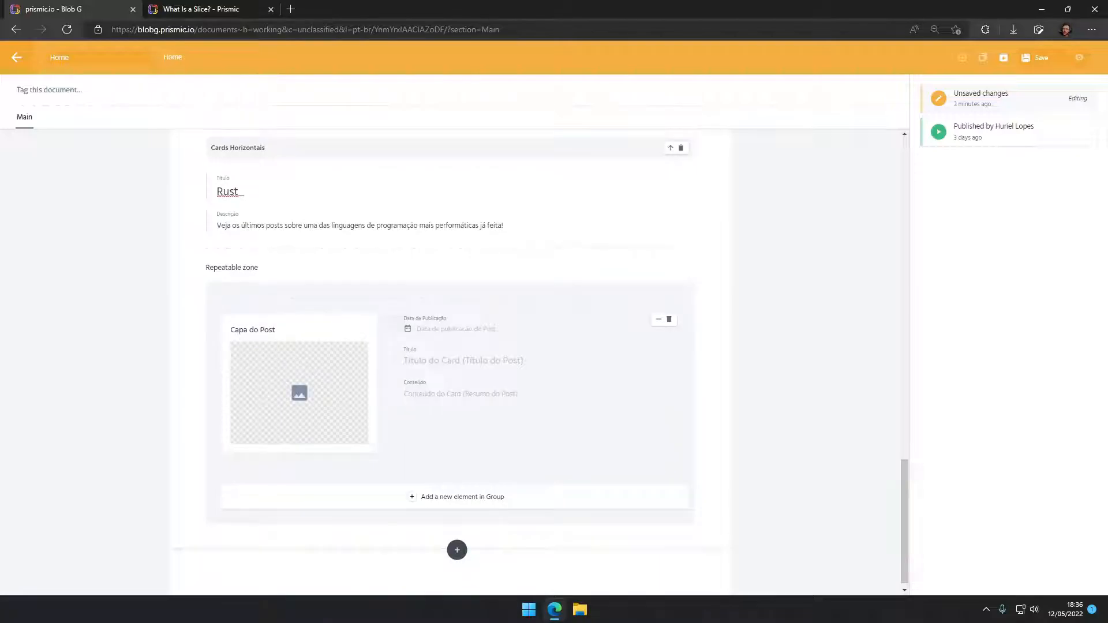
{"action": "scroll", "coordinate": [478, 497], "scroll_direction": "up", "scroll_amount": 4}
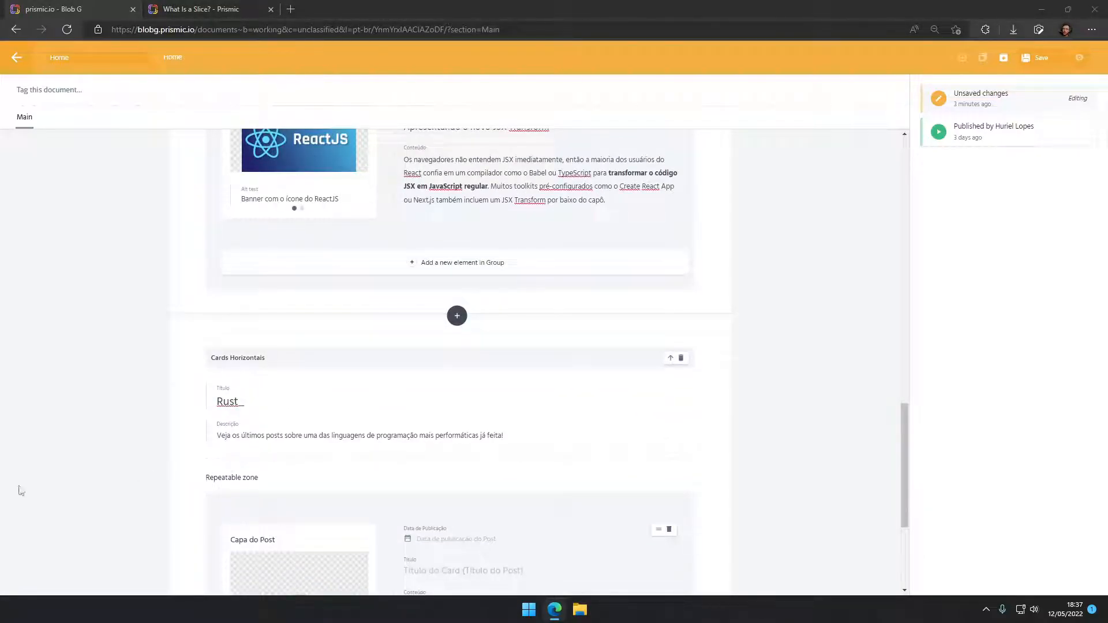
{"action": "scroll", "coordinate": [320, 366], "scroll_direction": "down", "scroll_amount": 4}
{"action": "left_click", "coordinate": [319, 366]}
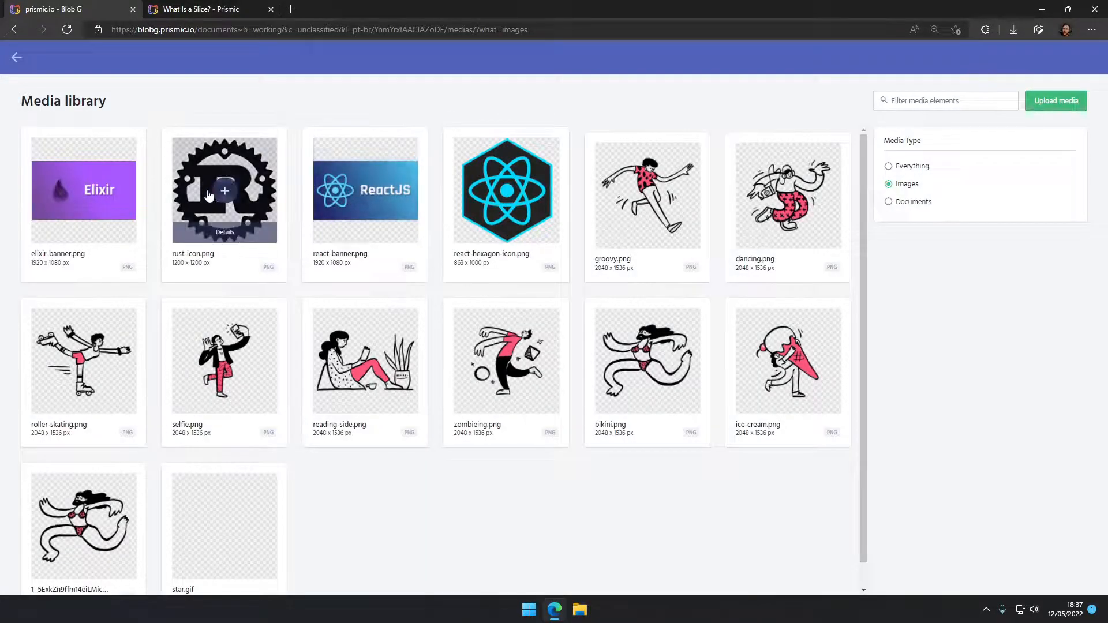
{"action": "left_click", "coordinate": [224, 192]}
{"action": "left_click", "coordinate": [448, 329]}
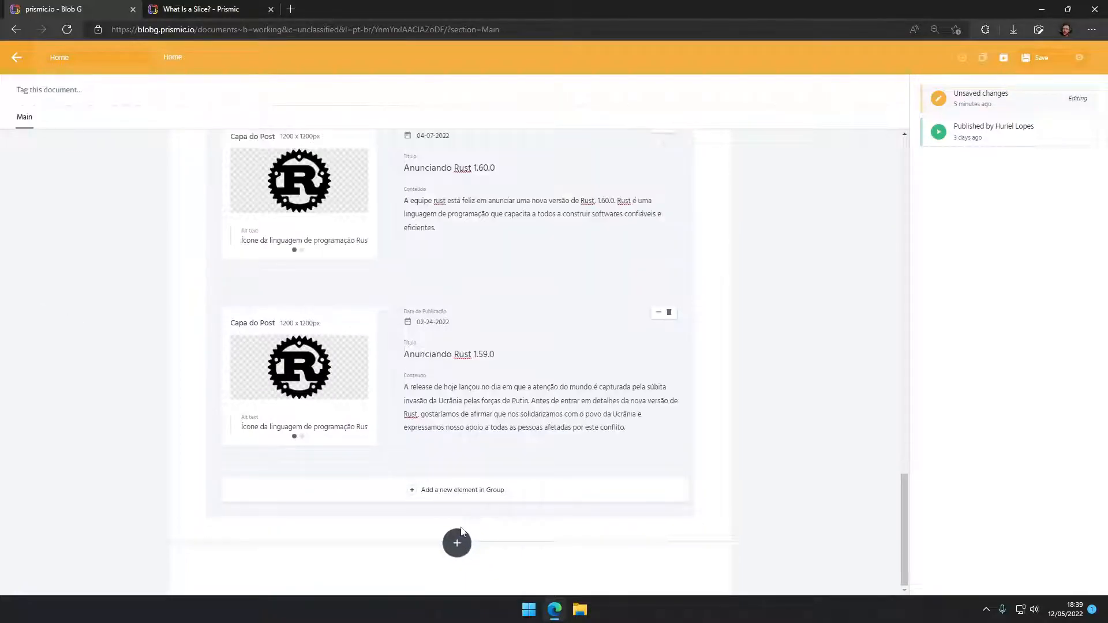
Add another Cards slice below the Rust section and enter "Elixir_" as both its Título and Descrição.
{"action": "left_click", "coordinate": [457, 543]}
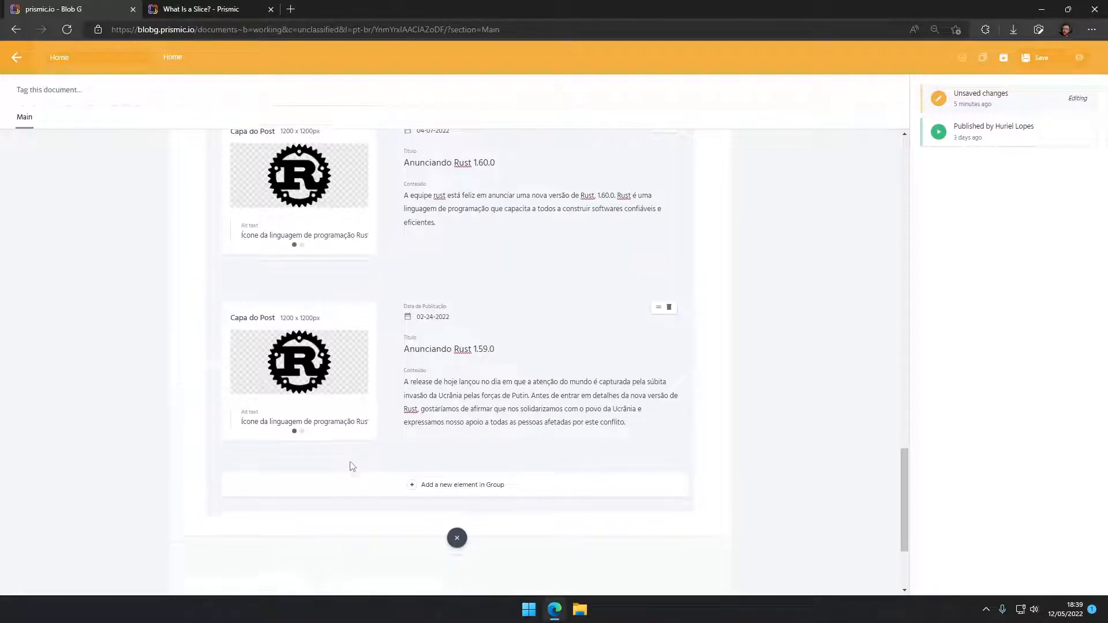
{"action": "left_click", "coordinate": [254, 456]}
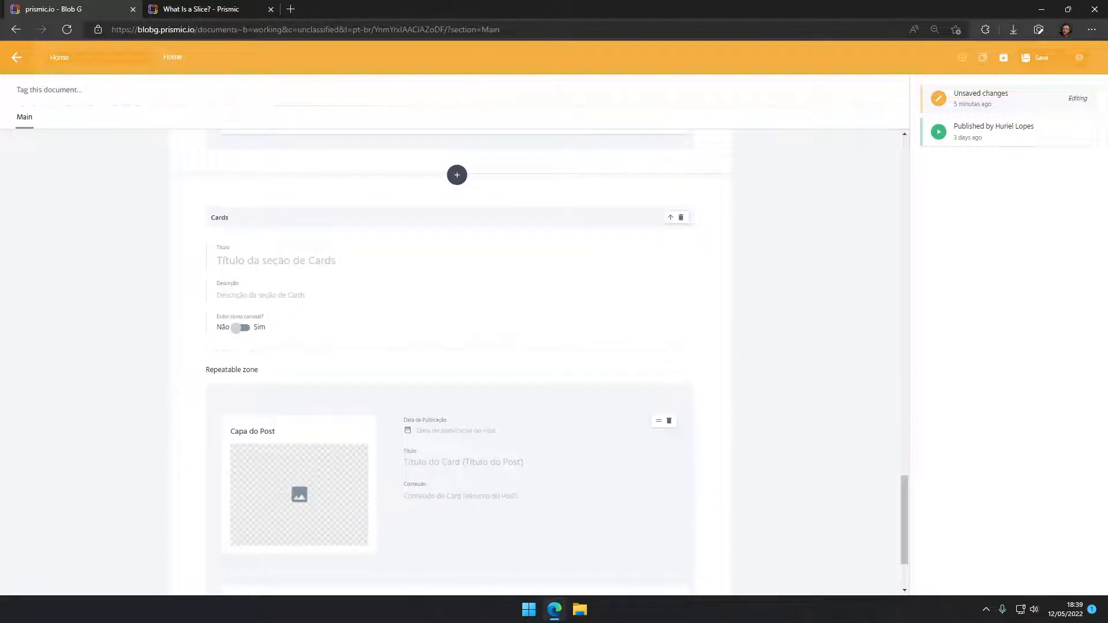
{"action": "left_click", "coordinate": [363, 263]}
{"action": "type", "text": "Elixir_"}
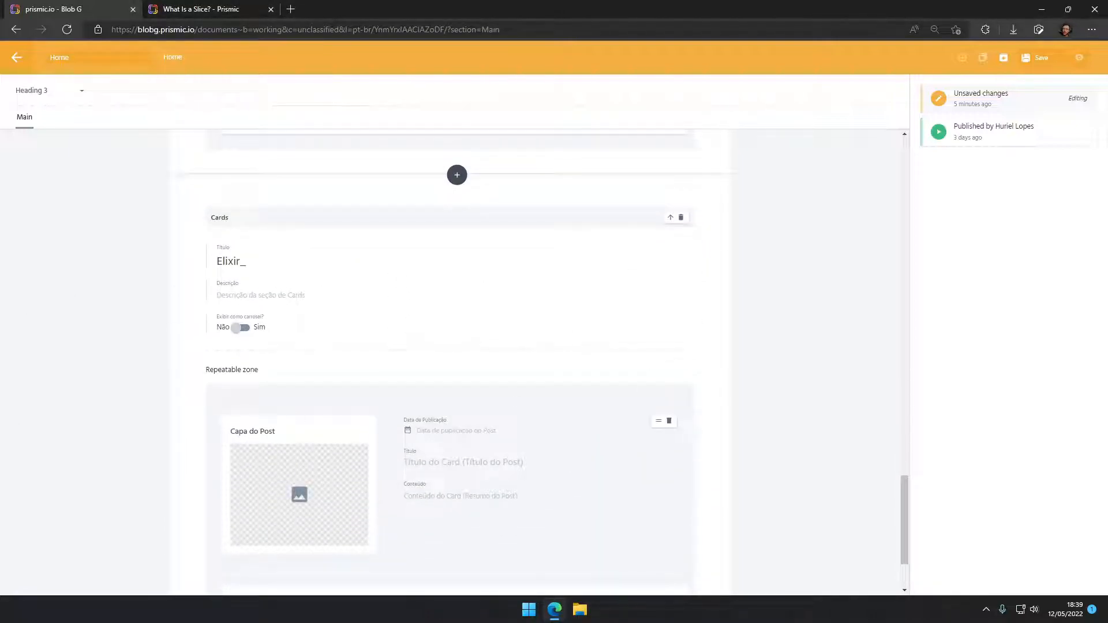
{"action": "left_click", "coordinate": [299, 294]}
{"action": "type", "text": "Elixir_"}
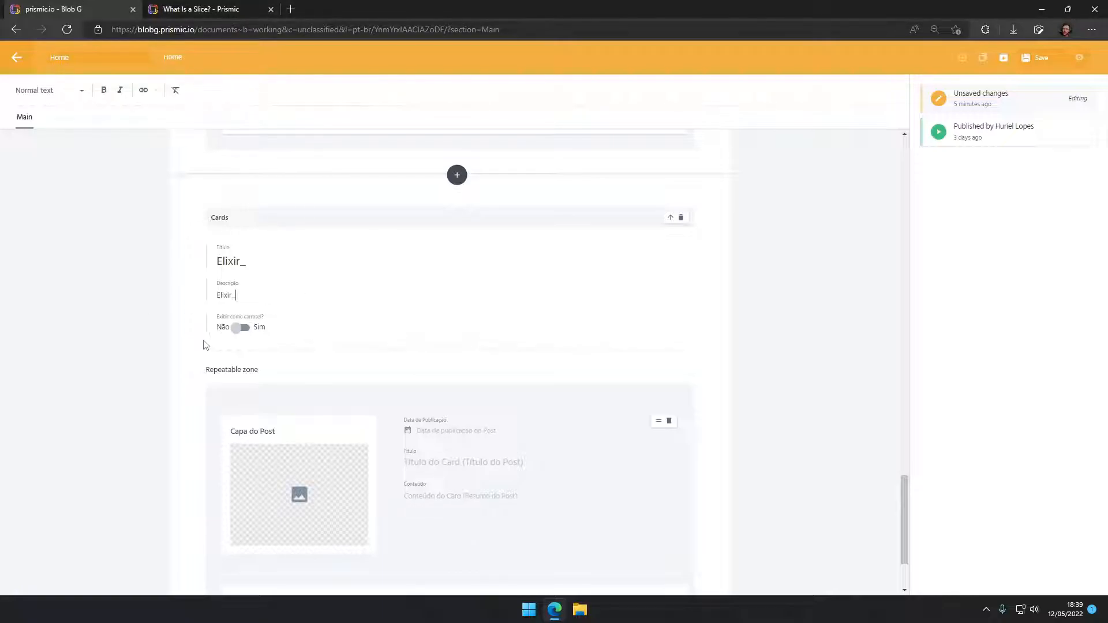
{"action": "key", "text": "alt+Tab"}
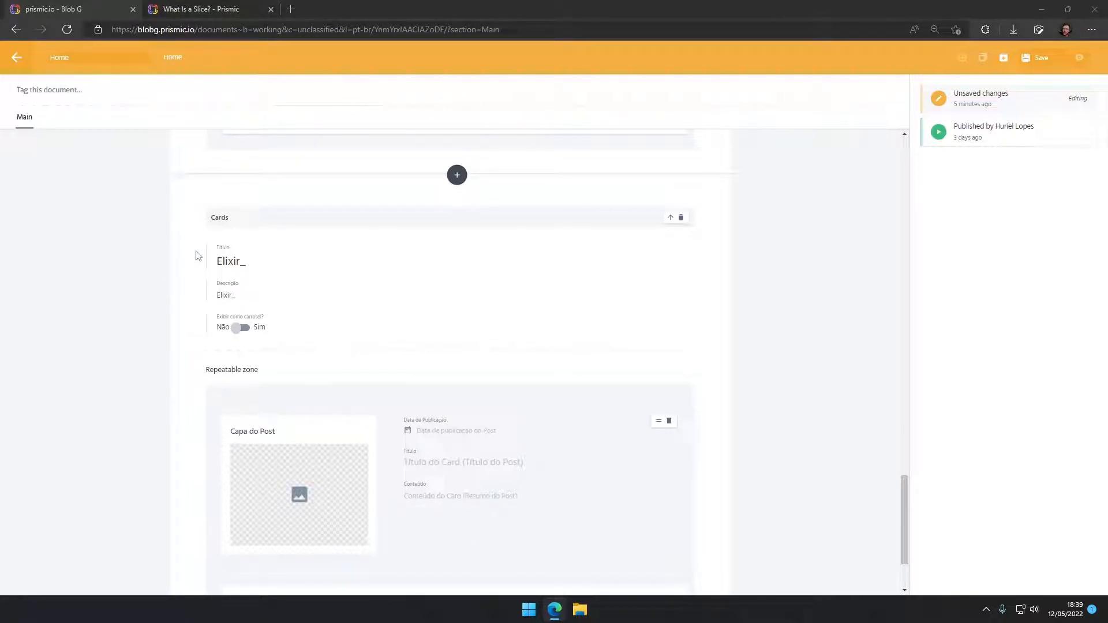
Choose elixir-banner.png from the media library as the first Elixir card's Capa do Post image.
{"action": "left_click", "coordinate": [299, 495]}
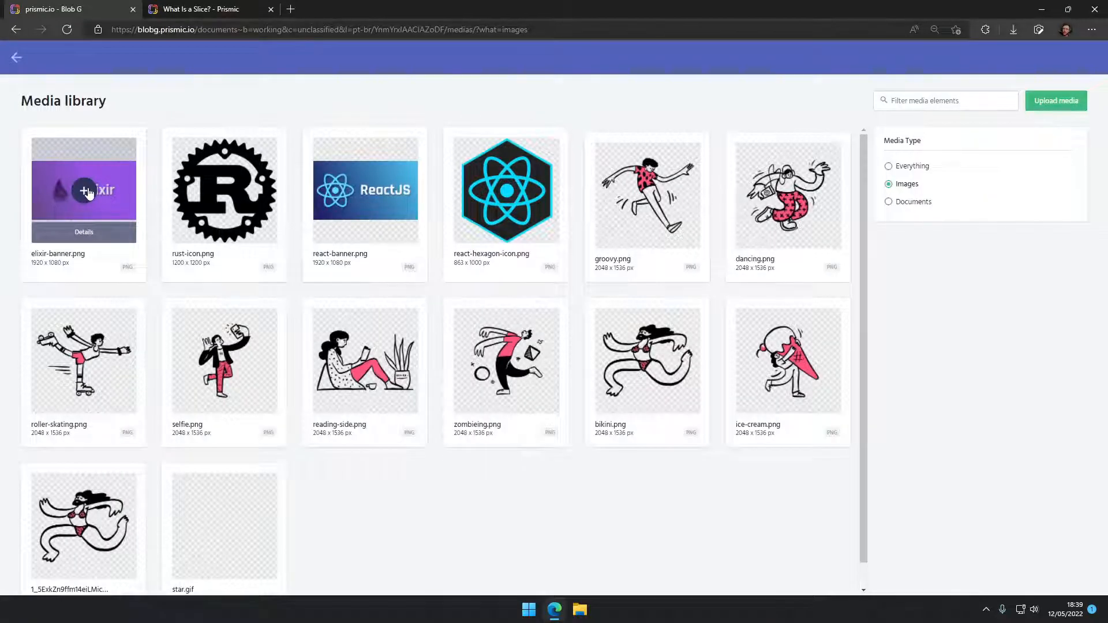
{"action": "left_click", "coordinate": [84, 233]}
{"action": "left_click", "coordinate": [478, 390]}
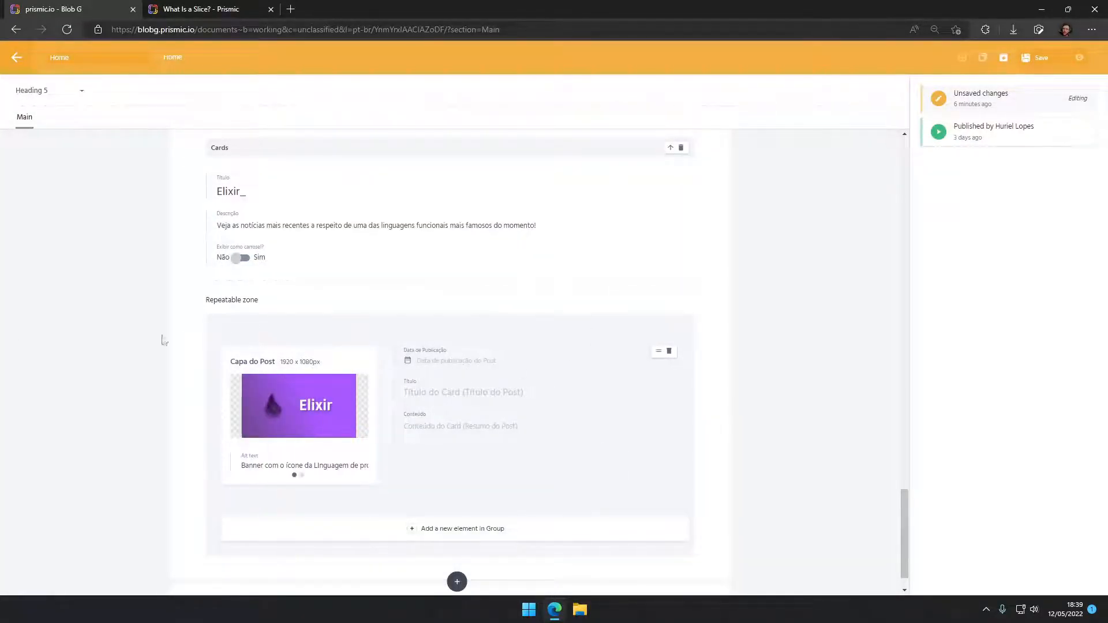
Set the first Elixir card's Título to "Abraçando open data com Elixir no Ministério da Transição Ecológica na França" and fill in its Conteúdo summary.
{"action": "left_click", "coordinate": [485, 392]}
{"action": "type", "text": "Abraçando open data com Elixir no Ministério da Transição Ecológica na França"}
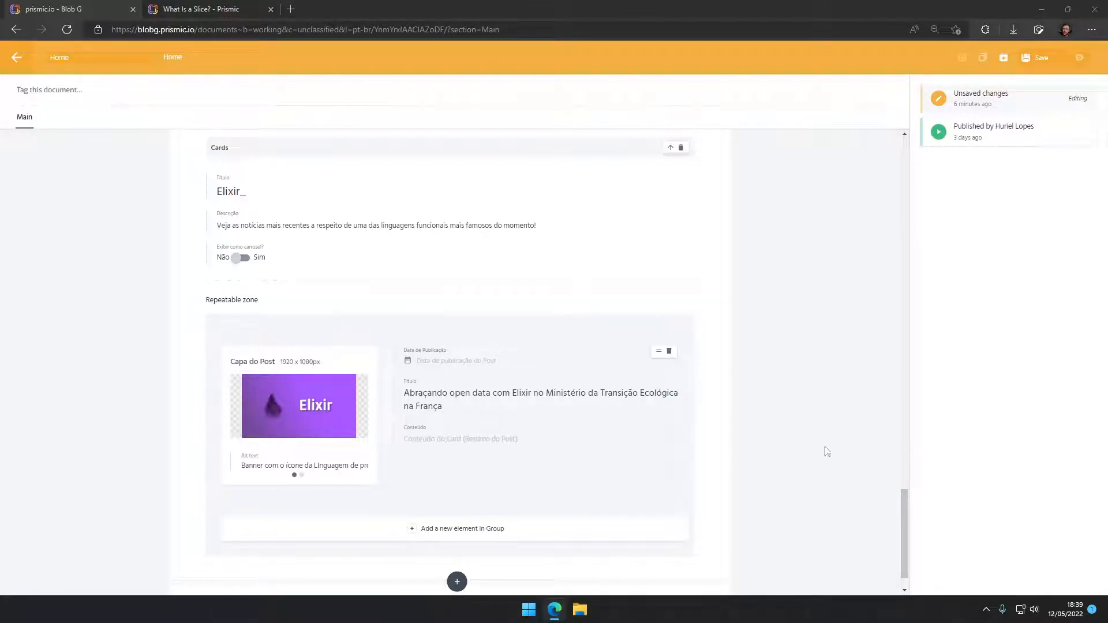
{"action": "left_click", "coordinate": [495, 440]}
{"action": "type", "text": "Um grupo de iniciativas para inovação e dados abertos deu a oportunidade para o Elixir desempenhar um papel central na exploração, validação e visualização de dados de transporte em toda a França. Este artigo mostrará como o Elixir chegou a alimentar o Ponto de Acesso Nacional para dados de transporte na França e explorará por que ele continua a ser um excelente ajuste graças às suas bibliotecas em tempo real, ferramentas educacionais e capacidades de orquestração."}
{"action": "scroll", "coordinate": [470, 532], "scroll_direction": "down", "scroll_amount": 1}
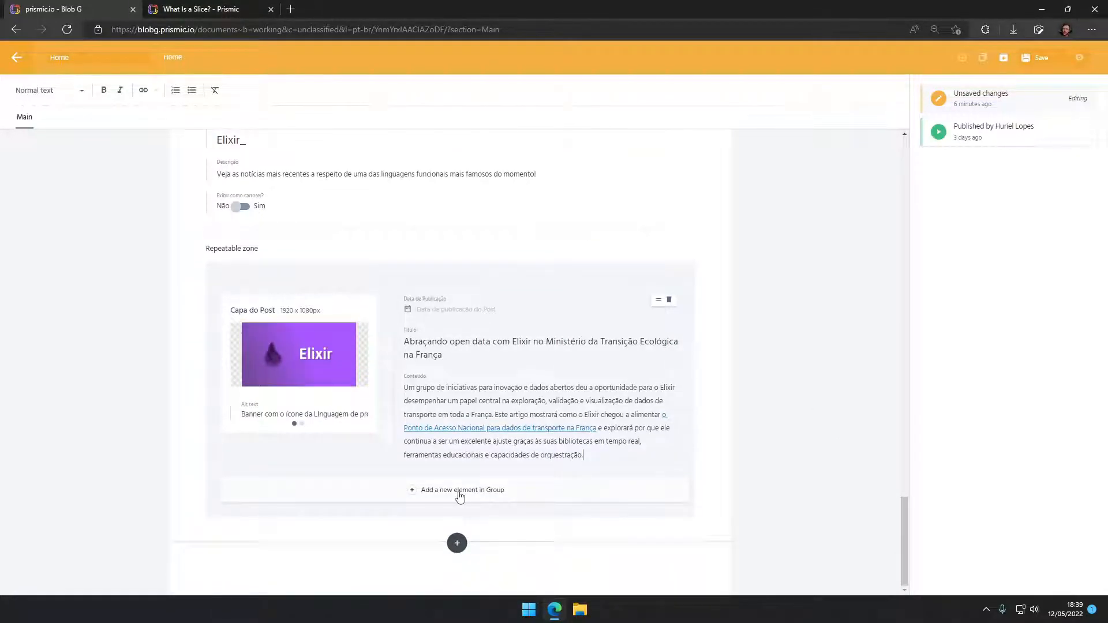
Add a second card to the Elixir section's repeatable zone and set its Título to "Elixir v1.13 lançado".
{"action": "left_click", "coordinate": [458, 490]}
{"action": "scroll", "coordinate": [437, 417], "scroll_direction": "down", "scroll_amount": 2}
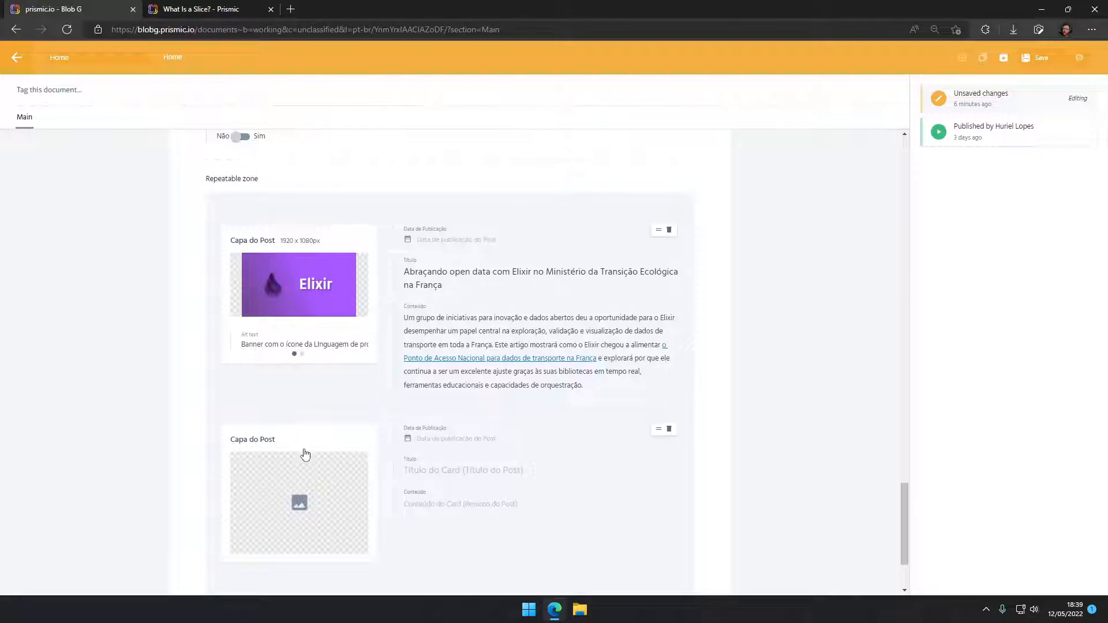
{"action": "key", "text": "alt+Tab"}
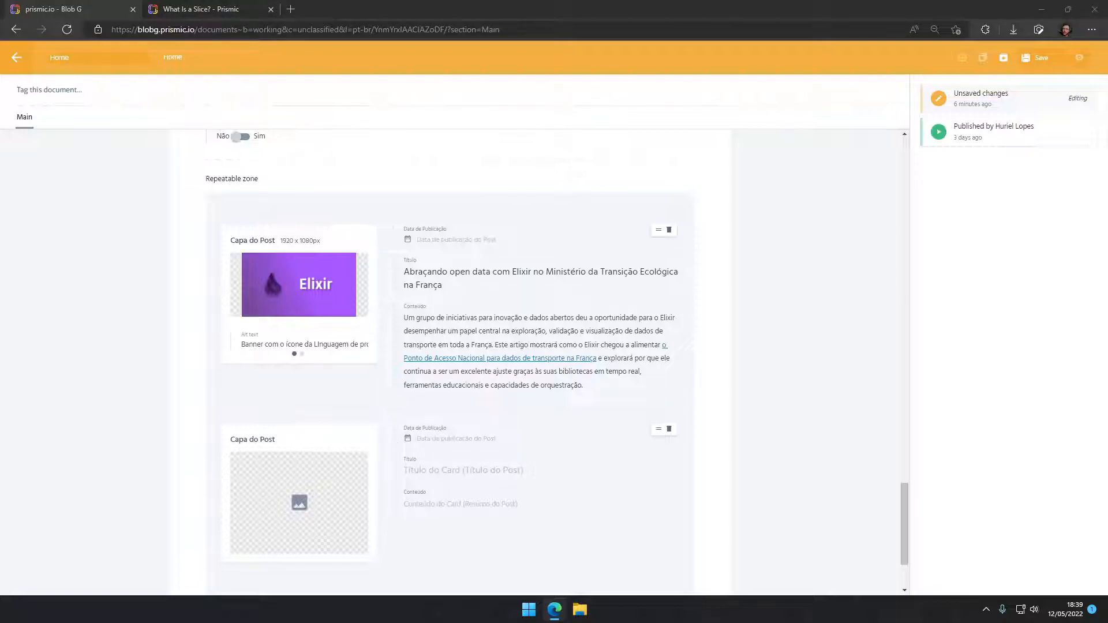
{"action": "left_click", "coordinate": [444, 470]}
{"action": "type", "text": "Elixir v1.13 lançado"}
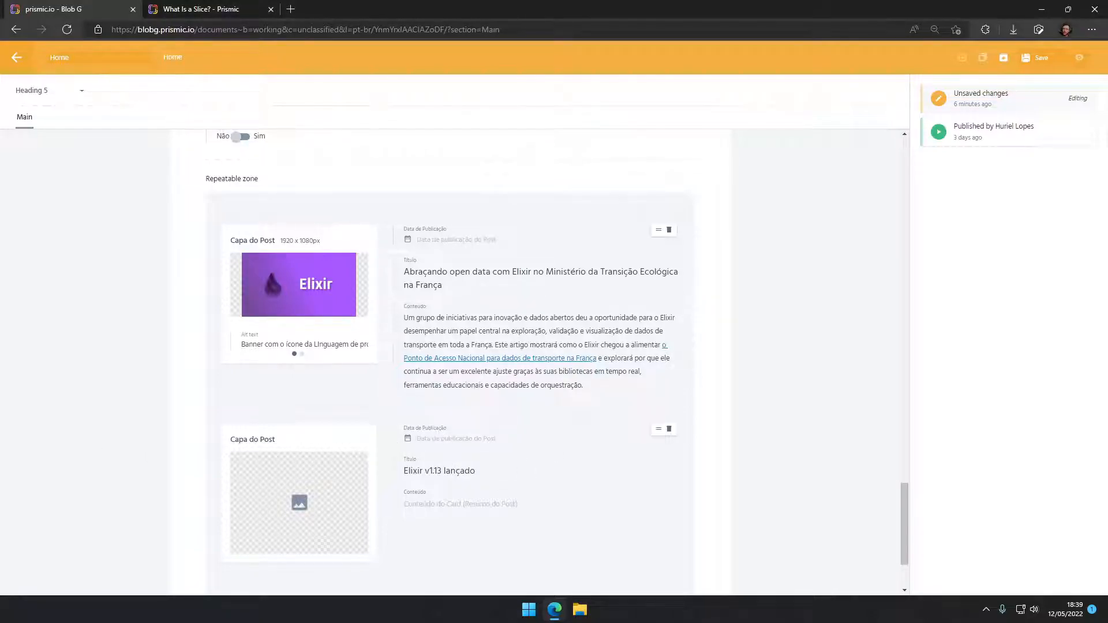
Fill the second Elixir card's Conteúdo with the text on compiler file-tracking improvements and recompilation, and save the document.
{"action": "key", "text": "alt+Tab"}
{"action": "left_click", "coordinate": [445, 504]}
{"action": "type", "text": "O recurso que mais beneficiará e imediatamente todos os desenvolvedores do Elixir é a série de melhorias que fizemos para como o compilador rastreia o conteúdo dos arquivos. De um modo geral, uma vez que um arquivo muda, ele pode levar a outros arquivos em sua base de código a serem recompilados. Em versões anteriores, no entanto, o Elixir não fez nenhum esforço para entender quais partes do arquivo mudaram. Isso significava que a menor das alterações em determinados arquivos, como arquivos de configuração, poderia desencadear uma recompilação completa do projeto."}
{"action": "scroll", "coordinate": [445, 355], "scroll_direction": "down", "scroll_amount": 3}
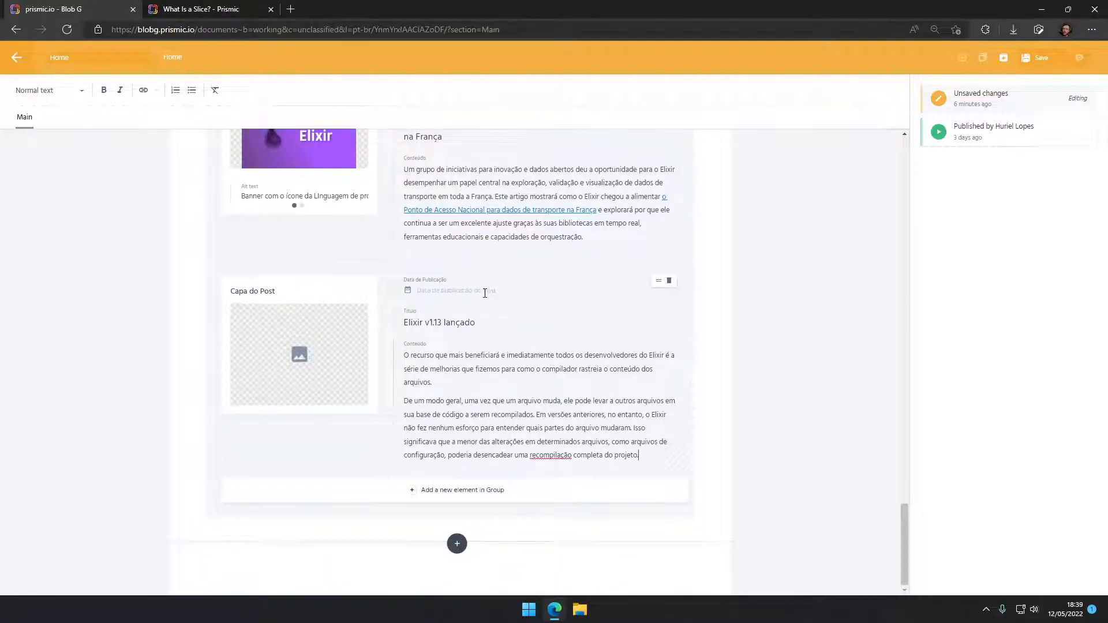
{"action": "scroll", "coordinate": [486, 312], "scroll_direction": "up", "scroll_amount": 6}
{"action": "scroll", "coordinate": [490, 353], "scroll_direction": "down", "scroll_amount": 5}
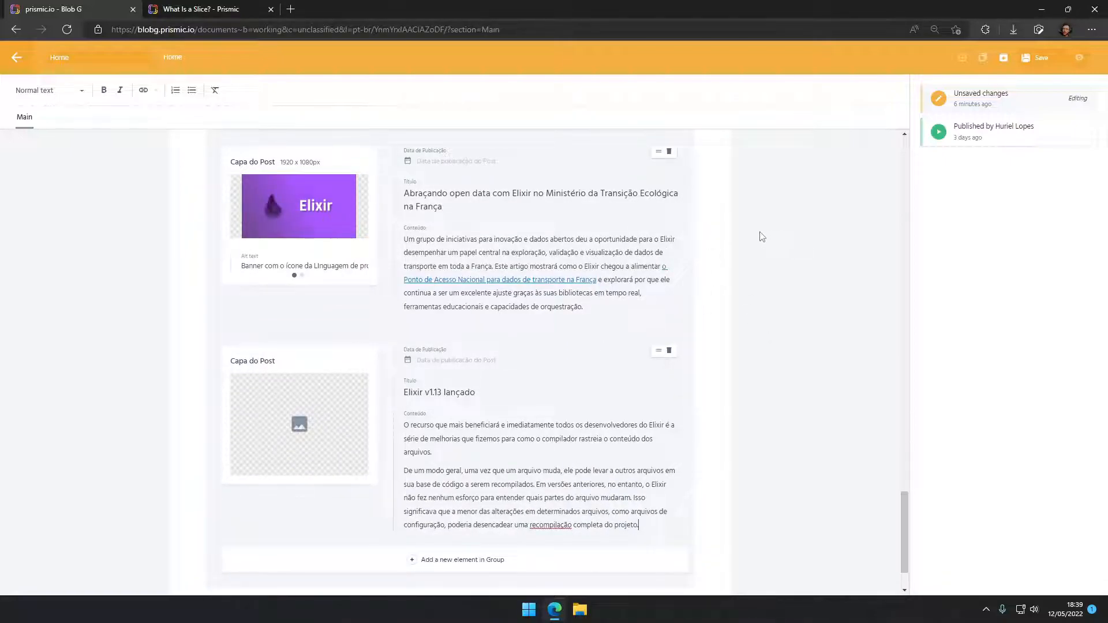
{"action": "left_click", "coordinate": [1038, 58]}
Publish the saved Home document immediately with its React, Rust and Elixir sections.
{"action": "scroll", "coordinate": [584, 273], "scroll_direction": "up", "scroll_amount": 5}
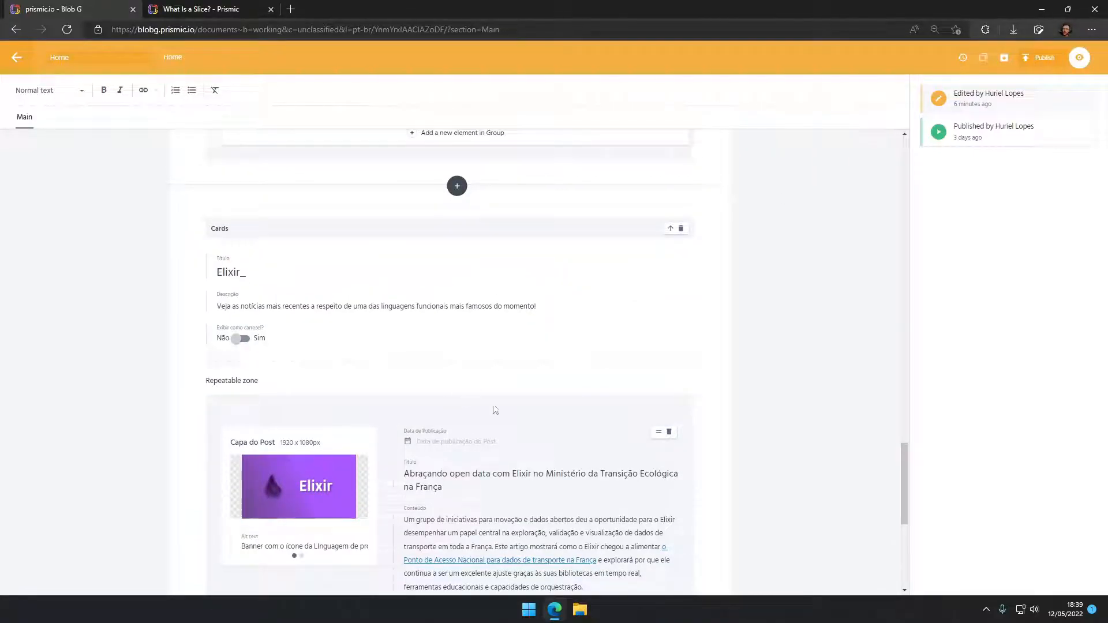
{"action": "scroll", "coordinate": [589, 384], "scroll_direction": "down", "scroll_amount": 15}
{"action": "scroll", "coordinate": [598, 371], "scroll_direction": "up", "scroll_amount": 15}
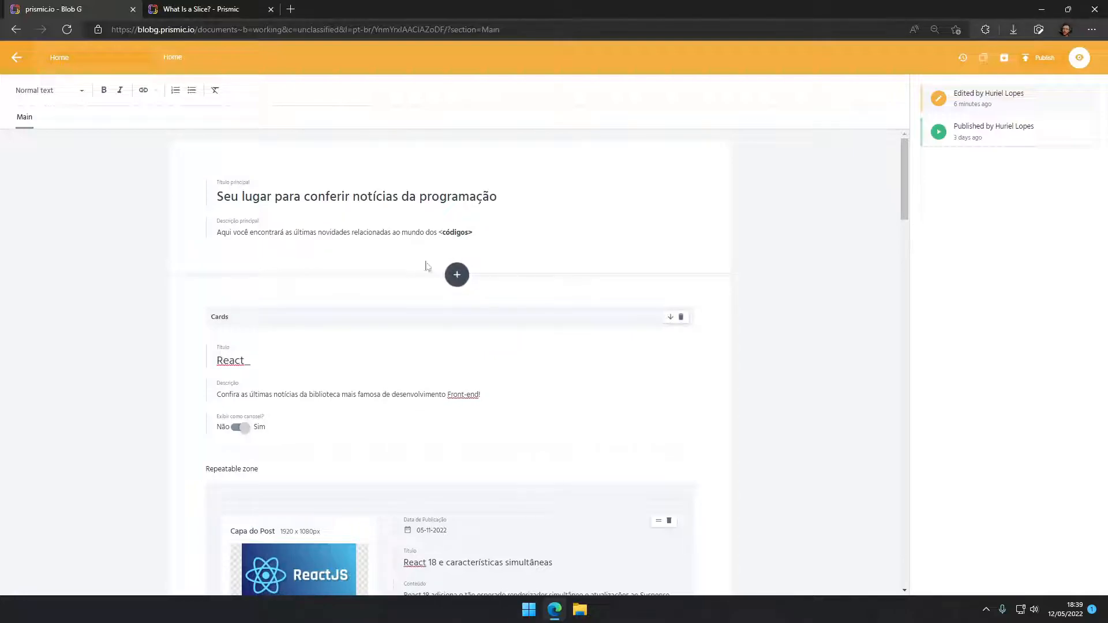
{"action": "scroll", "coordinate": [472, 272], "scroll_direction": "down", "scroll_amount": 1}
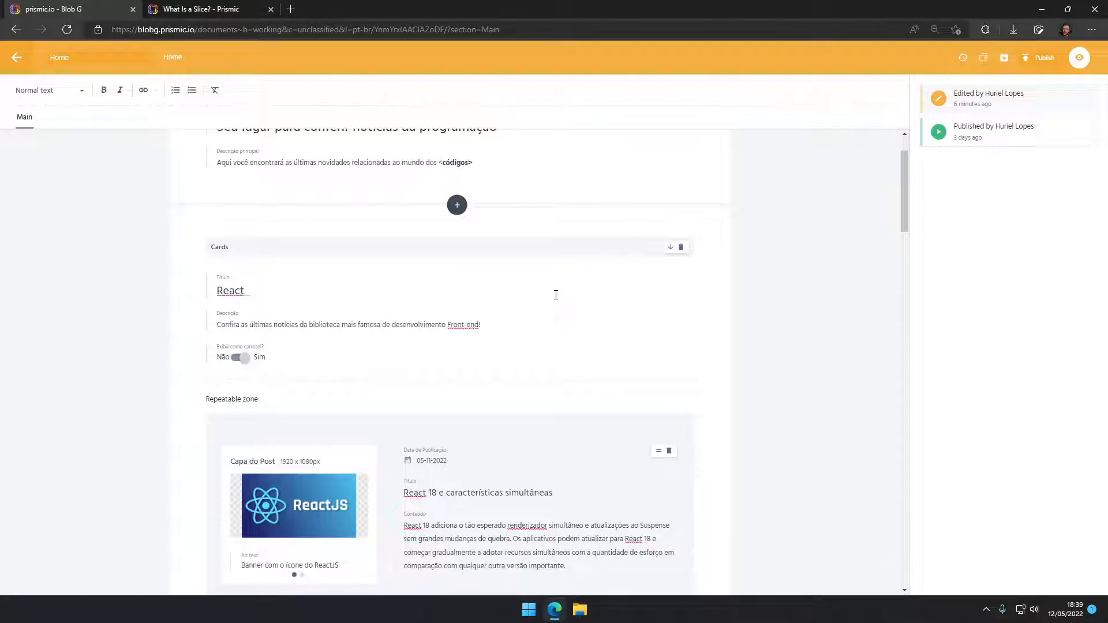
{"action": "scroll", "coordinate": [556, 295], "scroll_direction": "down", "scroll_amount": 15}
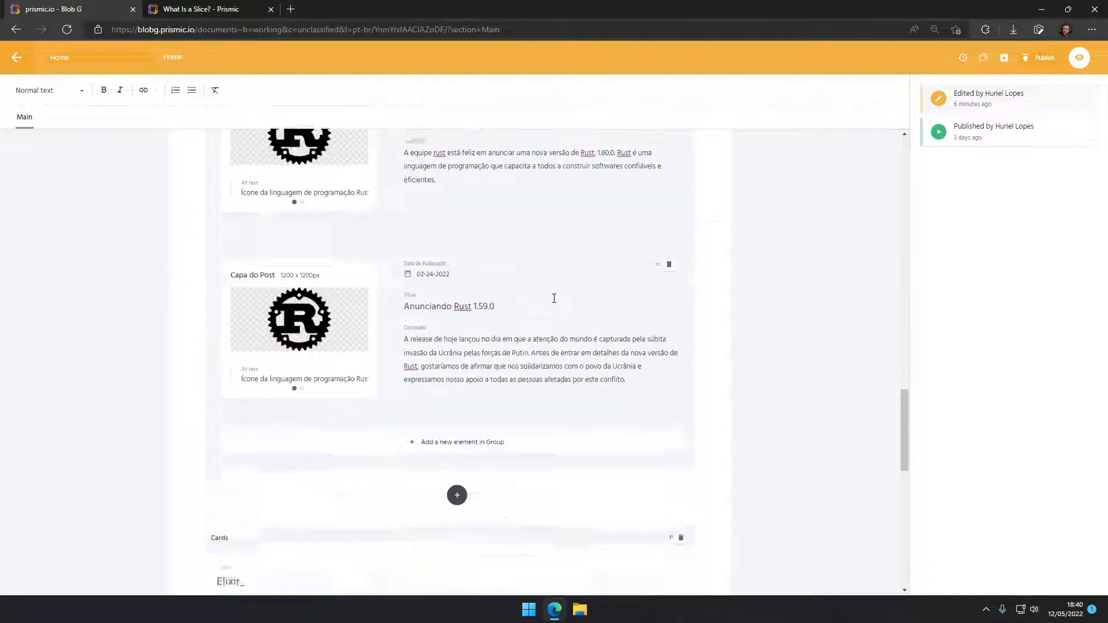
{"action": "left_click", "coordinate": [1039, 58]}
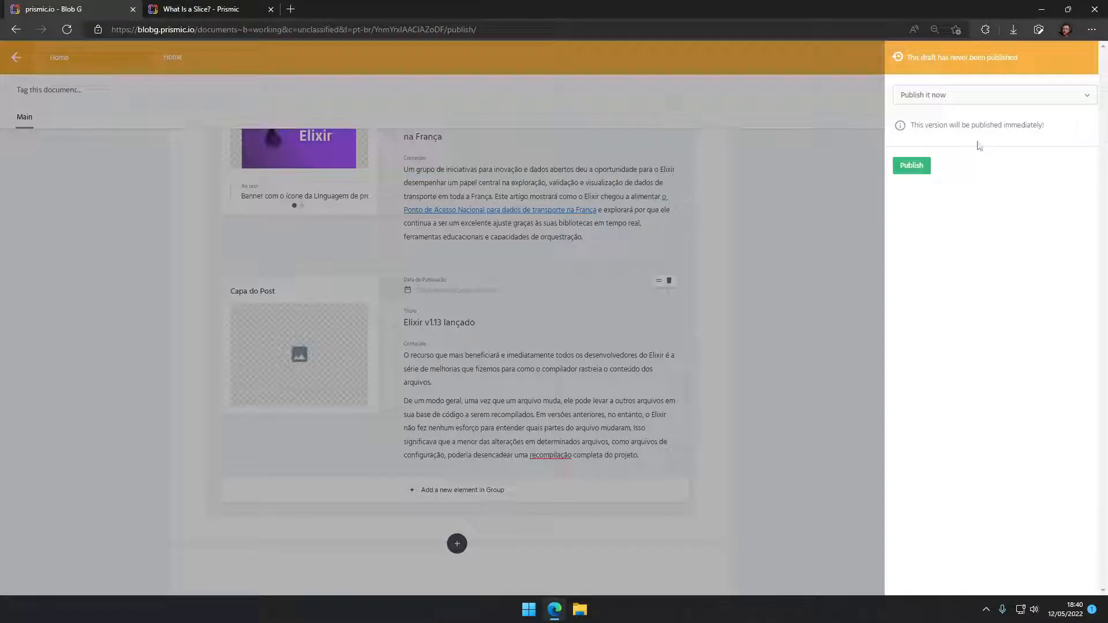
{"action": "left_click", "coordinate": [926, 173]}
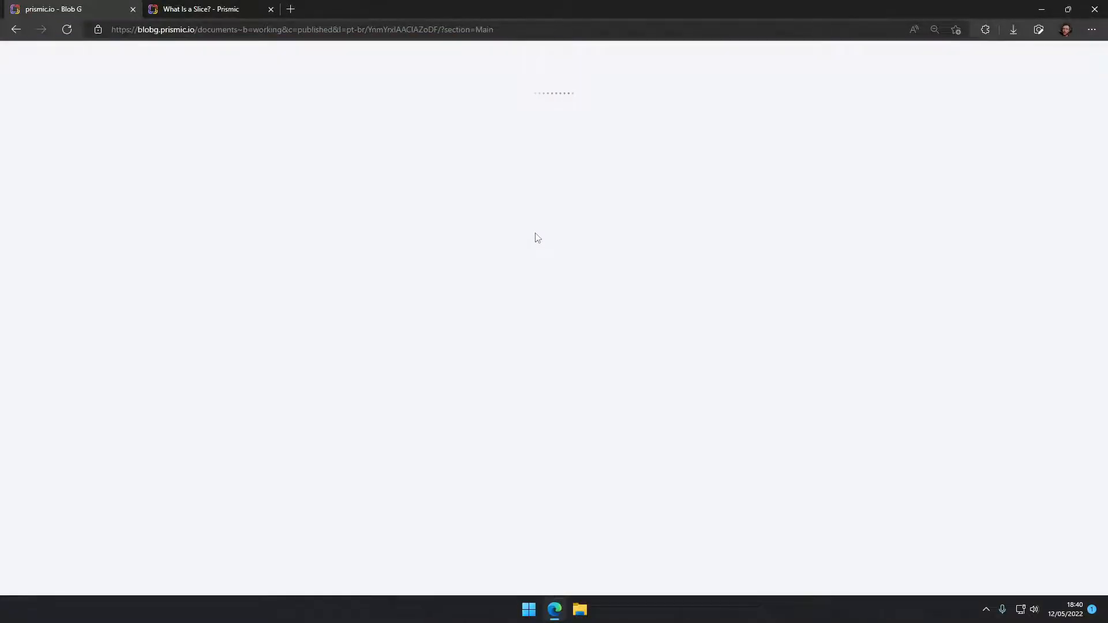